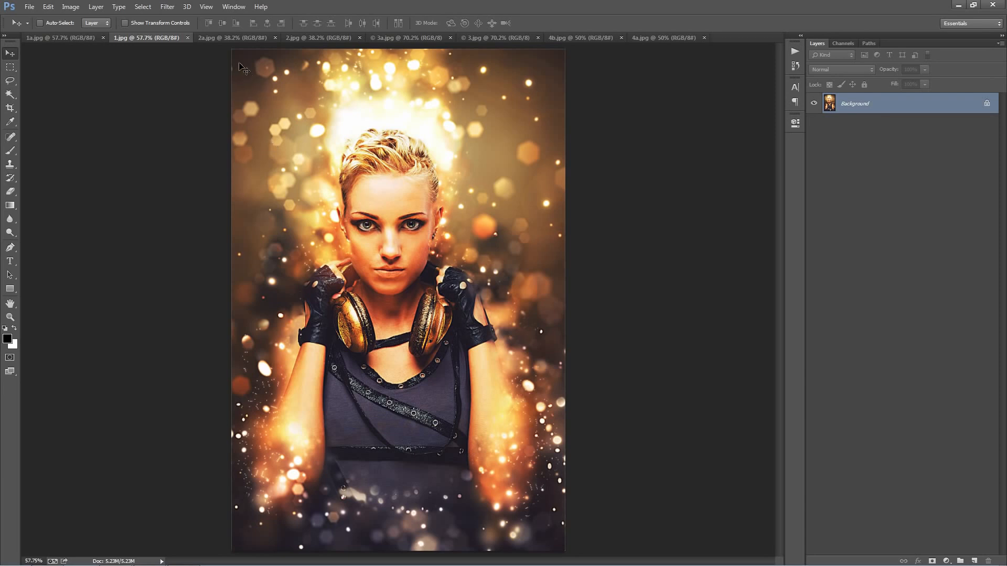
# Step: Look through the open before-and-after example images from 2a.jpg to 4a.jpg
pyautogui.click(223, 40)
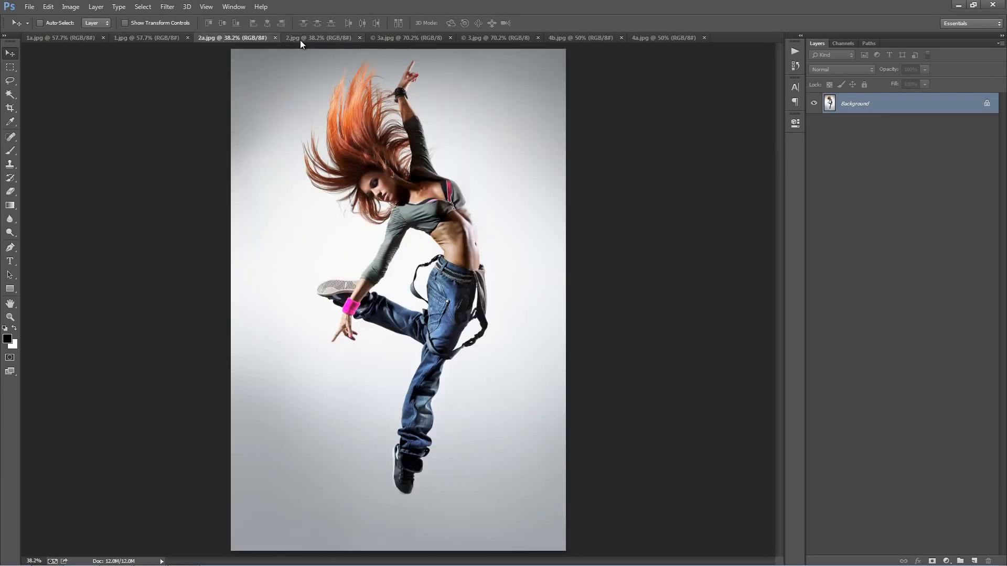
pyautogui.click(300, 40)
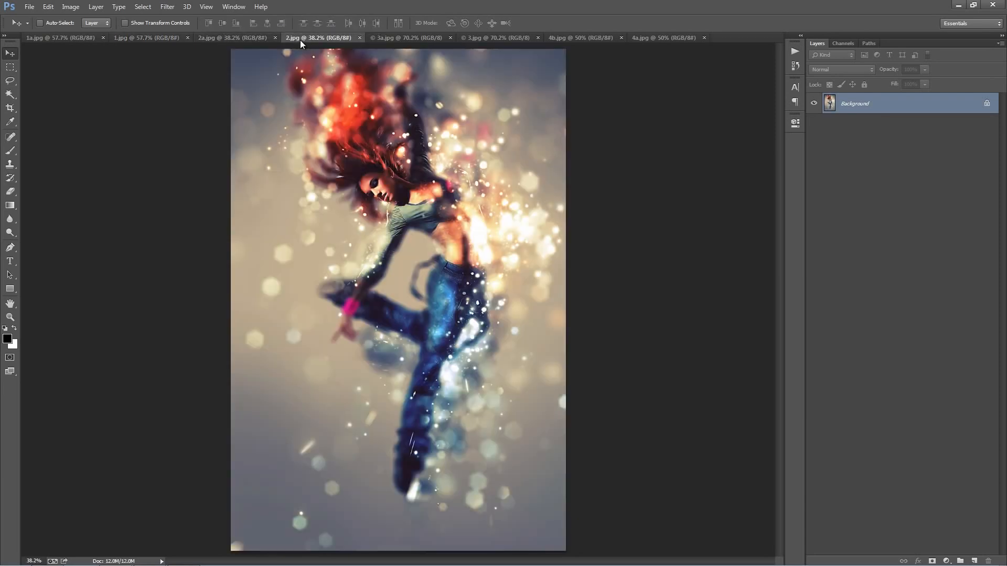
pyautogui.click(400, 40)
pyautogui.click(487, 39)
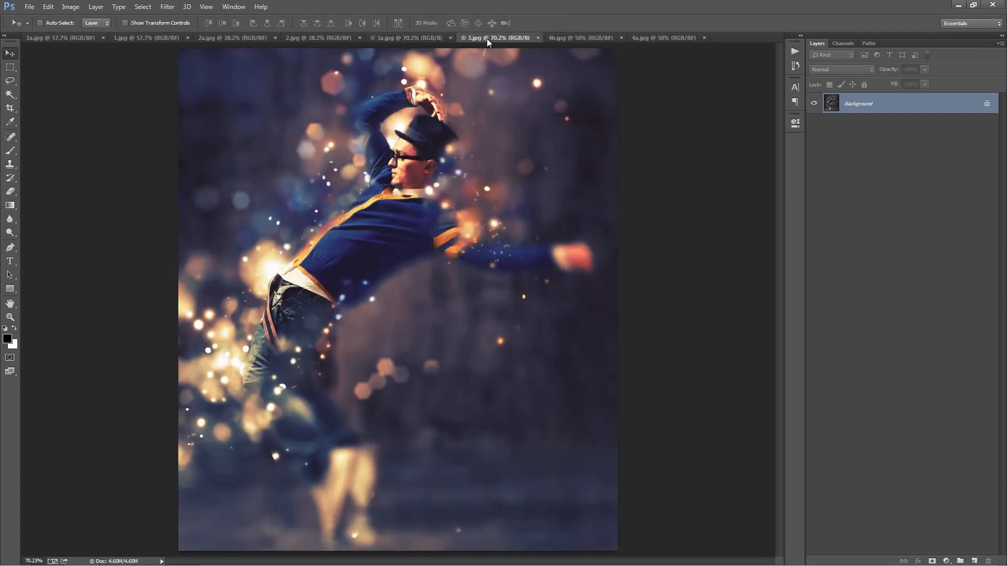
pyautogui.click(578, 40)
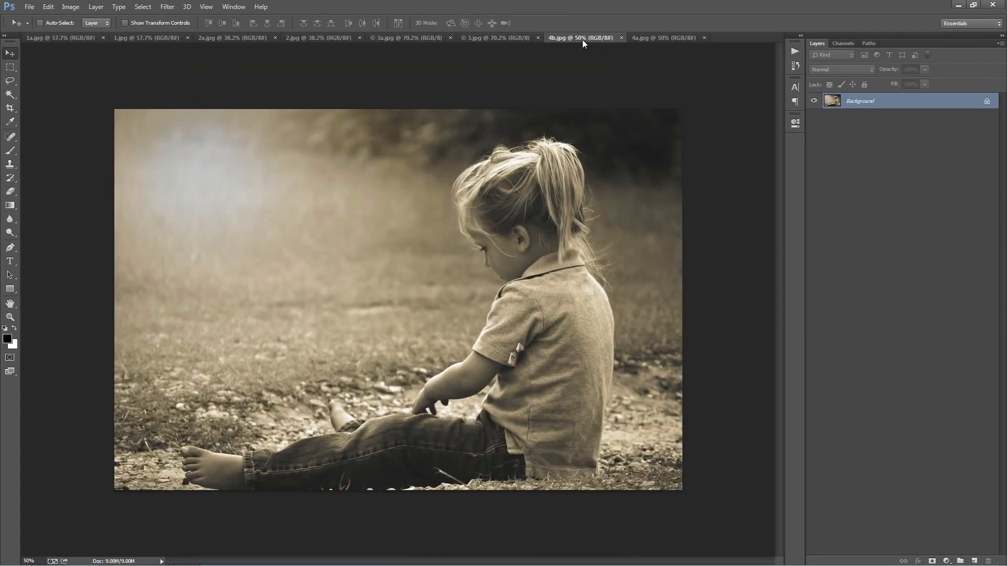
pyautogui.click(650, 39)
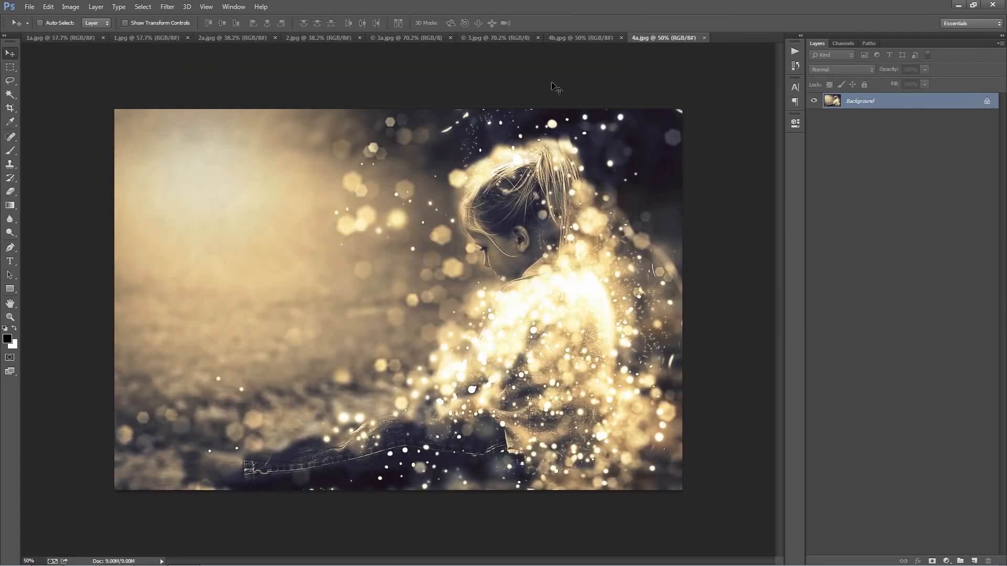
# Step: Close all the open example images, leaving only 1a.jpg open
pyautogui.hotkey('ctrl', 'w')
pyautogui.hotkey('ctrl', 'w')
pyautogui.hotkey('ctrl', 'w')
pyautogui.hotkey('ctrl', 'w')
pyautogui.hotkey('ctrl', 'w')
pyautogui.hotkey('ctrl', 'w')
pyautogui.hotkey('ctrl', 'w')
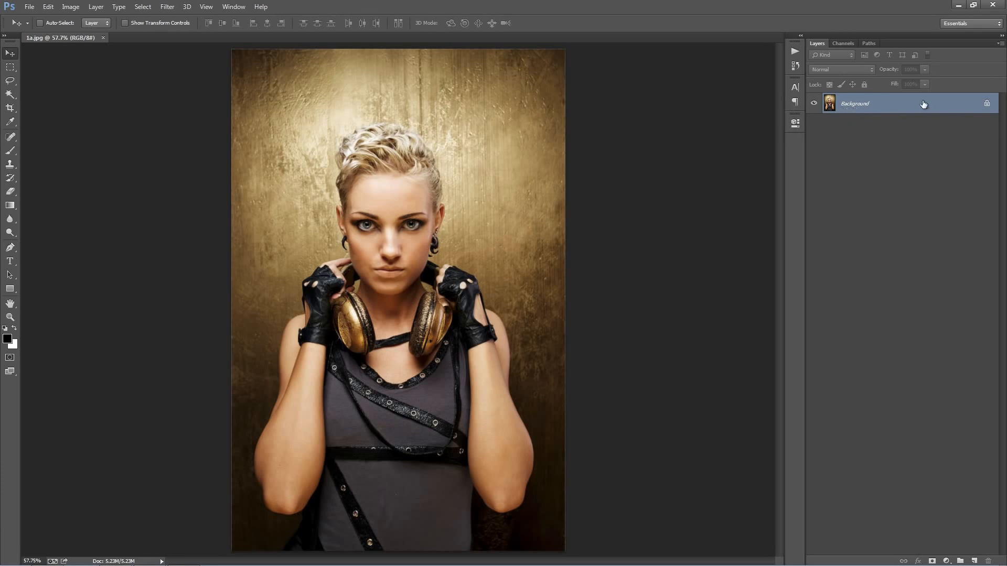
# Step: Duplicate the Background layer and delete the original Background
pyautogui.hotkey('ctrl', 'j')
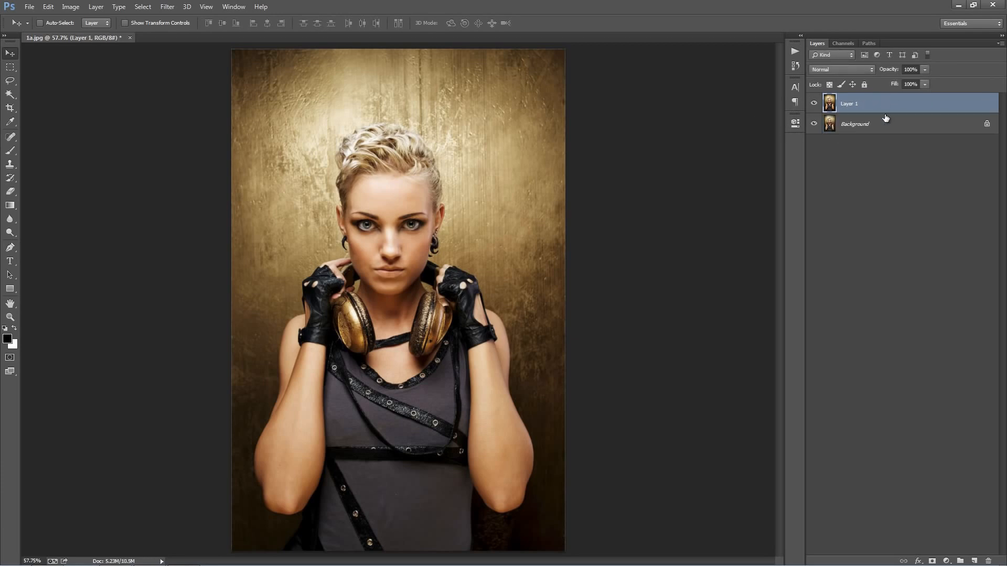
pyautogui.click(886, 119)
pyautogui.press('Delete')
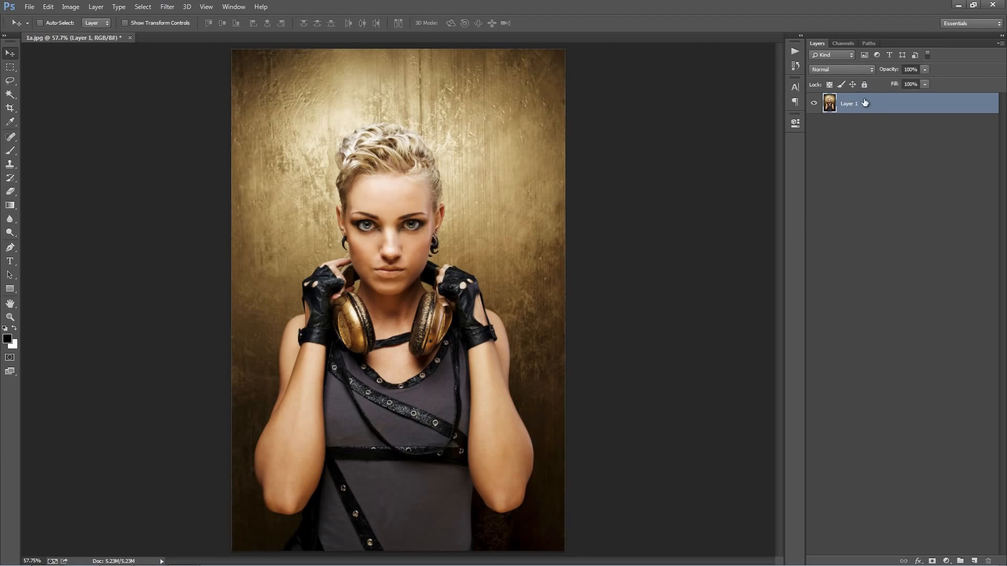
# Step: Convert the remaining Layer 1 into the locked Background layer
pyautogui.click(96, 6)
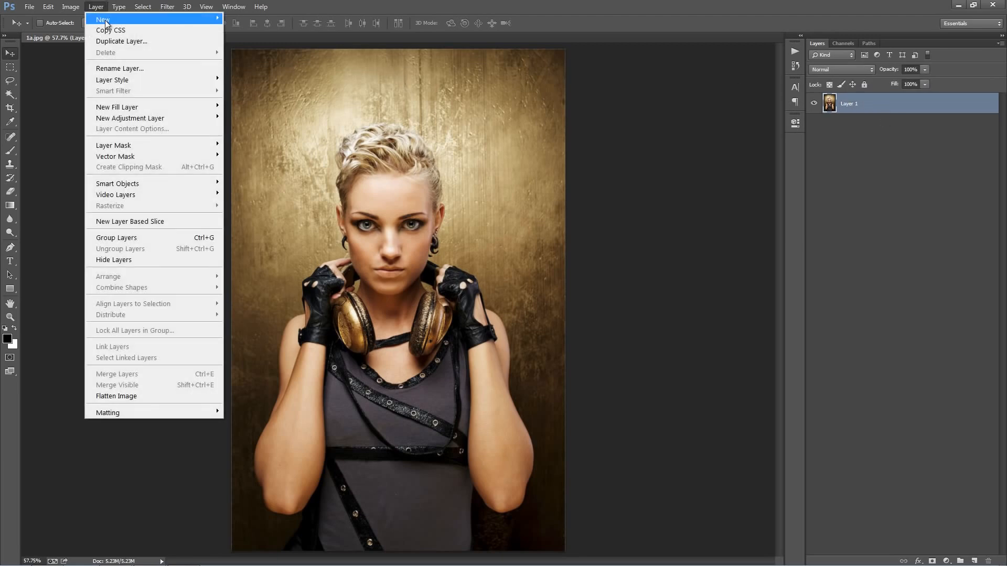
pyautogui.moveTo(107, 20)
pyautogui.click(285, 27)
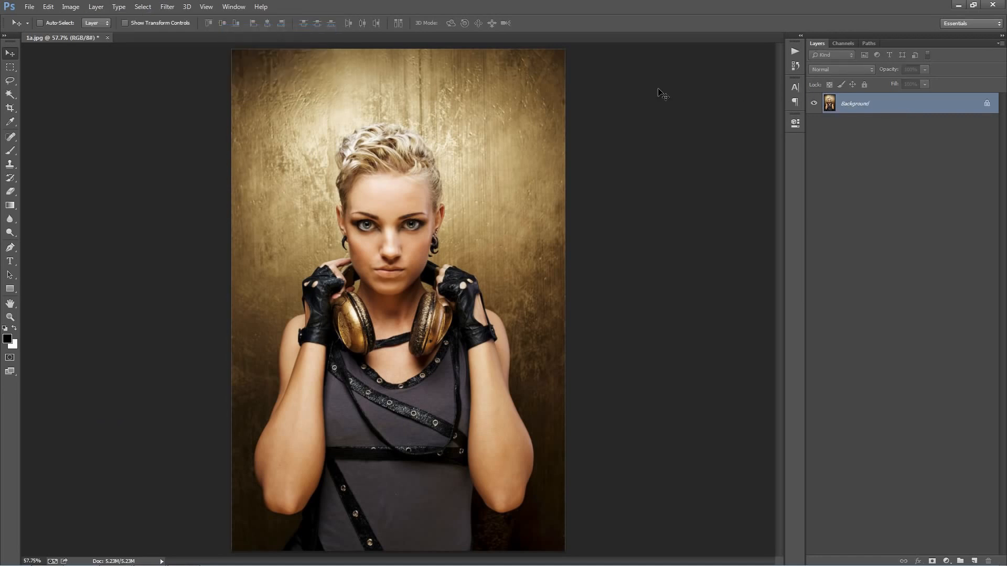
# Step: Set the image mode to 8 Bits/Channel in RGB Color
pyautogui.click(68, 7)
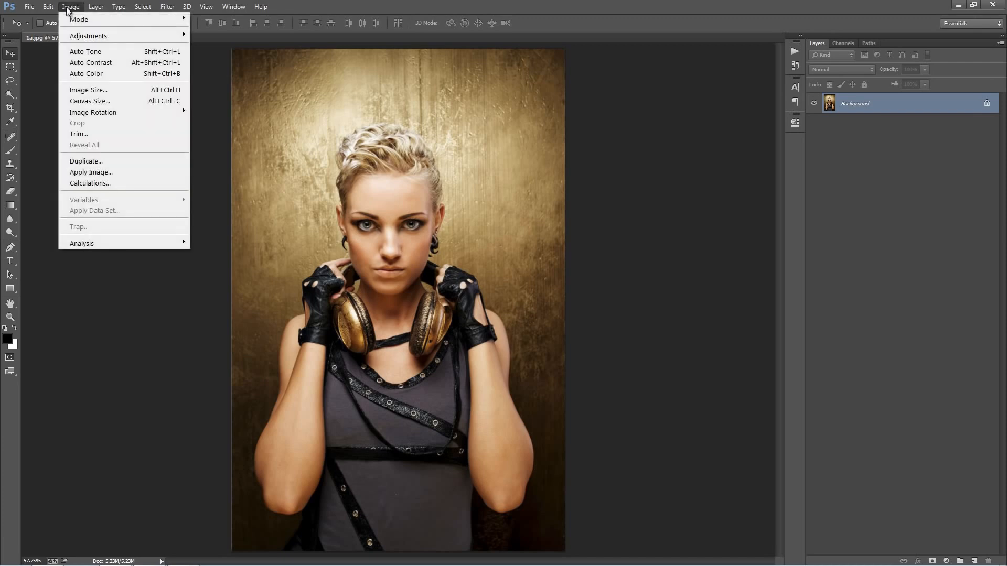
pyautogui.moveTo(84, 19)
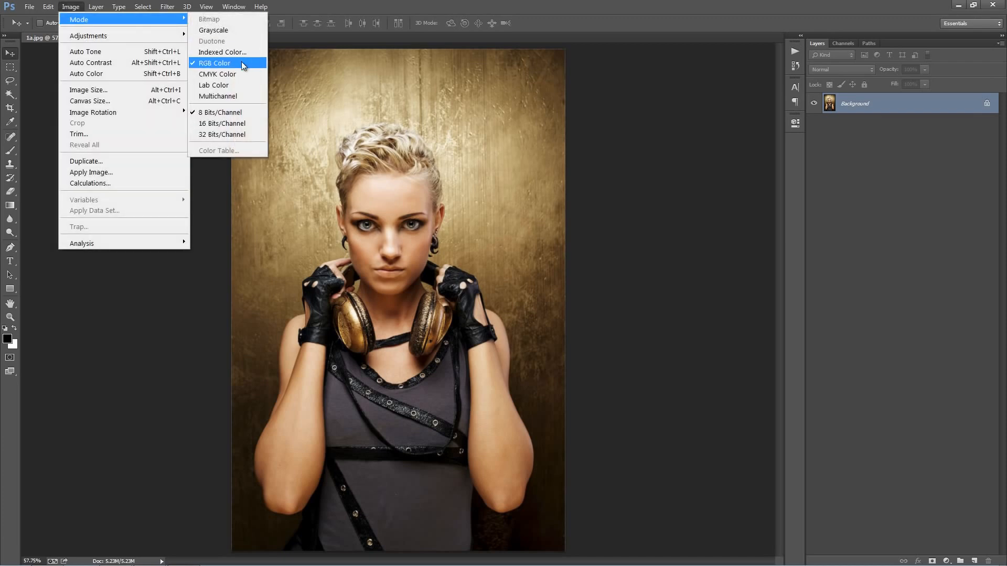
pyautogui.click(234, 113)
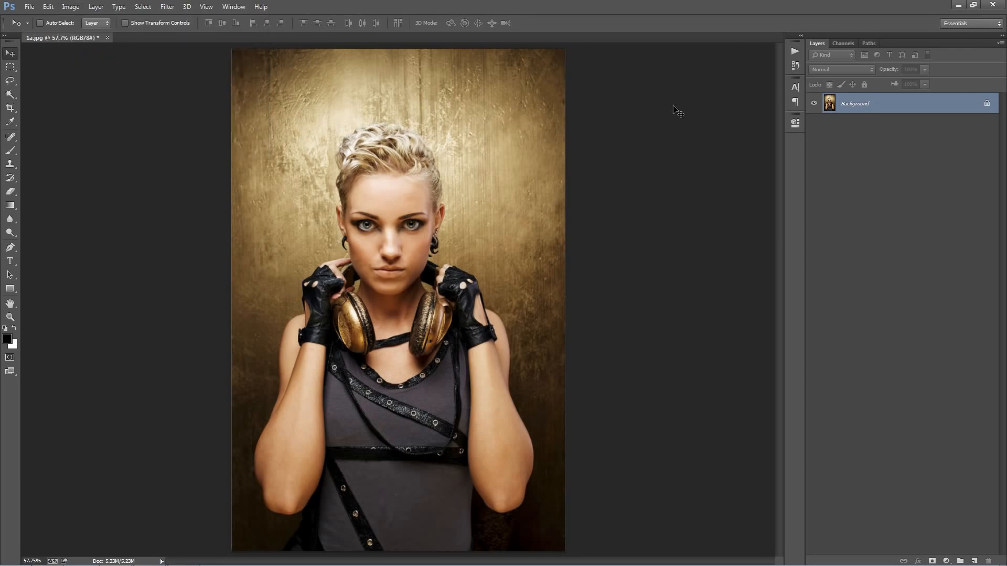
# Step: Review the Layers Panel Options for default fill-layer masks and the "copy" suffix, and accept them
pyautogui.click(1000, 44)
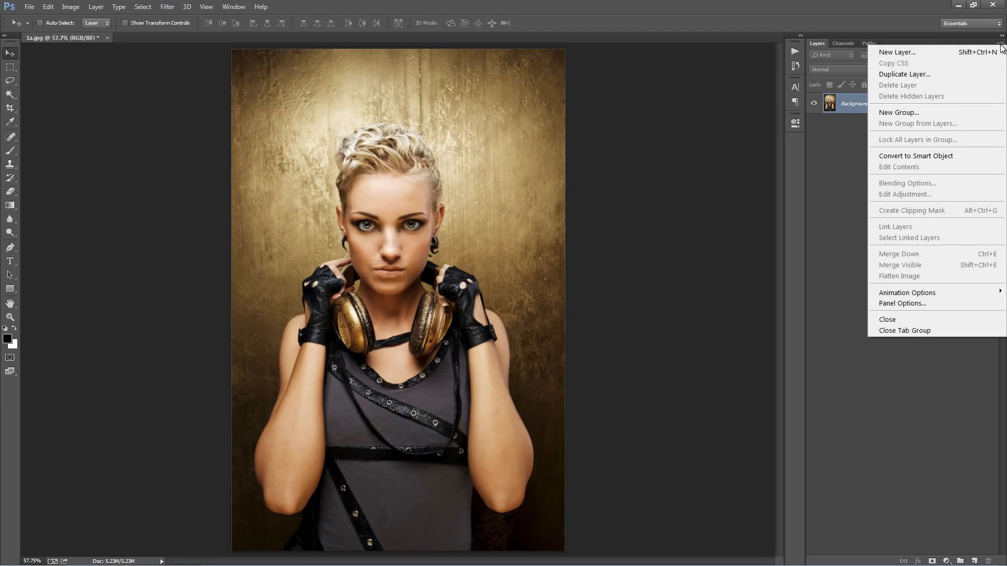
pyautogui.click(915, 304)
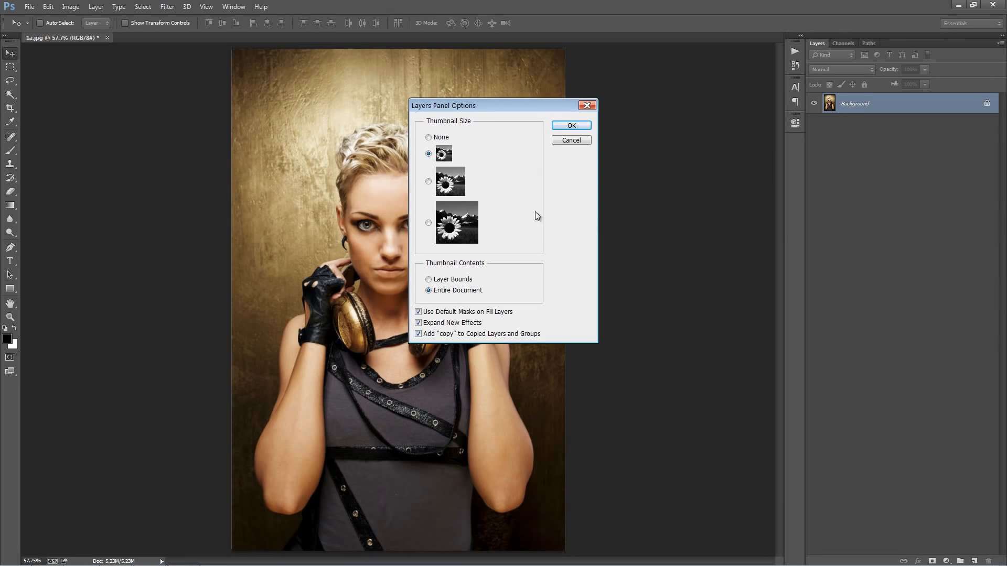
pyautogui.click(574, 127)
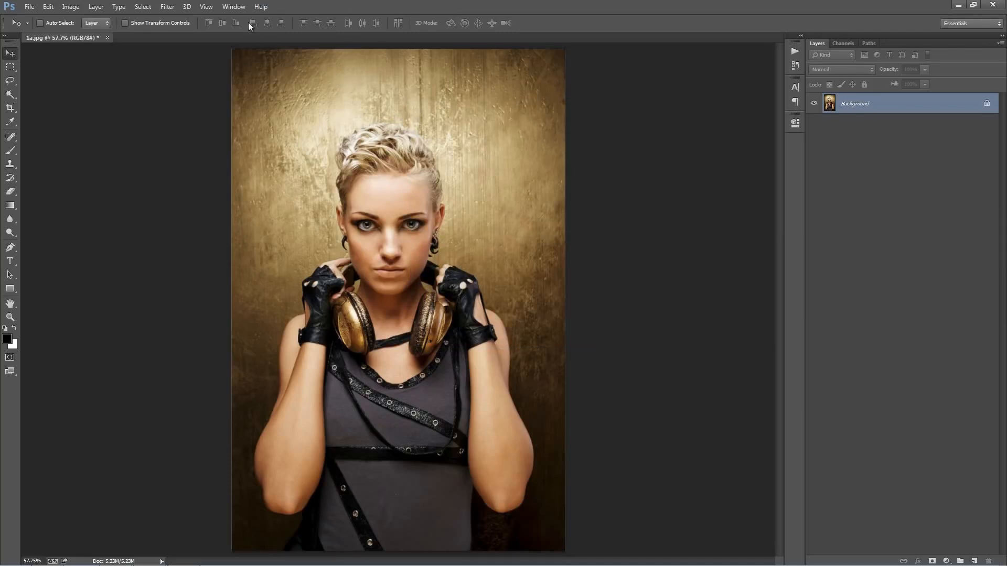
# Step: Load the Shimmer.atn action set and select its Shimmer action
pyautogui.click(234, 6)
pyautogui.click(269, 76)
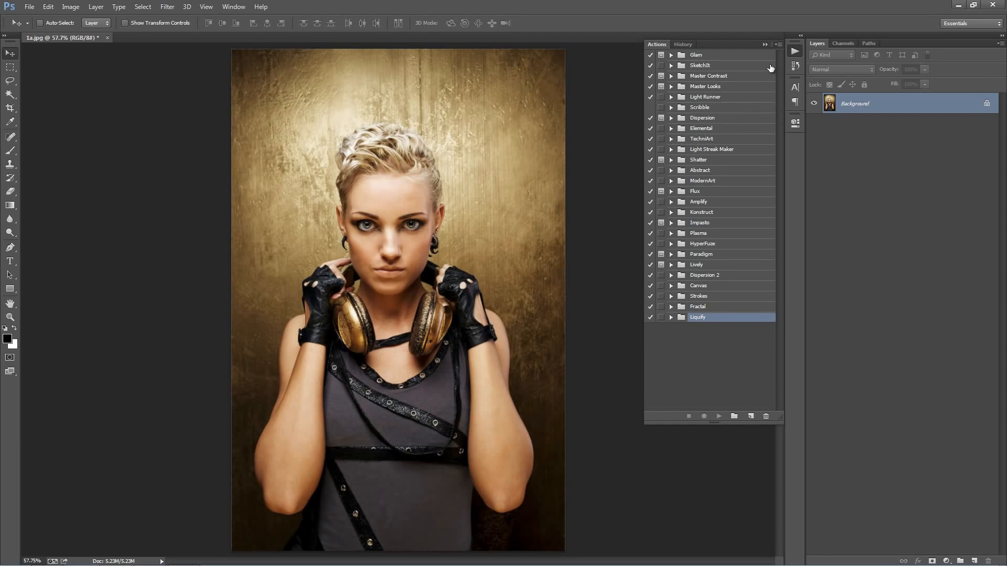
pyautogui.click(778, 46)
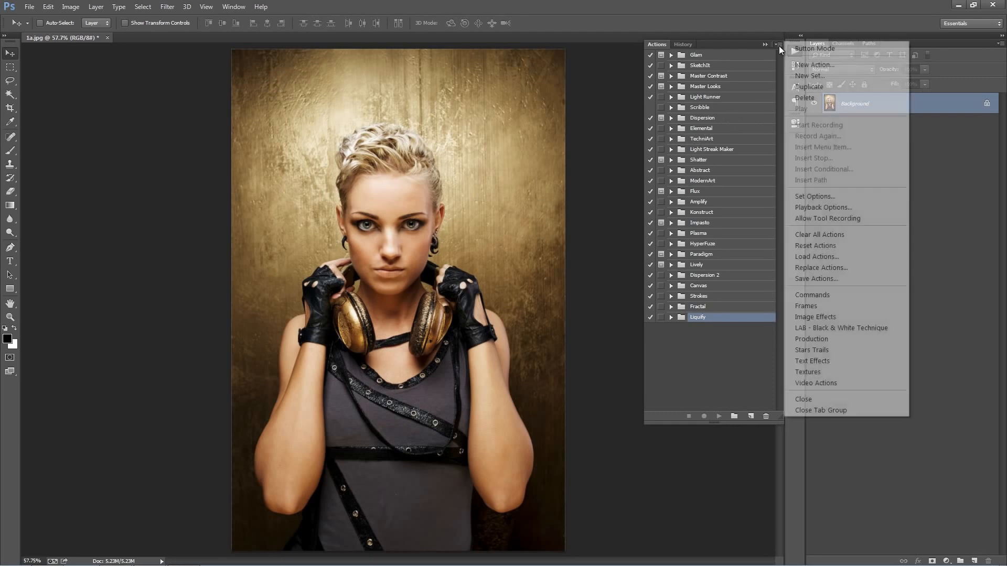
pyautogui.click(831, 257)
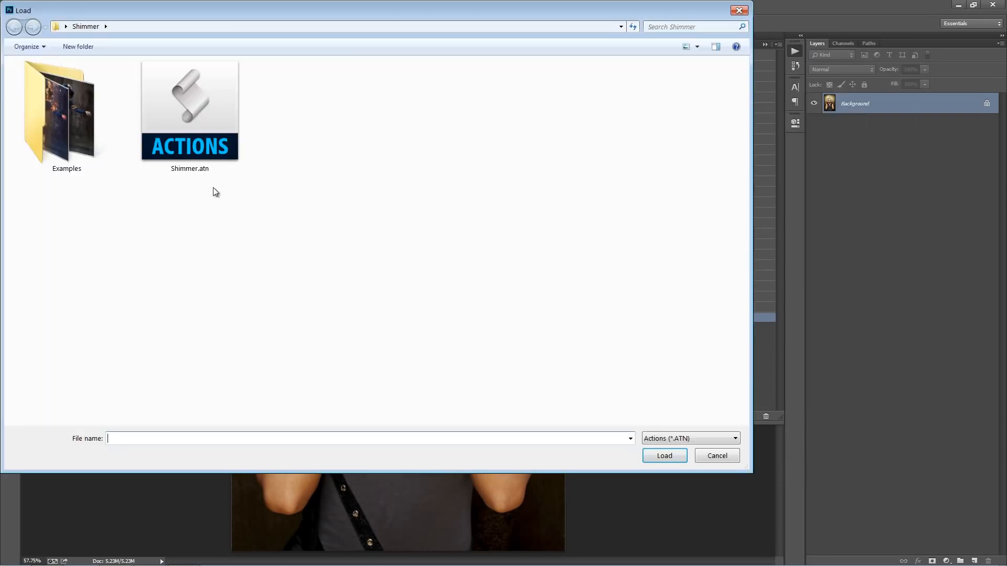
pyautogui.doubleClick(199, 142)
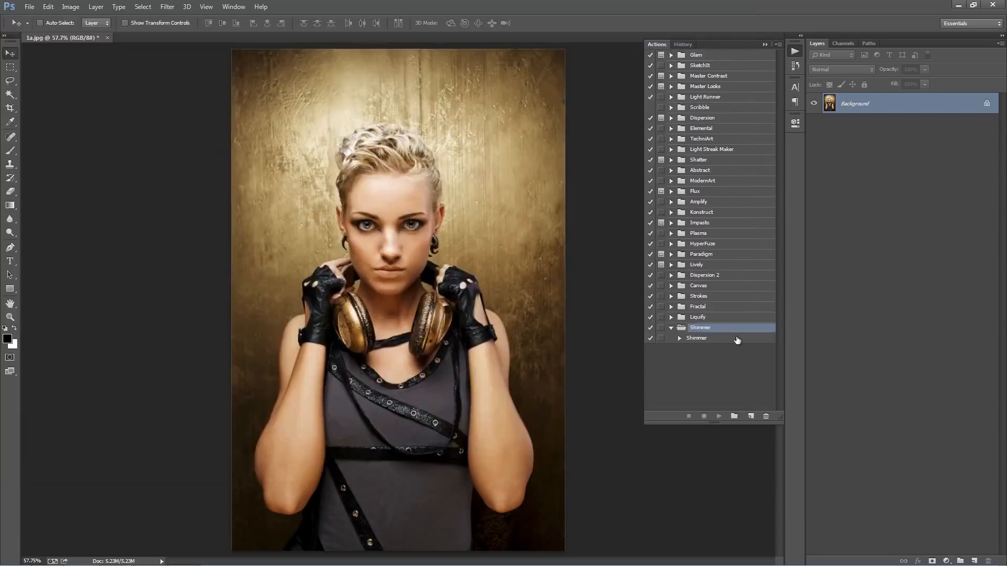
pyautogui.click(704, 338)
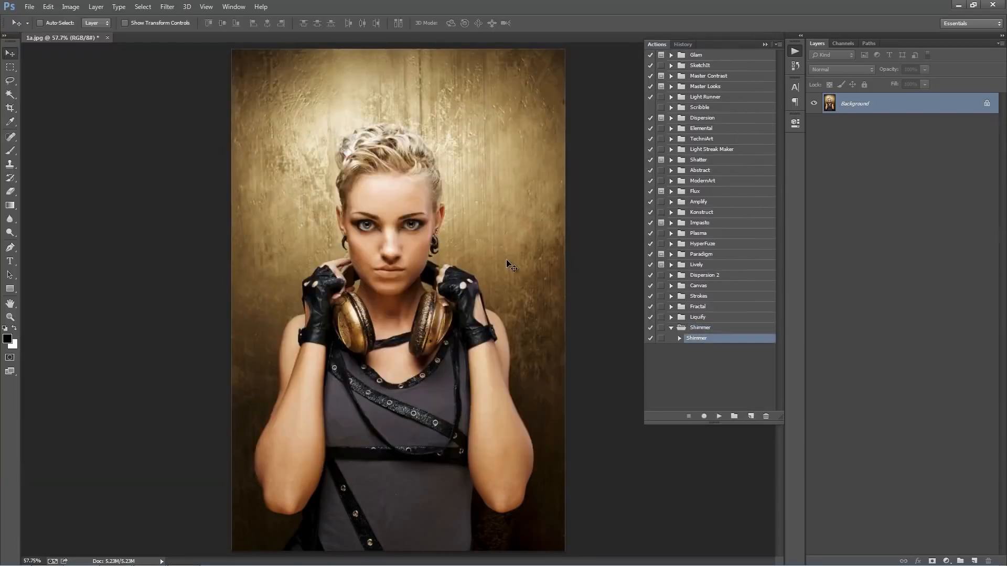
# Step: Create a new layer named "brush" above the Background
pyautogui.hotkey('ctrl', 'shift', 'n')
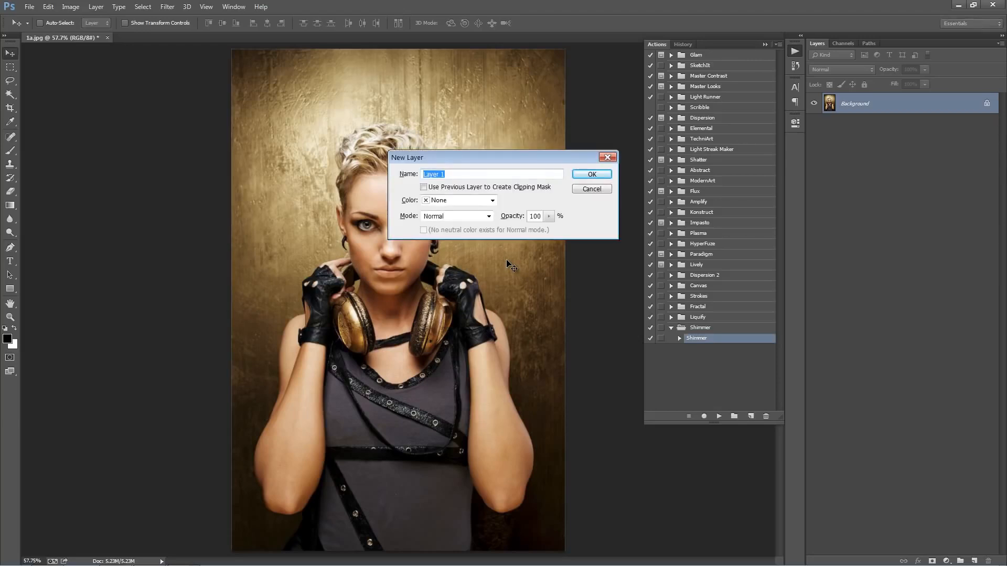
pyautogui.write('brush')
pyautogui.moveTo(466, 174)
pyautogui.mouseDown()
pyautogui.moveTo(406, 173)
pyautogui.moveTo(443, 178)
pyautogui.mouseUp()
pyautogui.click(466, 171)
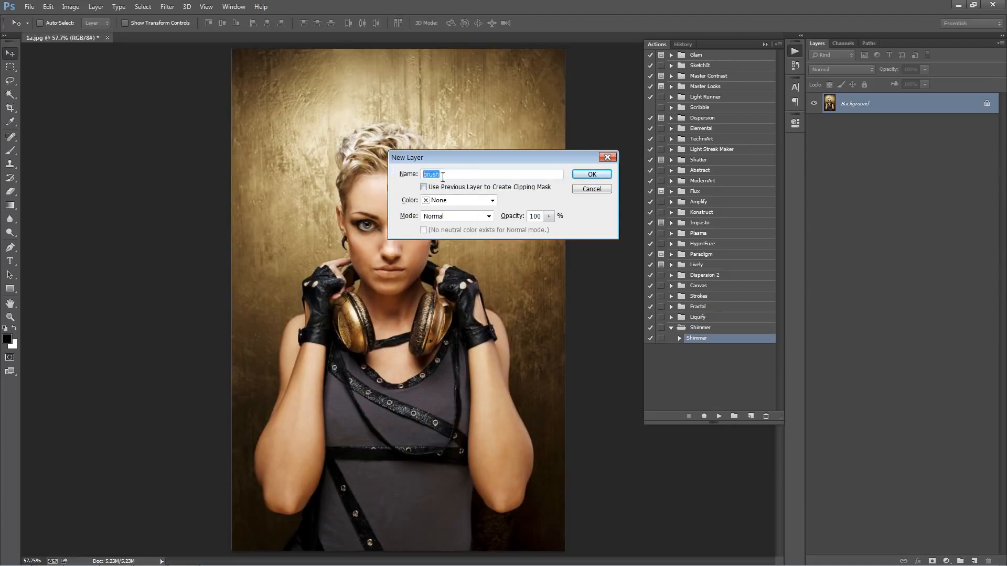
pyautogui.click(480, 173)
pyautogui.click(591, 175)
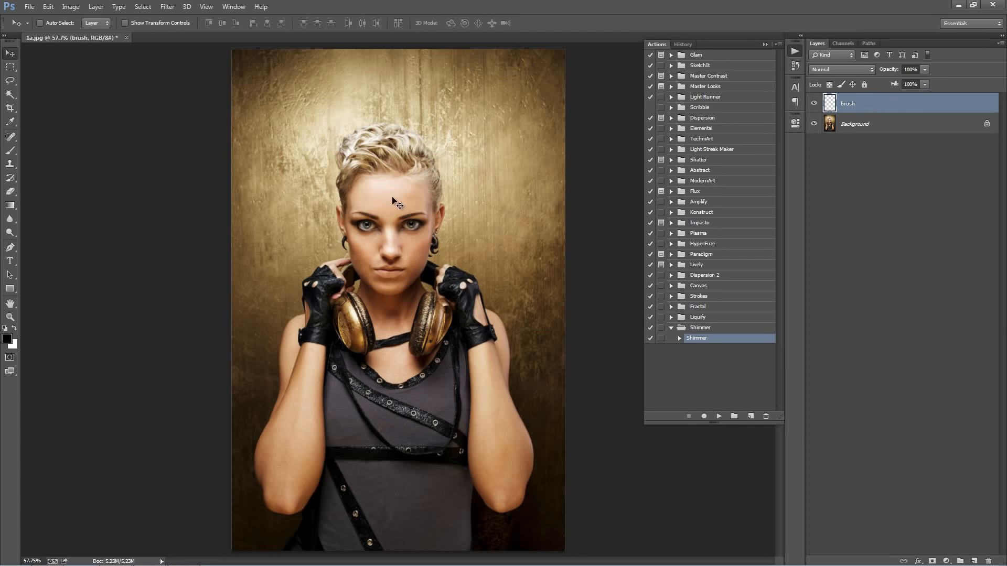
# Step: Choose the Brush tool and set the foreground colour to a bright pinkish red
pyautogui.press('b')
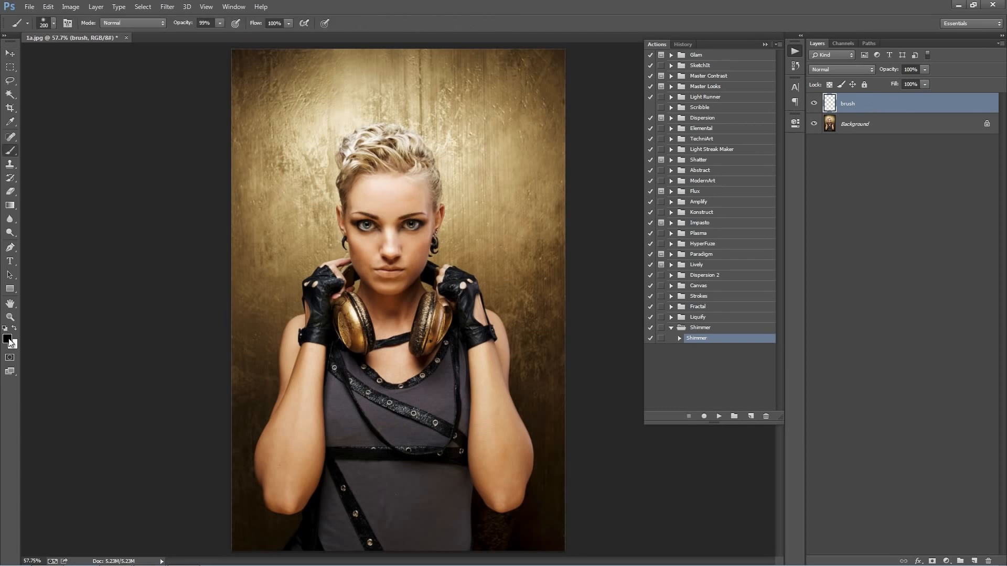
pyautogui.click(7, 339)
pyautogui.moveTo(841, 184); pyautogui.dragTo(839, 156)
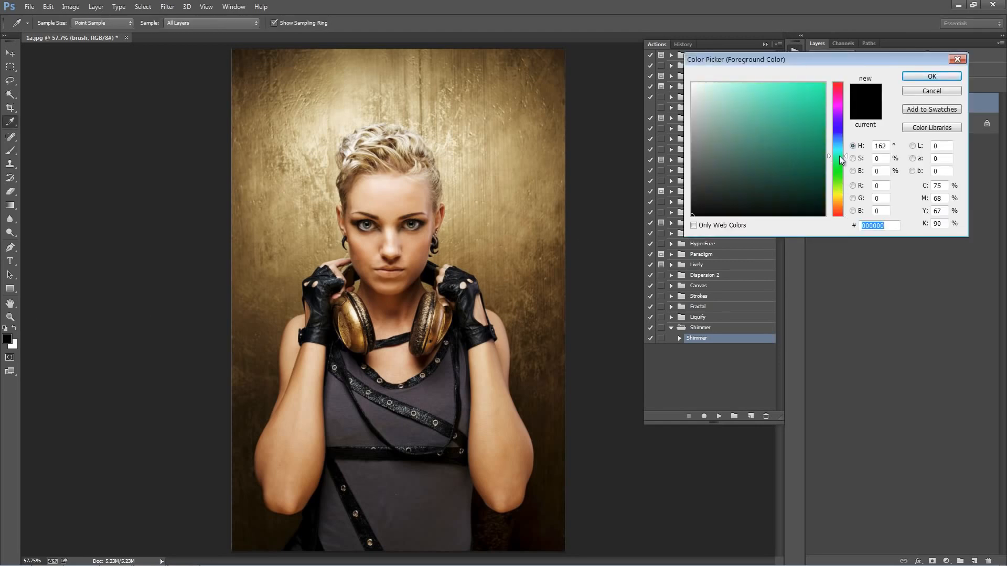
pyautogui.click(825, 83)
pyautogui.click(838, 91)
pyautogui.click(927, 77)
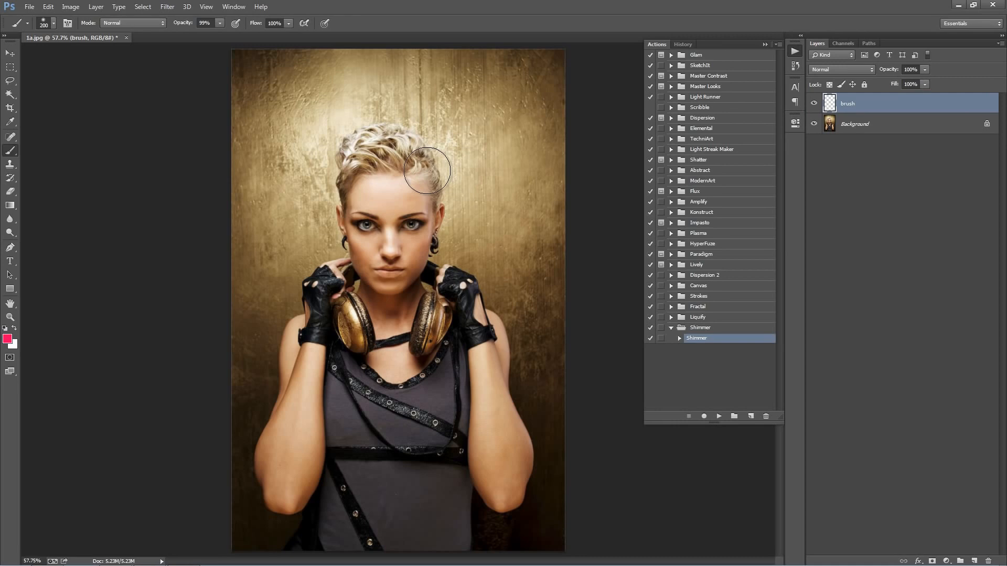
# Step: Reduce the brush to 70 px and paint over the woman's face on the brush layer, adjusting the size along the face's edges
pyautogui.press('[')
pyautogui.press('[')
pyautogui.press('[')
pyautogui.press('[')
pyautogui.press('[')
pyautogui.press('[')
pyautogui.press('[')
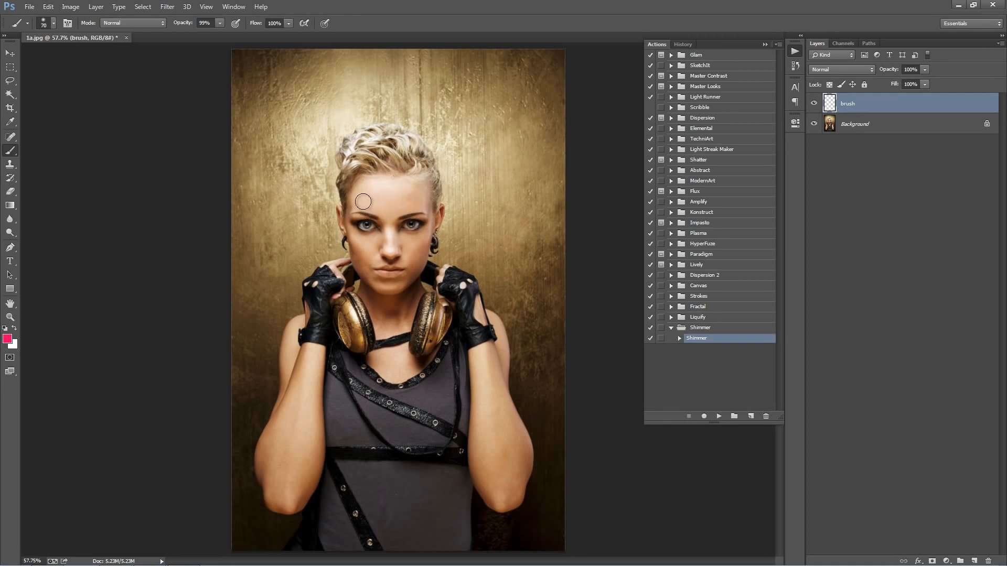
pyautogui.moveTo(363, 201)
pyautogui.mouseDown()
pyautogui.moveTo(368, 238)
pyautogui.moveTo(364, 210)
pyautogui.moveTo(384, 204)
pyautogui.moveTo(408, 227)
pyautogui.moveTo(408, 243)
pyautogui.moveTo(423, 214)
pyautogui.moveTo(404, 231)
pyautogui.moveTo(396, 208)
pyautogui.moveTo(365, 205)
pyautogui.moveTo(368, 226)
pyautogui.moveTo(342, 213)
pyautogui.moveTo(370, 244)
pyautogui.moveTo(354, 238)
pyautogui.moveTo(359, 250)
pyautogui.moveTo(373, 247)
pyautogui.moveTo(384, 266)
pyautogui.moveTo(387, 236)
pyautogui.moveTo(391, 274)
pyautogui.moveTo(422, 217)
pyautogui.moveTo(420, 248)
pyautogui.moveTo(420, 199)
pyautogui.moveTo(419, 213)
pyautogui.moveTo(386, 156)
pyautogui.moveTo(377, 180)
pyautogui.moveTo(363, 169)
pyautogui.moveTo(355, 217)
pyautogui.moveTo(369, 153)
pyautogui.moveTo(358, 165)
pyautogui.moveTo(373, 156)
pyautogui.moveTo(380, 176)
pyautogui.moveTo(386, 142)
pyautogui.moveTo(398, 170)
pyautogui.moveTo(398, 153)
pyautogui.moveTo(416, 160)
pyautogui.moveTo(433, 225)
pyautogui.mouseUp()
pyautogui.press('[')
pyautogui.press('[')
pyautogui.press('[')
pyautogui.press('[')
pyautogui.press('[')
pyautogui.press(']')
pyautogui.press(']')
pyautogui.press(']')
pyautogui.press(']')
pyautogui.press('[')
pyautogui.press('[')
pyautogui.press('[')
pyautogui.press('[')
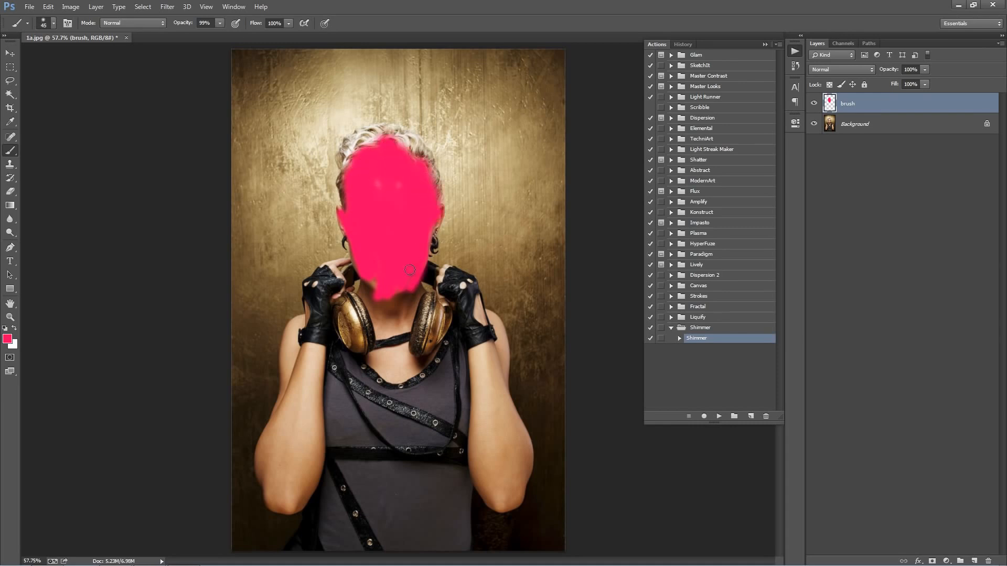
# Step: Paint over the woman's neck and upper chest and begin covering her gloved hands, adjusting the brush size up to 90 px
pyautogui.press(']')
pyautogui.press(']')
pyautogui.press(']')
pyautogui.moveTo(410, 270)
pyautogui.mouseDown()
pyautogui.moveTo(380, 349)
pyautogui.moveTo(380, 282)
pyautogui.moveTo(371, 291)
pyautogui.moveTo(360, 360)
pyautogui.moveTo(341, 309)
pyautogui.moveTo(366, 331)
pyautogui.moveTo(377, 268)
pyautogui.moveTo(362, 339)
pyautogui.moveTo(341, 281)
pyautogui.moveTo(333, 292)
pyautogui.moveTo(383, 301)
pyautogui.moveTo(389, 380)
pyautogui.moveTo(399, 370)
pyautogui.moveTo(395, 292)
pyautogui.moveTo(410, 297)
pyautogui.moveTo(422, 326)
pyautogui.moveTo(417, 298)
pyautogui.moveTo(433, 333)
pyautogui.moveTo(434, 308)
pyautogui.moveTo(416, 330)
pyautogui.moveTo(426, 303)
pyautogui.moveTo(431, 352)
pyautogui.moveTo(444, 304)
pyautogui.mouseUp()
pyautogui.press('[')
pyautogui.press('[')
pyautogui.press(']')
pyautogui.moveTo(434, 270)
pyautogui.mouseDown()
pyautogui.moveTo(471, 301)
pyautogui.moveTo(446, 316)
pyautogui.moveTo(470, 306)
pyautogui.moveTo(476, 384)
pyautogui.mouseUp()
pyautogui.press(']')
pyautogui.press(']')
pyautogui.moveTo(464, 309); pyautogui.dragTo(448, 449)
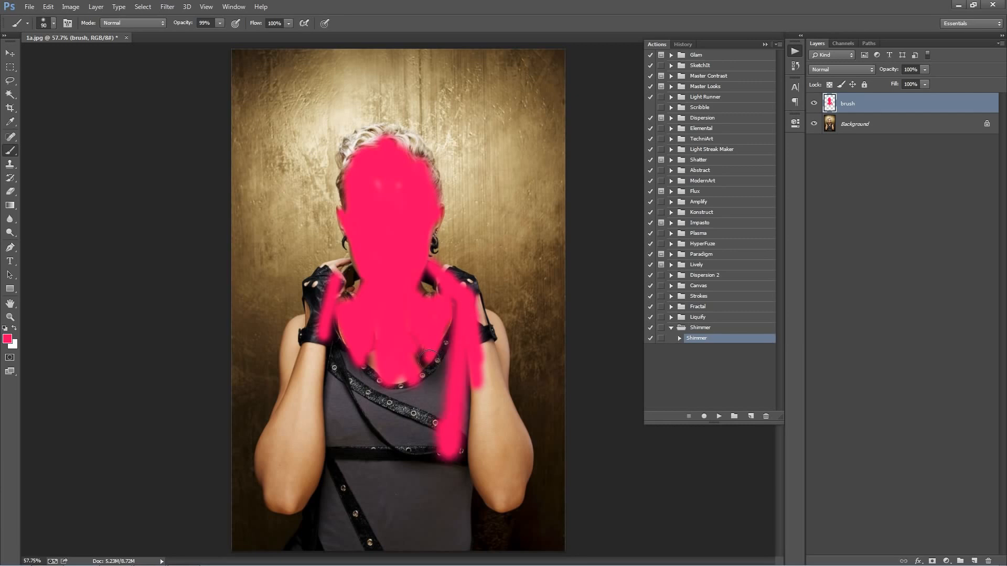
# Step: Paint over the woman's torso down to the belt strap, plus the hand and forearm on the image's left side, using a larger brush
pyautogui.moveTo(433, 368); pyautogui.dragTo(417, 436)
pyautogui.press(']')
pyautogui.press(']')
pyautogui.press(']')
pyautogui.press(']')
pyautogui.press(']')
pyautogui.moveTo(428, 390)
pyautogui.mouseDown()
pyautogui.moveTo(418, 443)
pyautogui.moveTo(378, 459)
pyautogui.mouseUp()
pyautogui.moveTo(378, 459)
pyautogui.mouseDown()
pyautogui.moveTo(378, 369)
pyautogui.moveTo(348, 377)
pyautogui.moveTo(328, 455)
pyautogui.mouseUp()
pyautogui.press('[')
pyautogui.press('[')
pyautogui.moveTo(334, 339)
pyautogui.mouseDown()
pyautogui.moveTo(307, 423)
pyautogui.moveTo(310, 339)
pyautogui.moveTo(331, 340)
pyautogui.moveTo(325, 284)
pyautogui.moveTo(315, 332)
pyautogui.moveTo(312, 285)
pyautogui.moveTo(332, 272)
pyautogui.moveTo(339, 291)
pyautogui.mouseUp()
# Step: Fill the unpainted gaps around the headphones and chest with a smaller brush, and cover the hand and forearm on the image's right side
pyautogui.press('[')
pyautogui.press('[')
pyautogui.press('[')
pyautogui.press('[')
pyautogui.press('[')
pyautogui.press('[')
pyautogui.press('[')
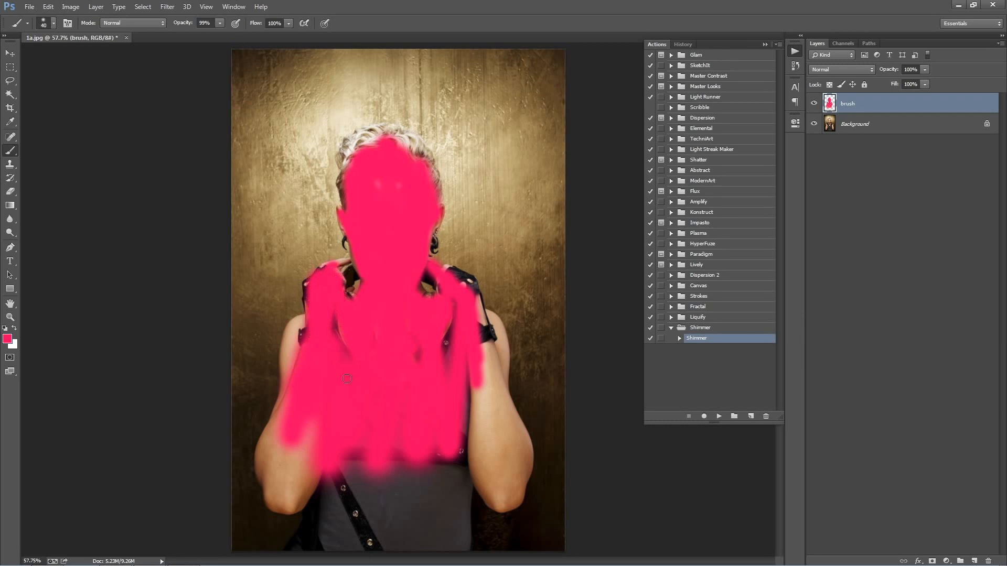
pyautogui.moveTo(346, 378); pyautogui.dragTo(342, 321)
pyautogui.moveTo(415, 336)
pyautogui.mouseDown()
pyautogui.moveTo(470, 441)
pyautogui.moveTo(476, 433)
pyautogui.moveTo(490, 445)
pyautogui.moveTo(480, 366)
pyautogui.moveTo(496, 456)
pyautogui.moveTo(486, 412)
pyautogui.moveTo(512, 442)
pyautogui.moveTo(469, 345)
pyautogui.moveTo(486, 373)
pyautogui.moveTo(475, 331)
pyautogui.moveTo(473, 378)
pyautogui.moveTo(473, 296)
pyautogui.moveTo(484, 317)
pyautogui.moveTo(483, 331)
pyautogui.moveTo(462, 276)
pyautogui.mouseUp()
pyautogui.press(']')
pyautogui.press(']')
pyautogui.press(']')
pyautogui.press(']')
pyautogui.press(']')
pyautogui.press(']')
pyautogui.press('[')
pyautogui.press('[')
pyautogui.press('[')
pyautogui.press('[')
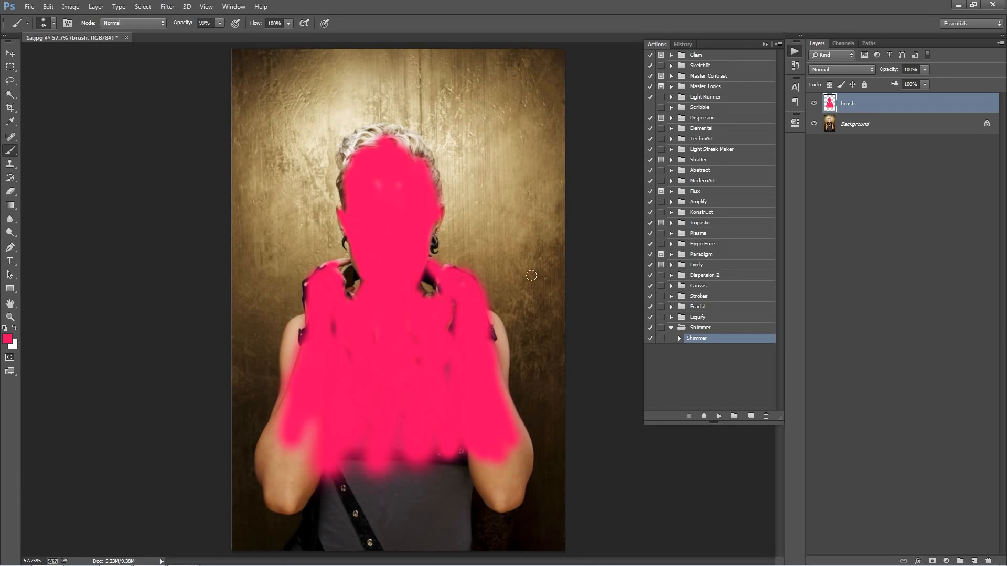
# Step: Erase the overspill along the outer edge of the glove on the image's right side, and paint more of the woman's hair
pyautogui.press('e')
pyautogui.moveTo(462, 263); pyautogui.dragTo(492, 320)
pyautogui.press('b')
pyautogui.press('[')
pyautogui.press(']')
pyautogui.moveTo(358, 153)
pyautogui.mouseDown()
pyautogui.moveTo(400, 143)
pyautogui.moveTo(421, 171)
pyautogui.mouseUp()
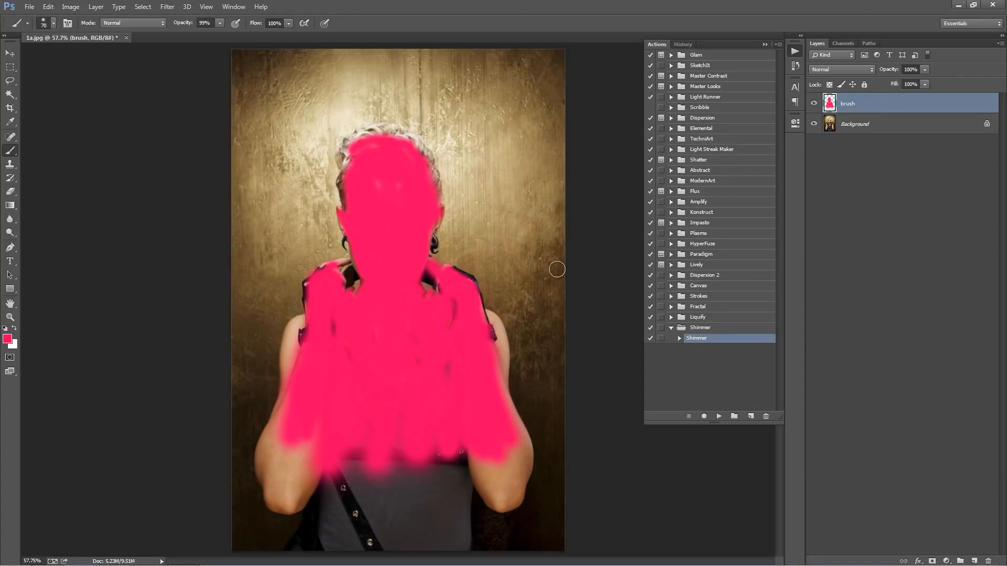
# Step: Switch to the Move tool, play the Shimmer action on the painted image, and collapse the action list
pyautogui.click(8, 56)
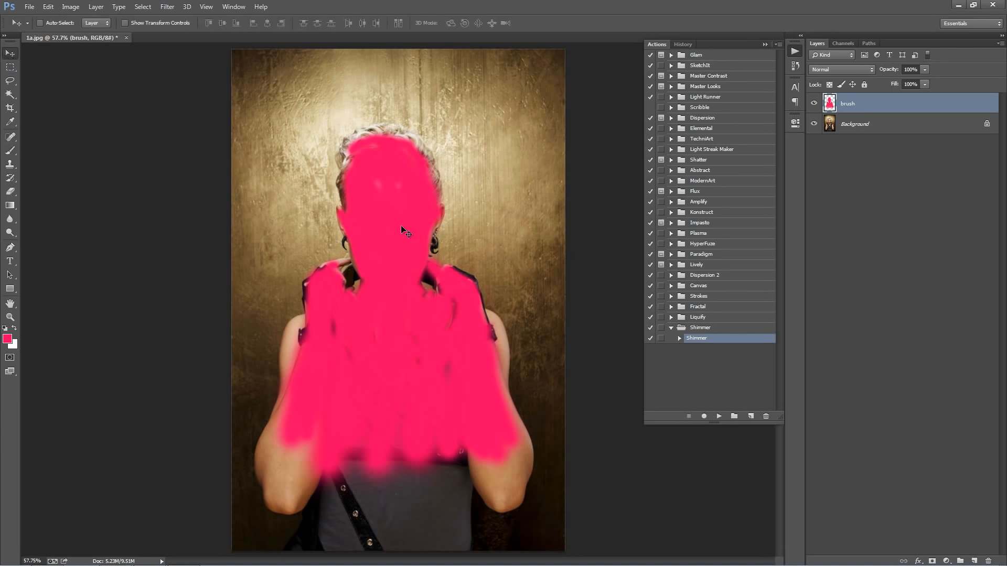
pyautogui.click(719, 416)
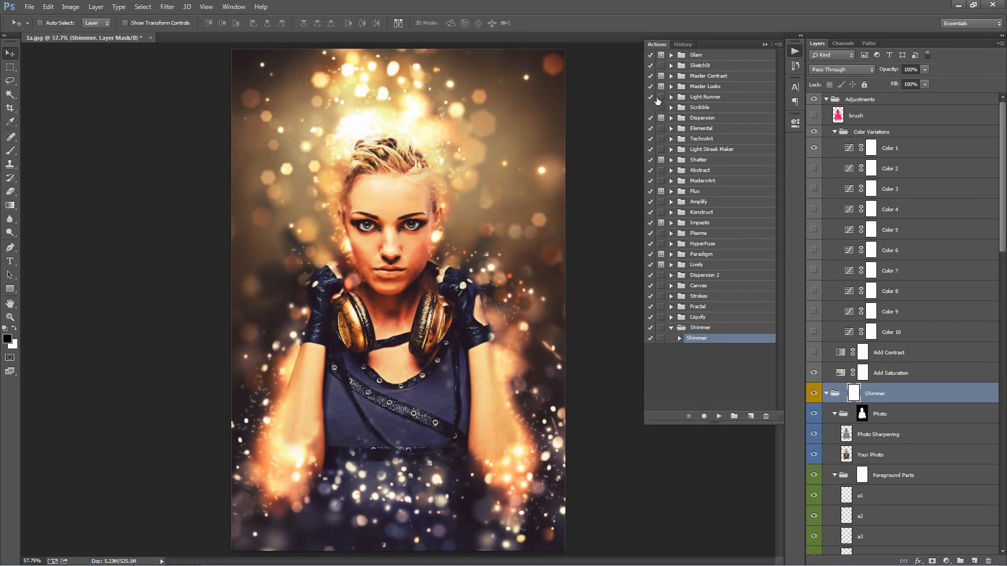
pyautogui.click(765, 47)
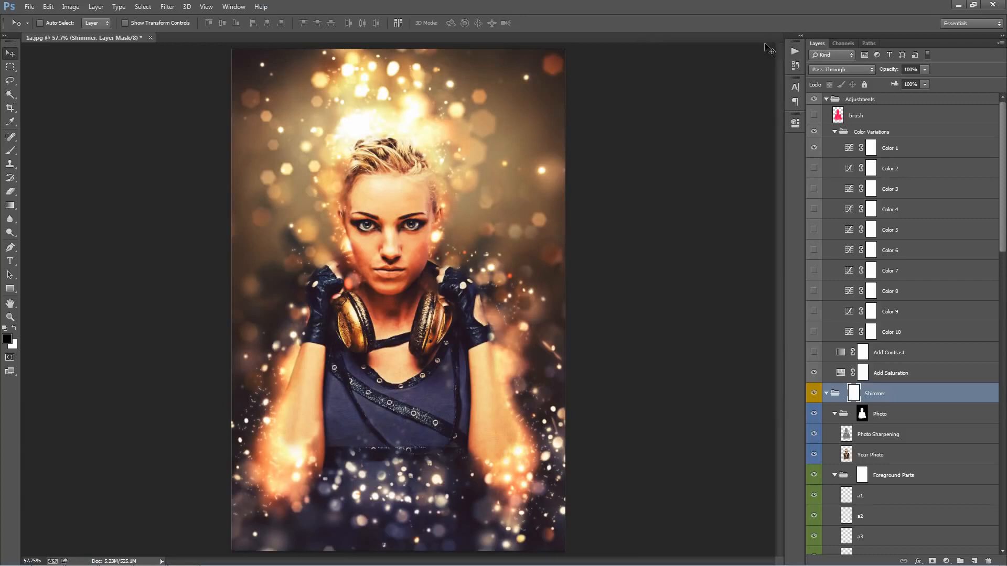
# Step: Look through the generated layers and collapse the Adjustments and Shimmer groups
pyautogui.moveTo(1004, 157); pyautogui.dragTo(1005, 220)
pyautogui.scroll(-5, 902, 324)
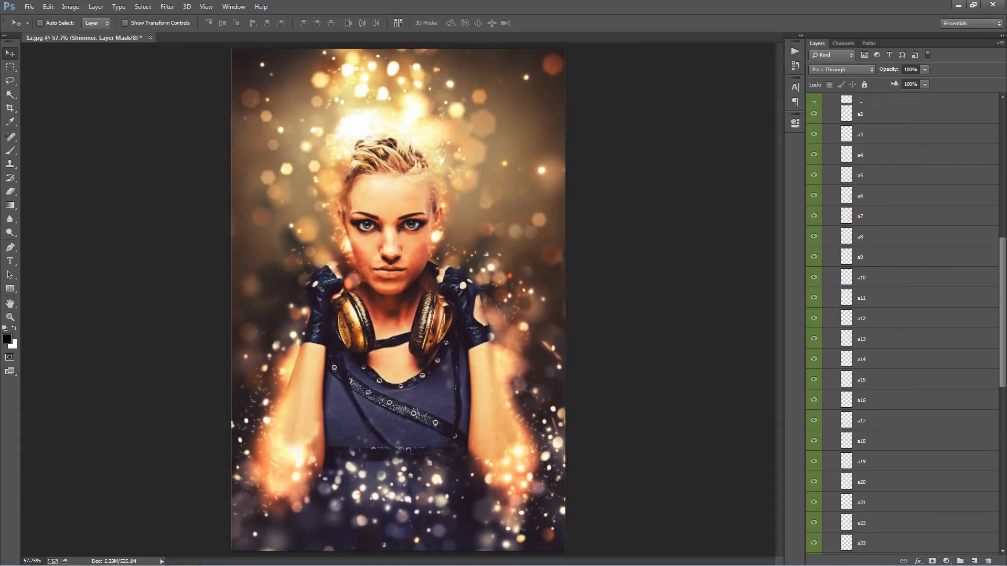
pyautogui.scroll(8, 902, 324)
pyautogui.scroll(-3, 902, 324)
pyautogui.scroll(3, 903, 324)
pyautogui.scroll(-3, 898, 251)
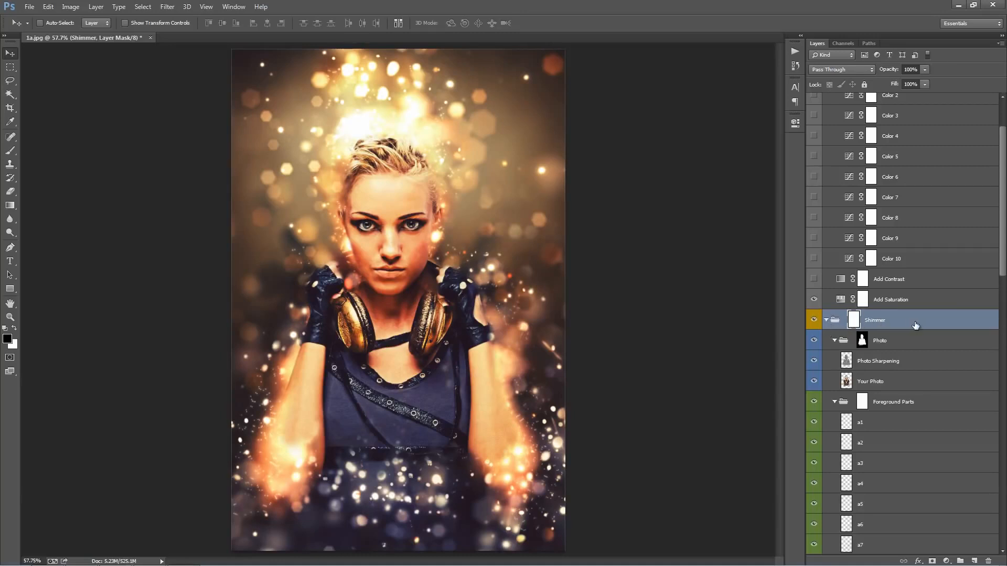
pyautogui.keyDown('ctrl'); pyautogui.click(828, 321); pyautogui.keyUp('ctrl')
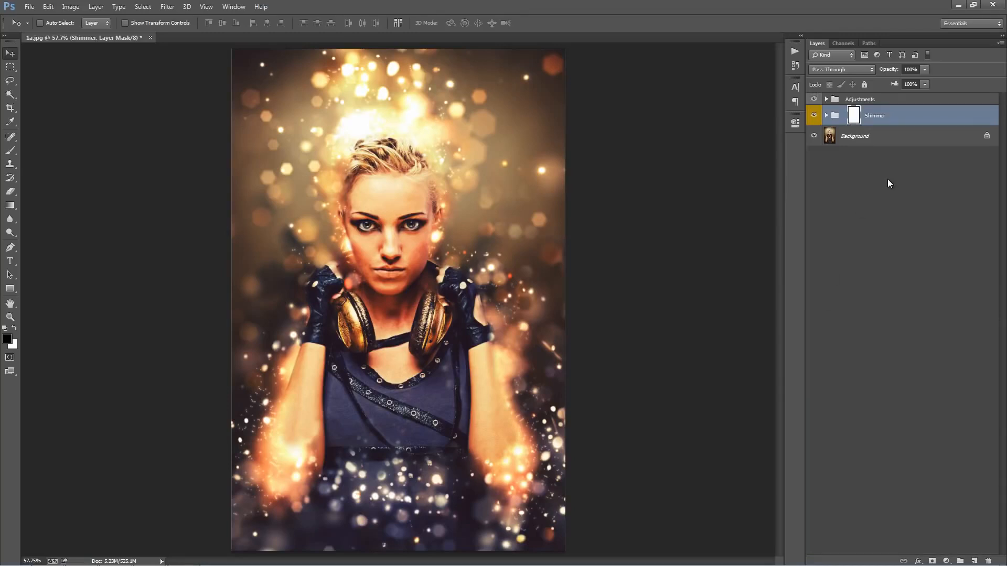
pyautogui.click(827, 116)
pyautogui.click(827, 116)
# Step: Expand the Adjustments group and show its brush layer to check the painted silhouette
pyautogui.click(881, 102)
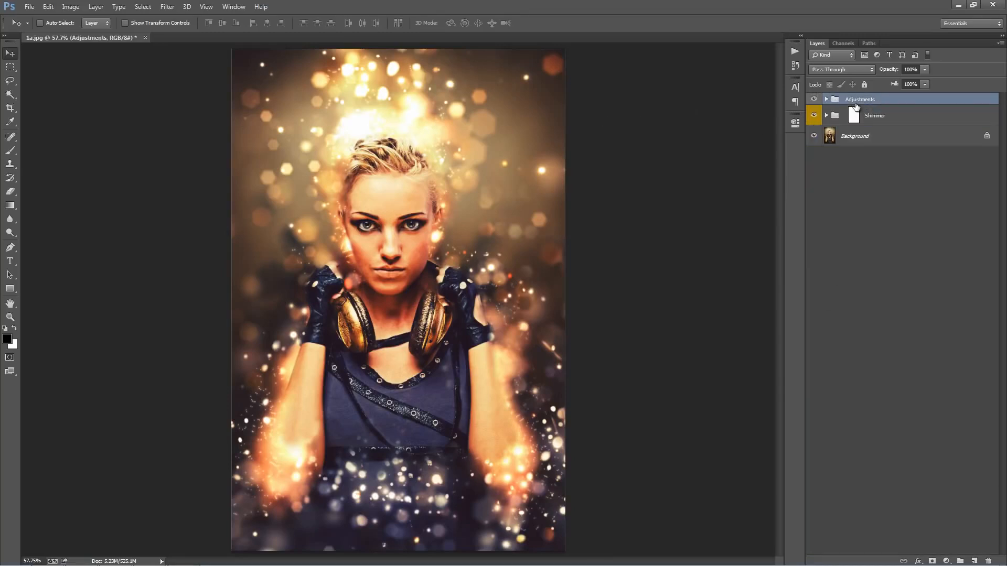
pyautogui.click(827, 100)
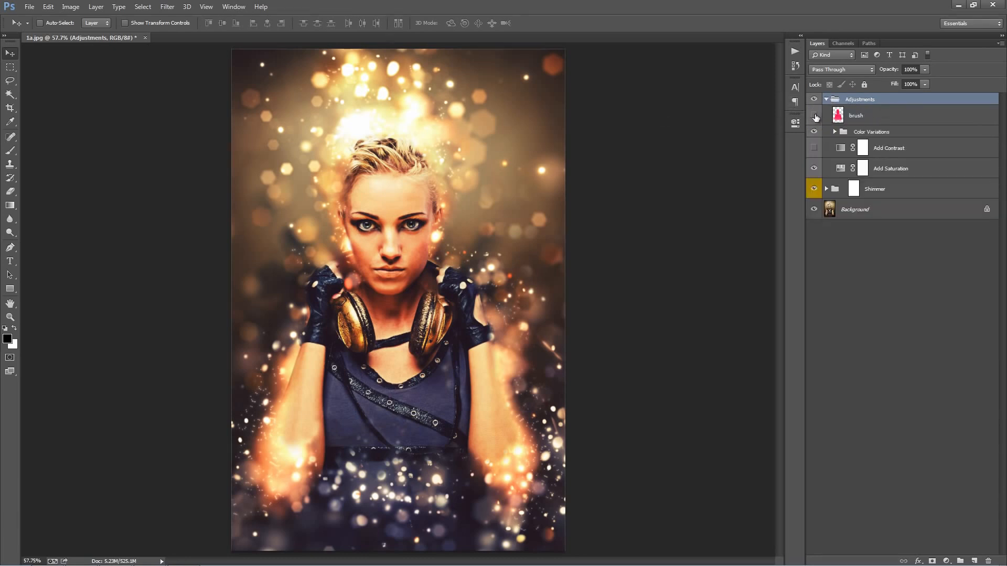
pyautogui.click(814, 116)
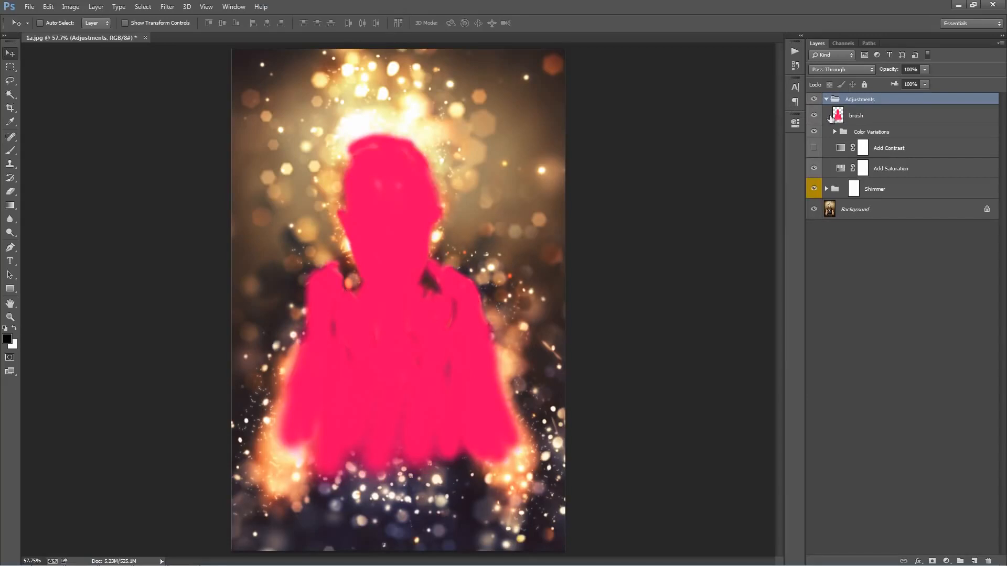
pyautogui.moveTo(865, 116); pyautogui.dragTo(855, 98)
pyautogui.click(850, 119)
pyautogui.press('Delete')
pyautogui.press('Delete')
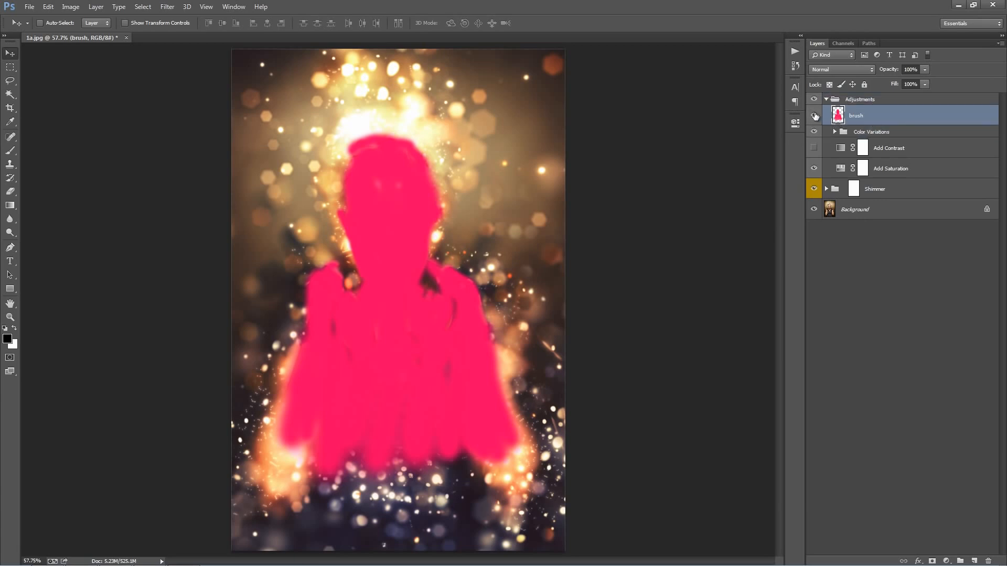
# Step: Expand the Color Variations group and toggle the Color 1 layer's visibility to compare its effect on the image
pyautogui.click(894, 133)
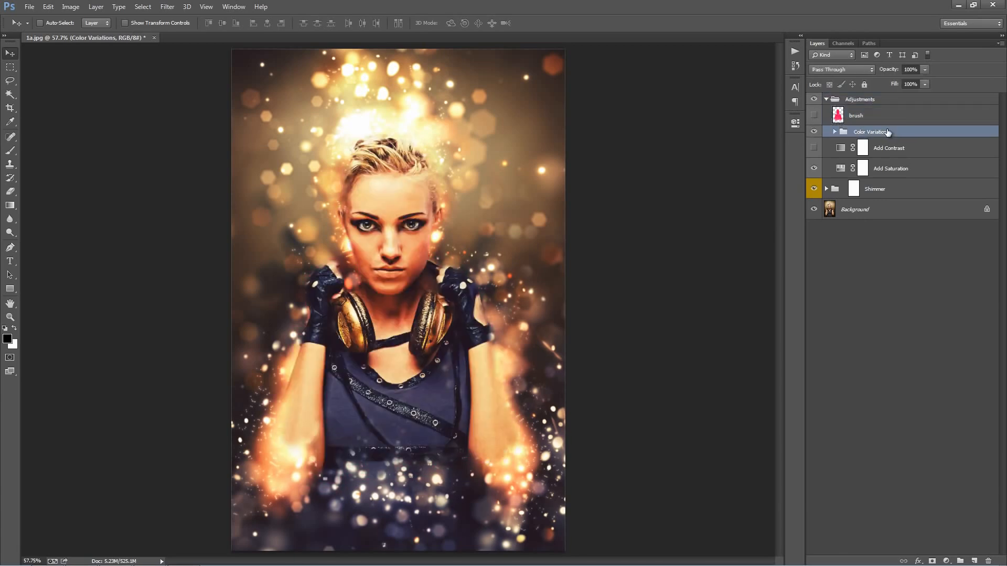
pyautogui.click(834, 132)
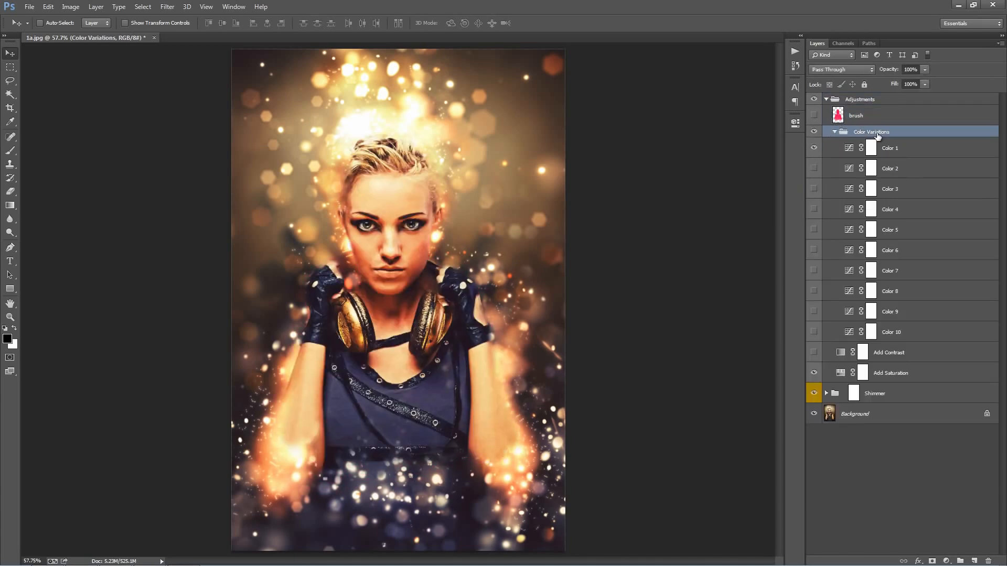
pyautogui.click(907, 154)
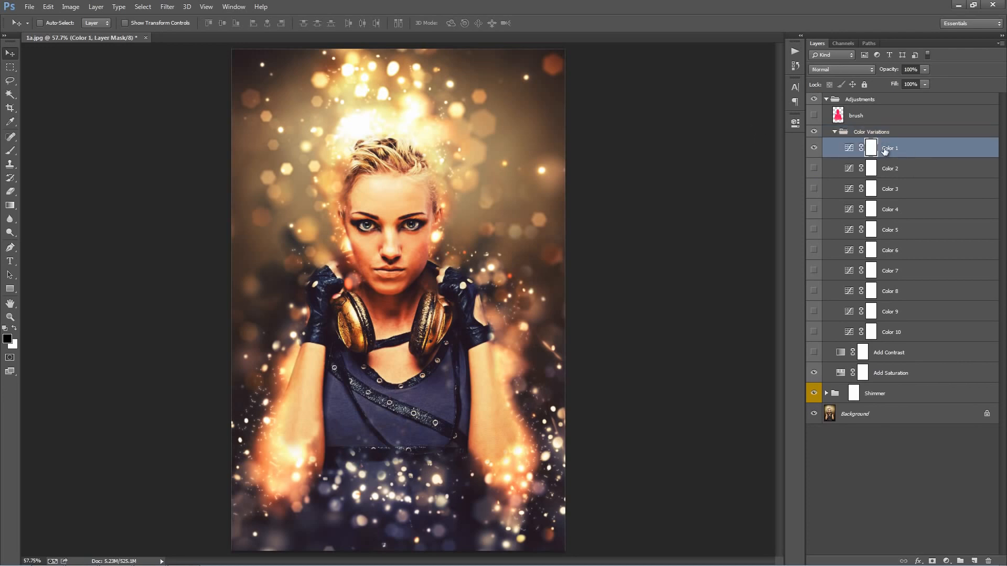
pyautogui.click(815, 149)
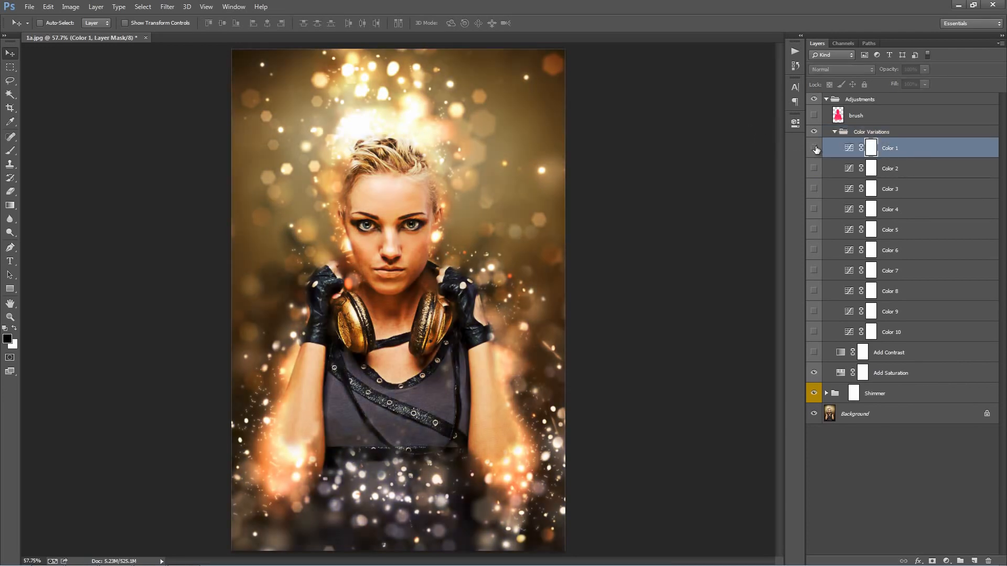
pyautogui.click(814, 148)
pyautogui.click(815, 148)
pyautogui.click(815, 149)
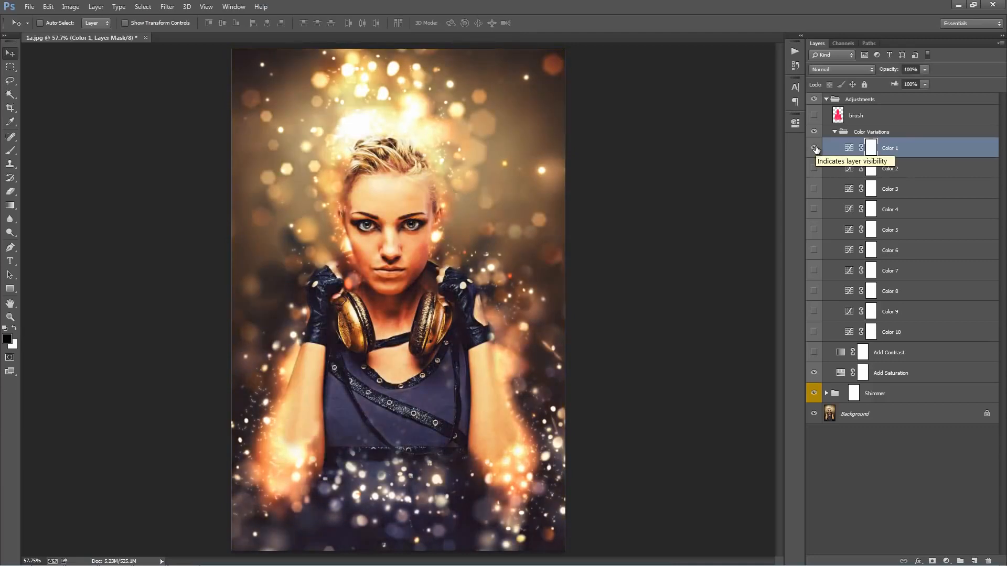
# Step: Hide Color 1, preview Color 2 through Color 5 one at a time, and restore Color 1 as the only visible variation
pyautogui.click(814, 148)
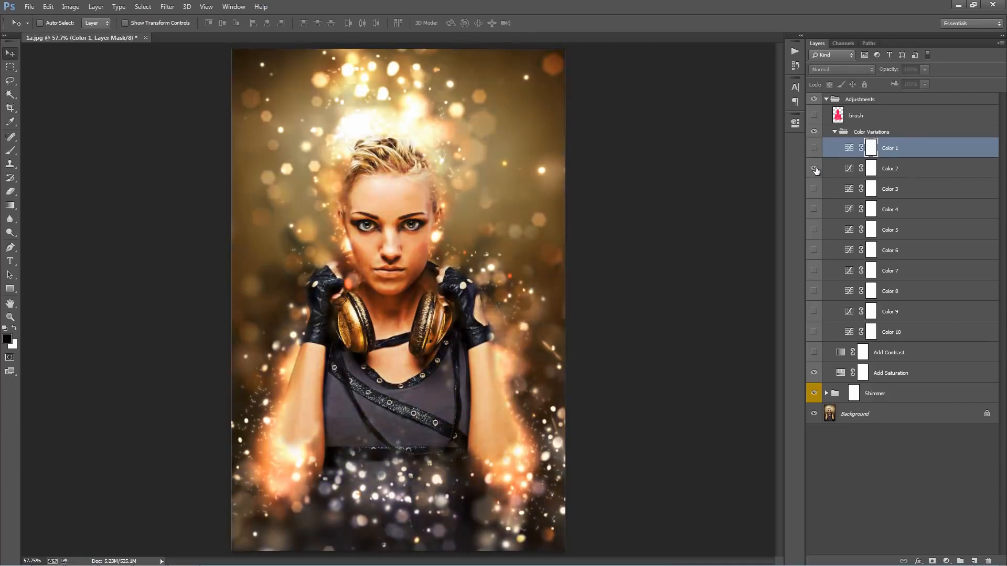
pyautogui.click(815, 189)
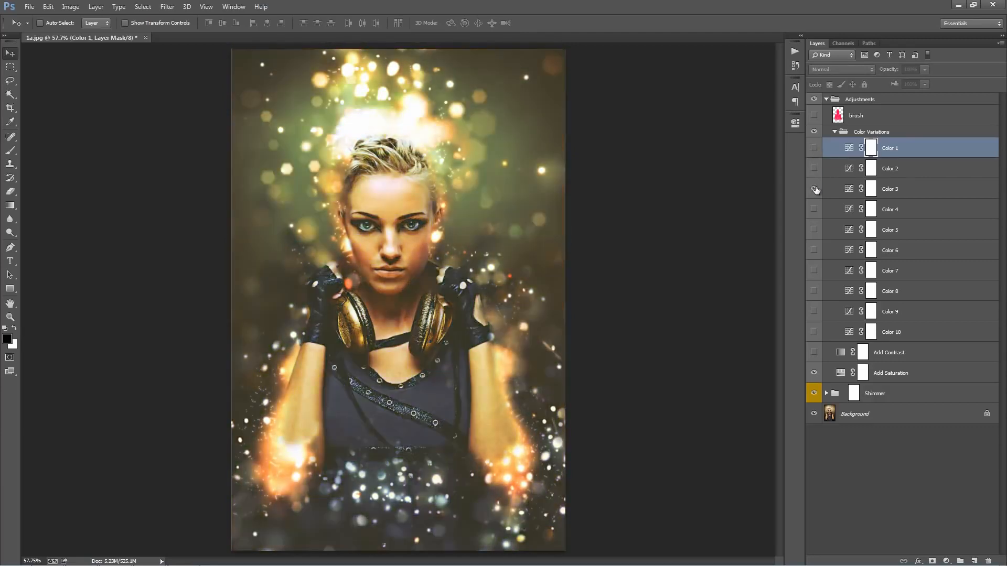
pyautogui.click(814, 189)
pyautogui.click(814, 209)
pyautogui.click(814, 210)
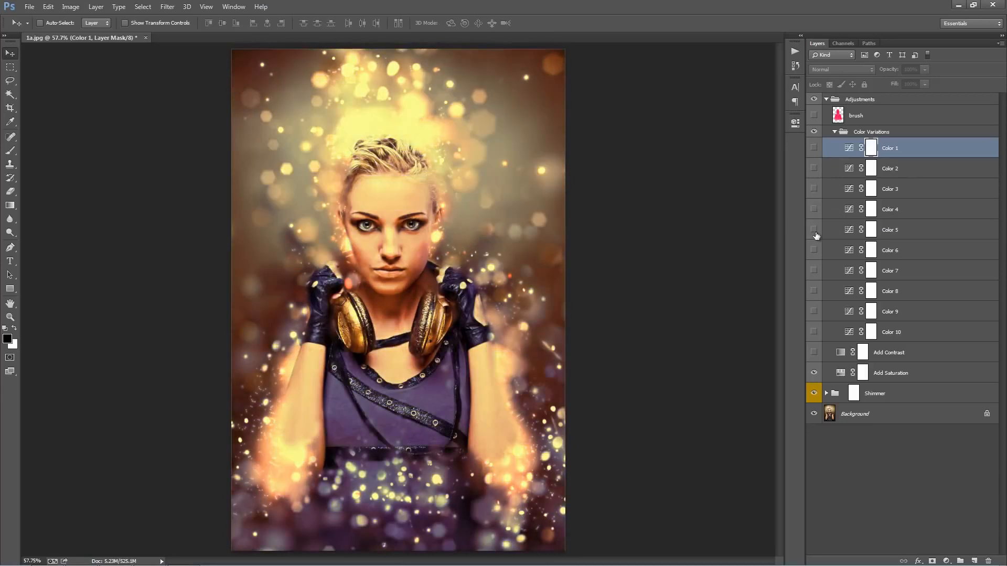
pyautogui.click(815, 229)
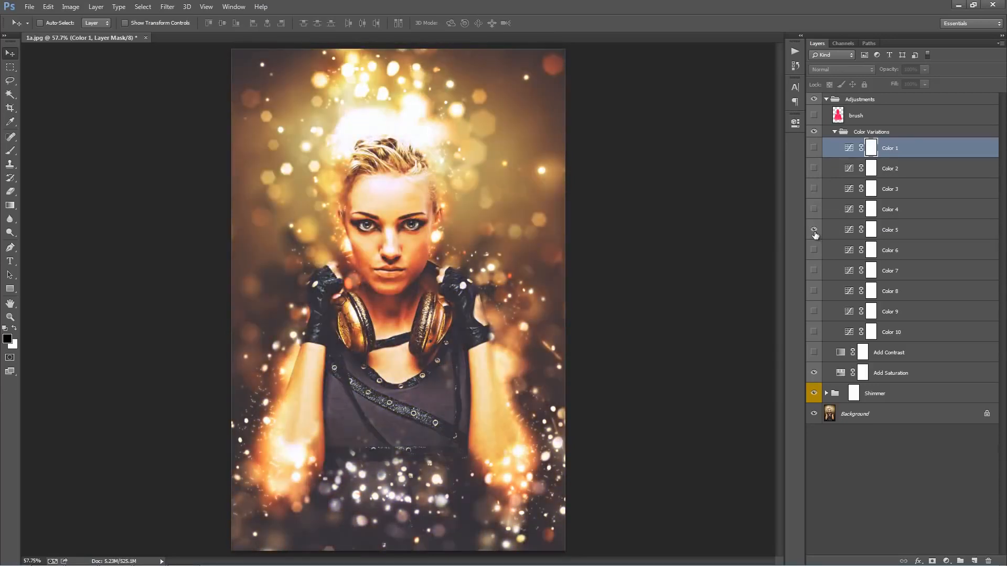
pyautogui.click(814, 231)
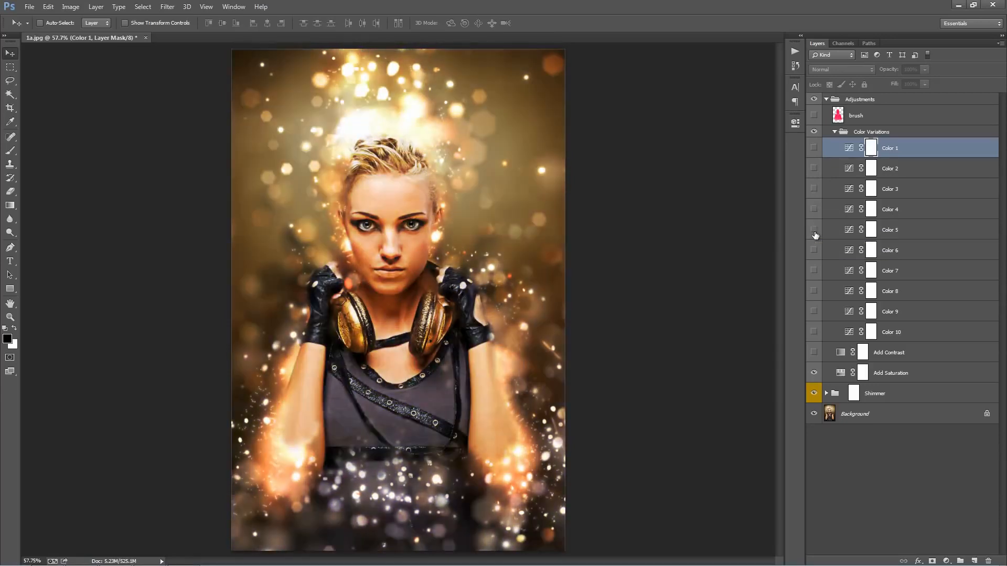
pyautogui.click(815, 149)
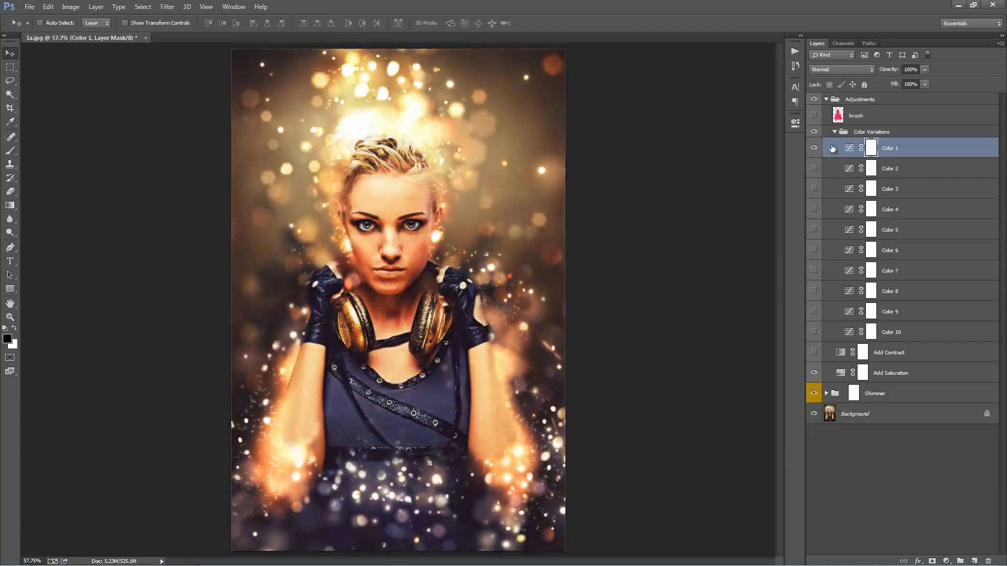
# Step: Set the Color 1 layer's opacity to 55% and briefly toggle Color 2 and Color 3 to preview them combined with it
pyautogui.click(849, 148)
pyautogui.moveTo(890, 71); pyautogui.dragTo(142, 82)
pyautogui.click(814, 168)
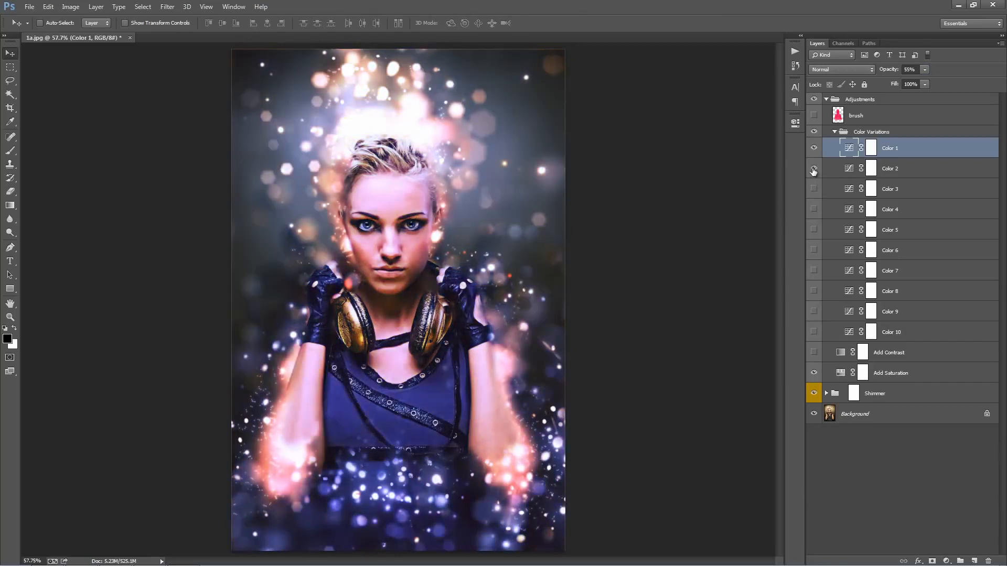
pyautogui.click(813, 171)
pyautogui.click(814, 169)
pyautogui.click(815, 189)
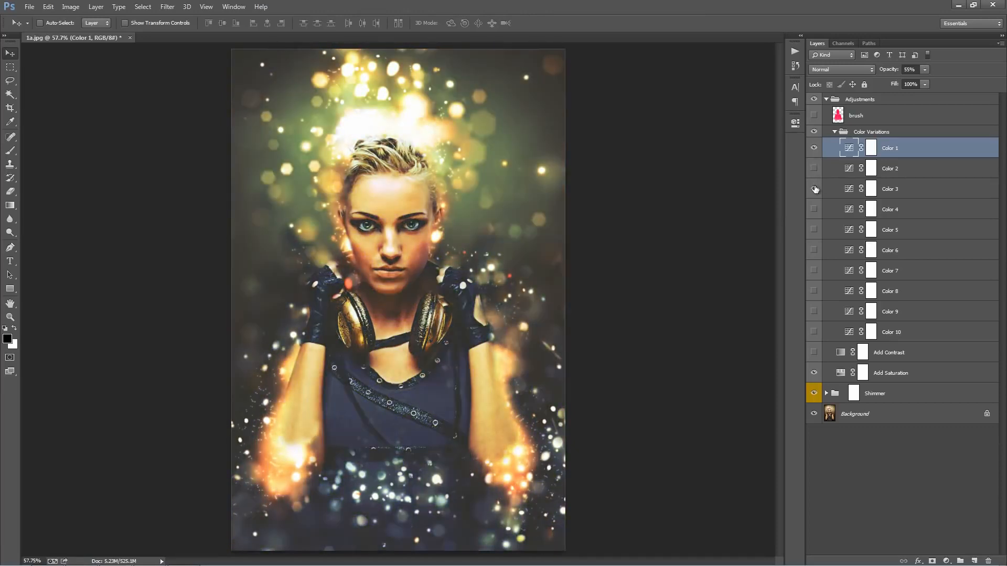
pyautogui.click(814, 189)
# Step: Show the Color 4 layer and set its opacity to 44%
pyautogui.click(815, 209)
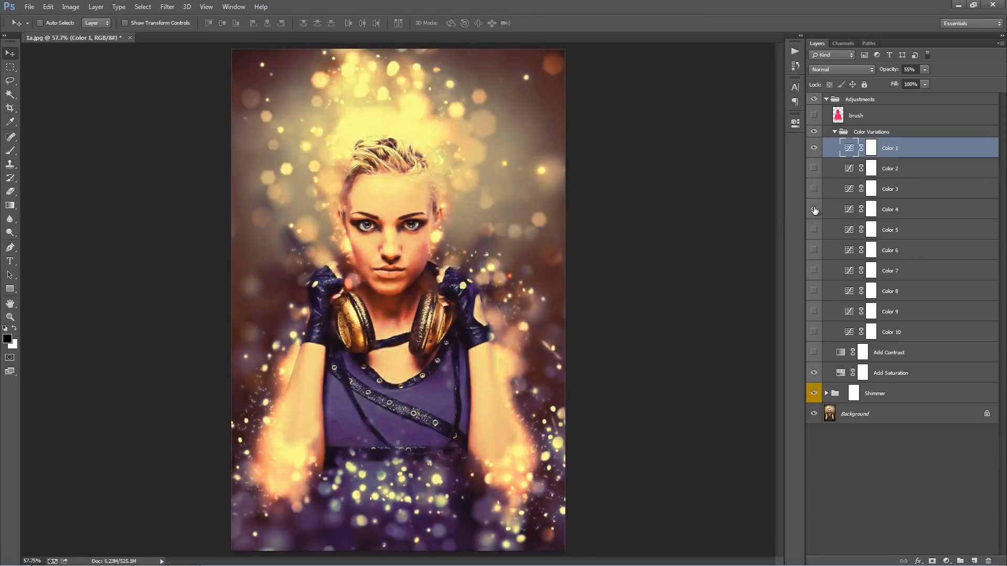
pyautogui.click(871, 210)
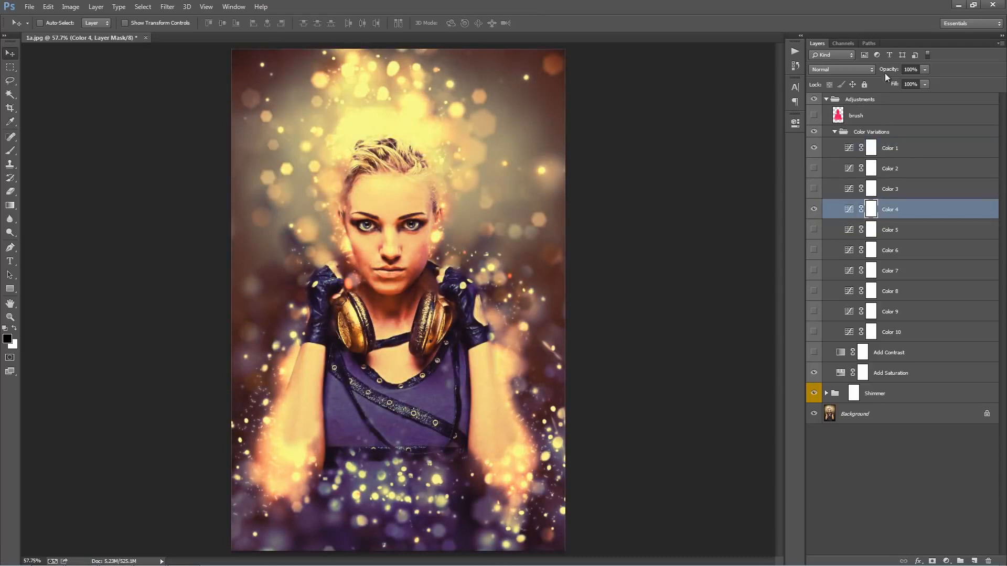
pyautogui.moveTo(888, 70); pyautogui.dragTo(223, 86)
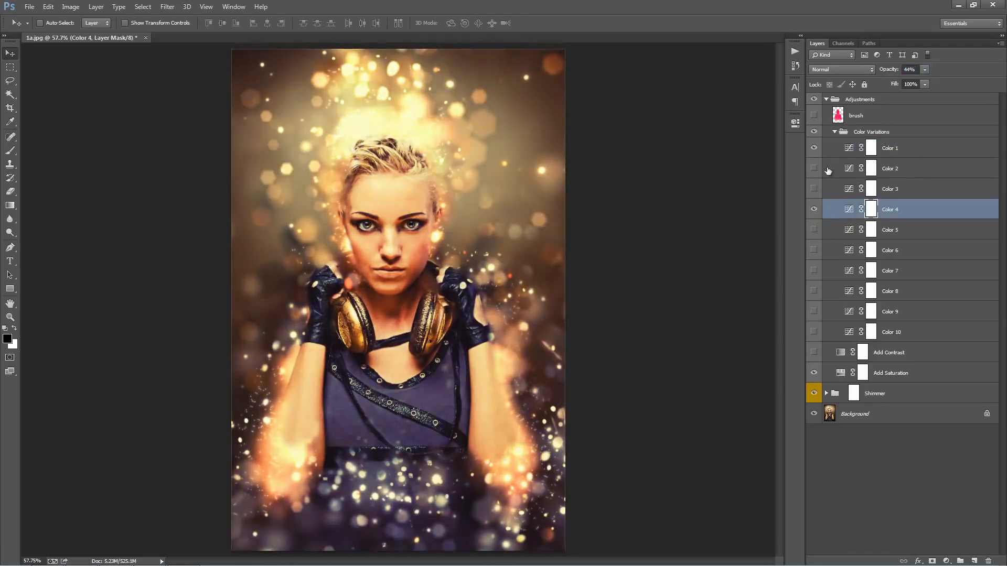
# Step: Show the Color 2 layer and set its opacity to 21%
pyautogui.click(814, 168)
pyautogui.click(930, 173)
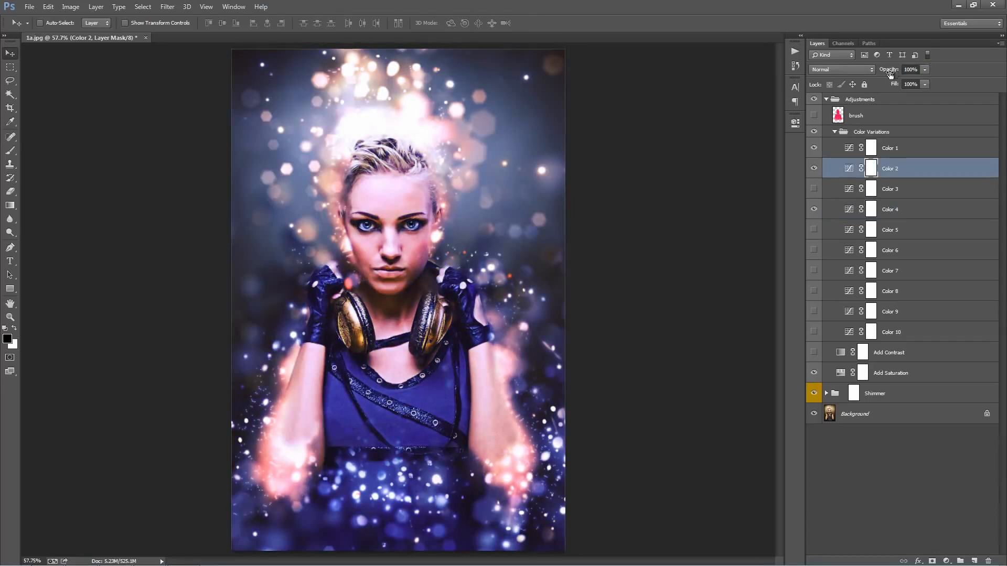
pyautogui.moveTo(889, 74); pyautogui.dragTo(149, 92)
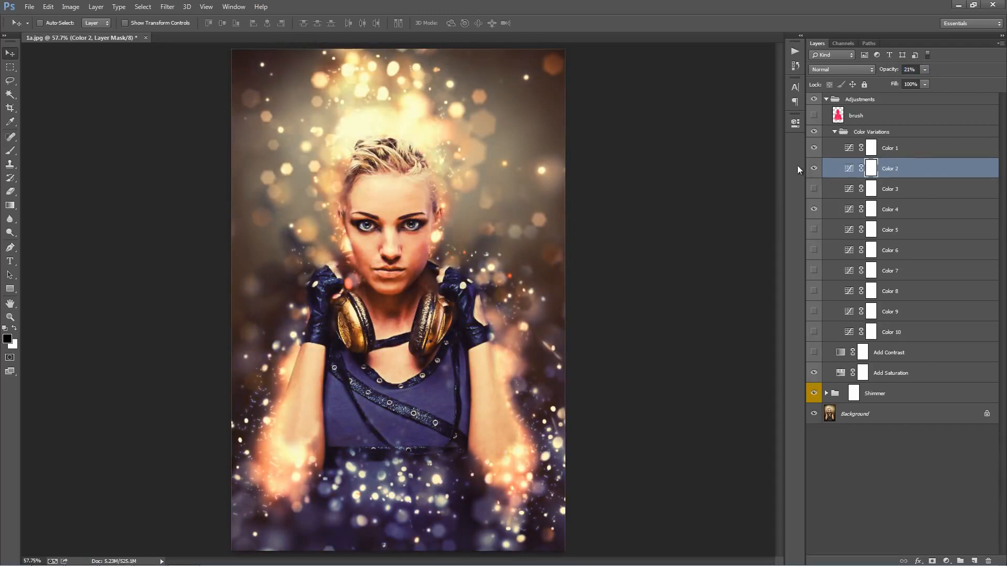
# Step: Hide the Color 2 and Color 4 layers and collapse the Color Variations group
pyautogui.click(814, 168)
pyautogui.click(815, 210)
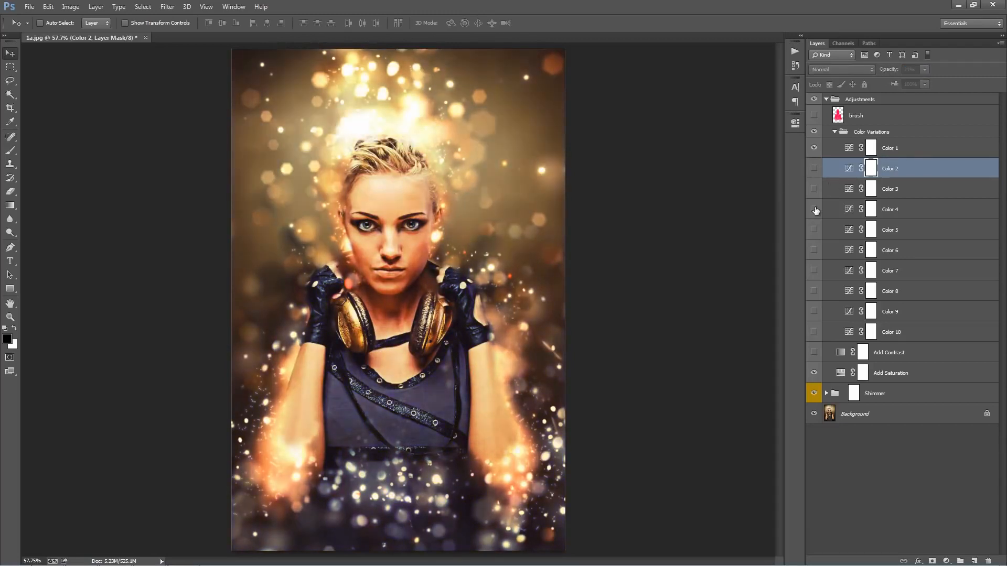
pyautogui.click(834, 131)
# Step: Show the Add Contrast layer and set its opacity to 24%
pyautogui.click(914, 147)
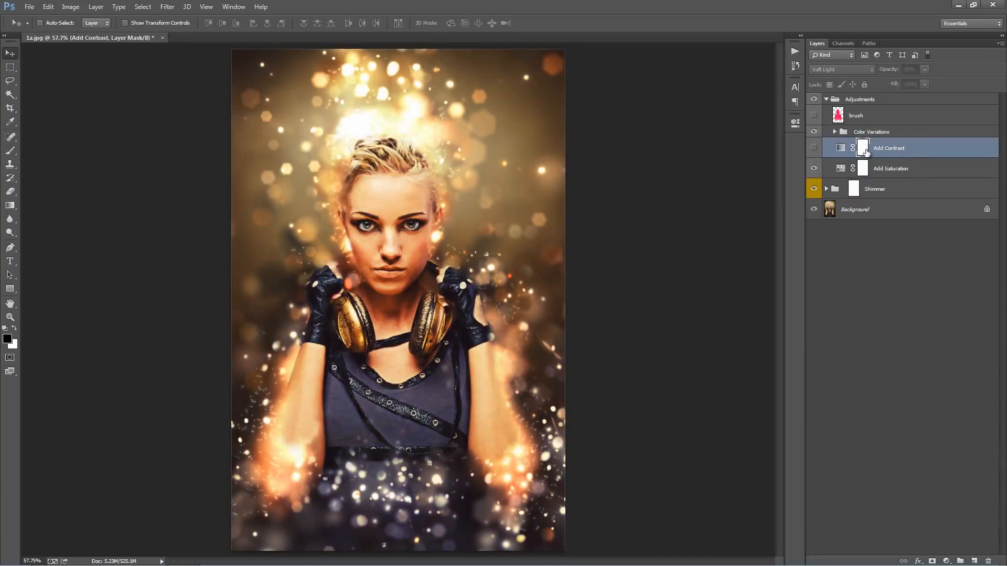
pyautogui.click(814, 150)
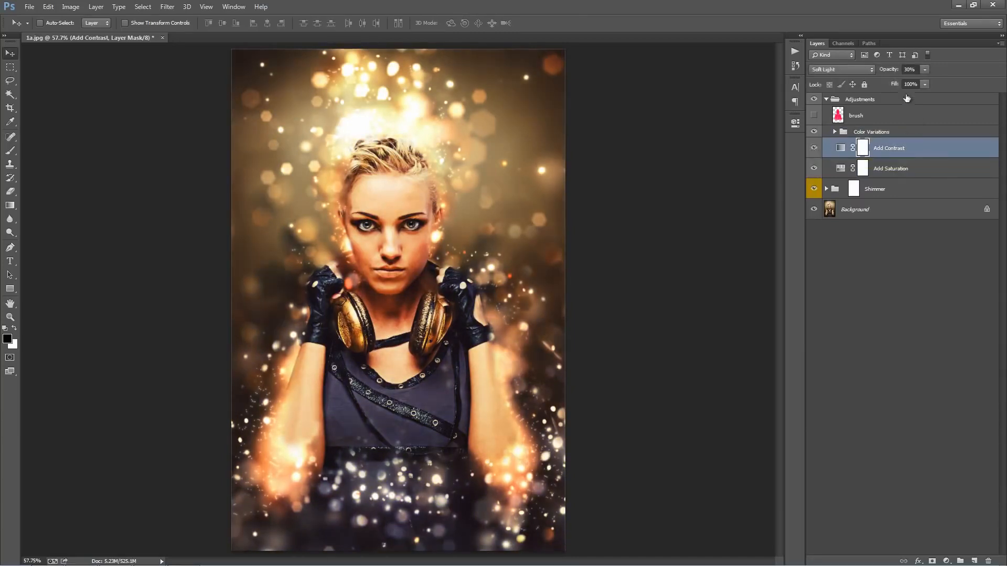
pyautogui.moveTo(886, 70); pyautogui.dragTo(390, 84)
# Step: Open the Add Saturation layer's Hue/Saturation settings and lower the Master saturation to -2
pyautogui.click(901, 170)
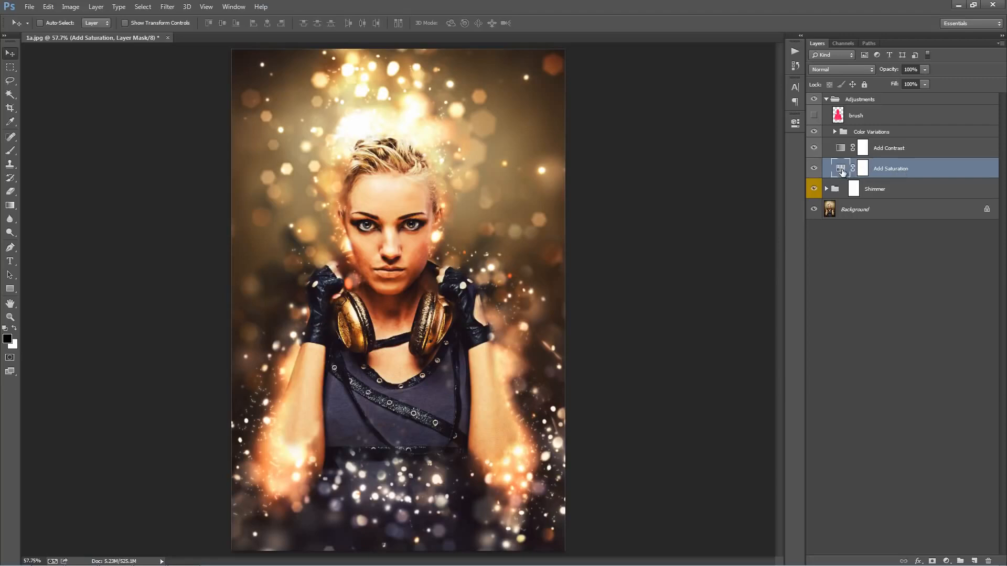
pyautogui.doubleClick(840, 171)
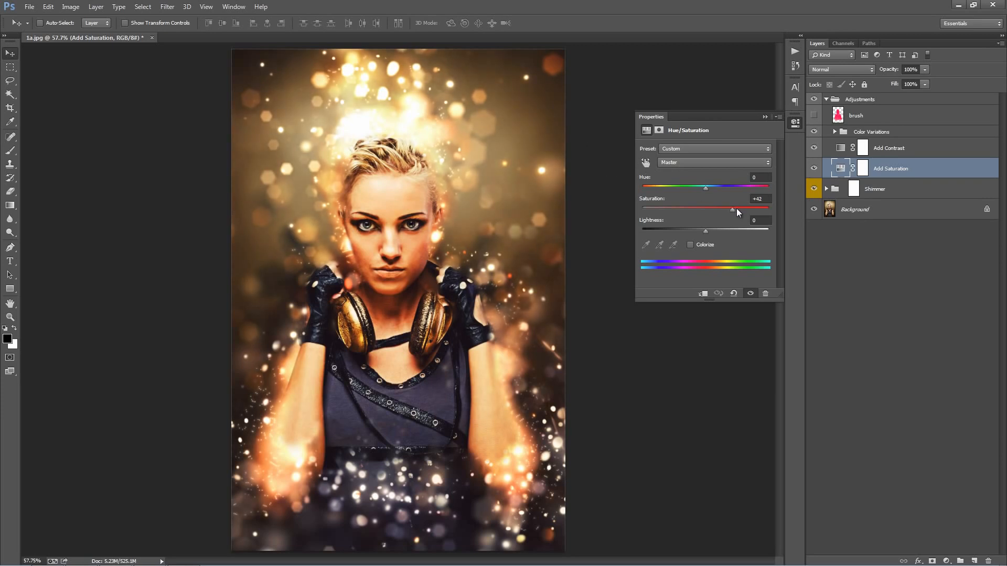
pyautogui.moveTo(737, 209); pyautogui.dragTo(730, 207)
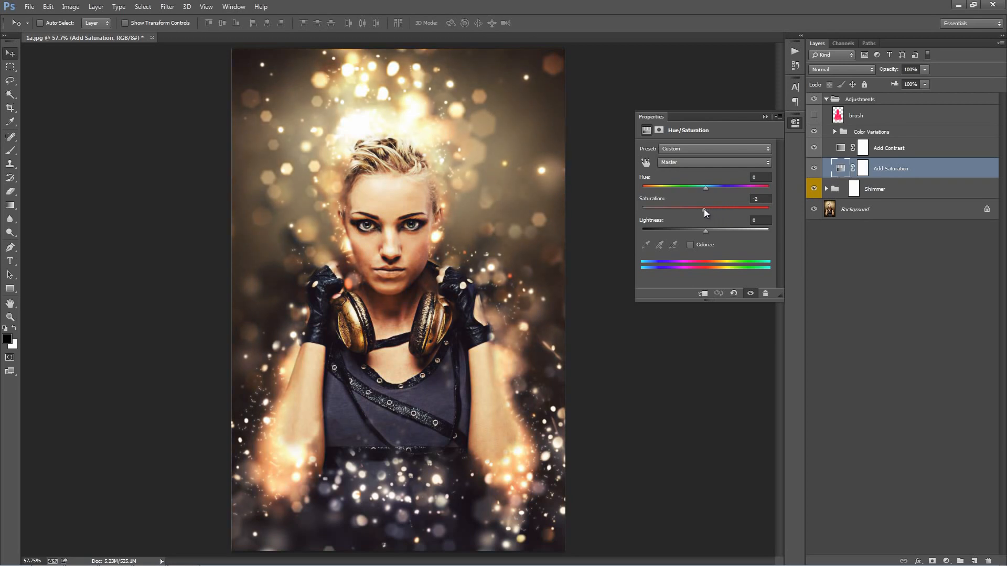
# Step: Switch the Hue/Saturation adjustment to the Yellows range and adjust its saturation
pyautogui.click(674, 163)
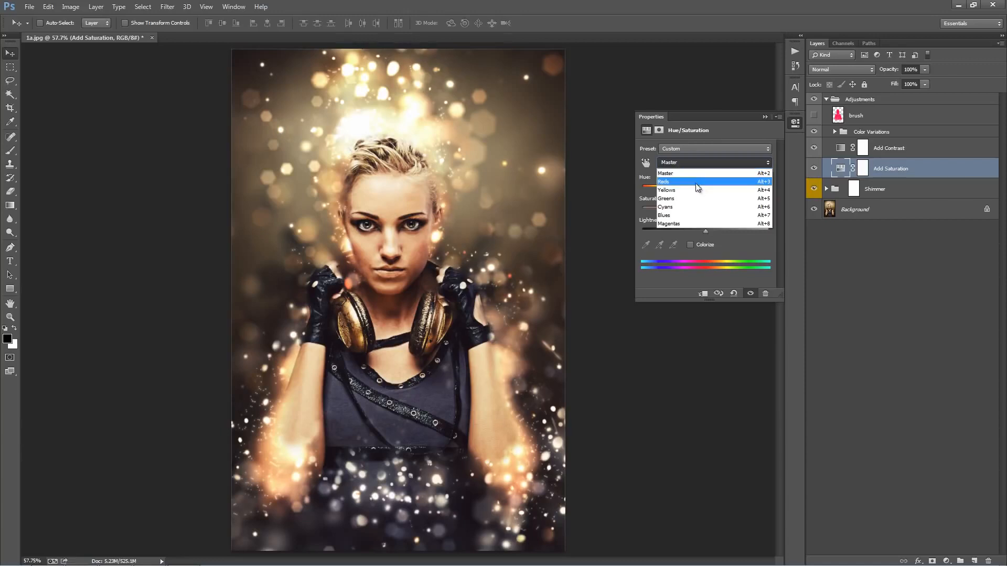
pyautogui.click(699, 190)
pyautogui.moveTo(727, 209)
pyautogui.mouseDown()
pyautogui.moveTo(756, 207)
pyautogui.moveTo(710, 203)
pyautogui.mouseUp()
# Step: Return to the Master range, set its saturation to +37, close the adjustment settings and select the Add Contrast layer
pyautogui.click(691, 161)
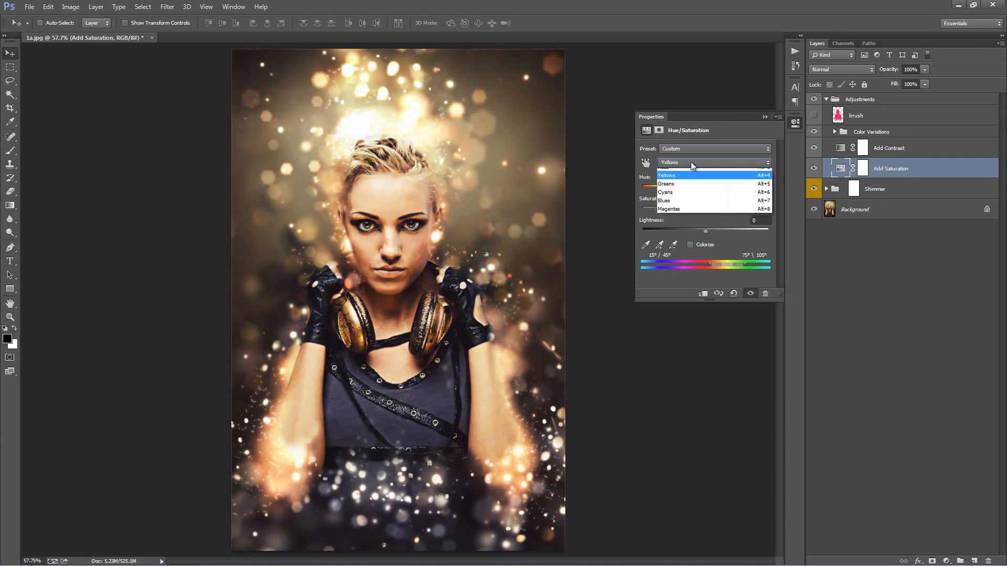
pyautogui.click(684, 173)
pyautogui.moveTo(704, 207); pyautogui.dragTo(735, 215)
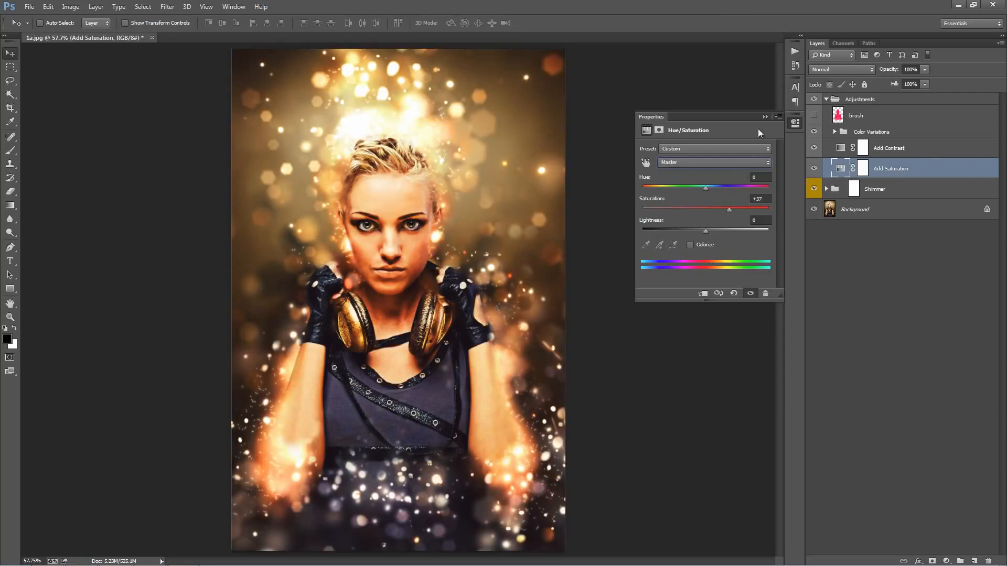
pyautogui.click(765, 117)
pyautogui.click(924, 143)
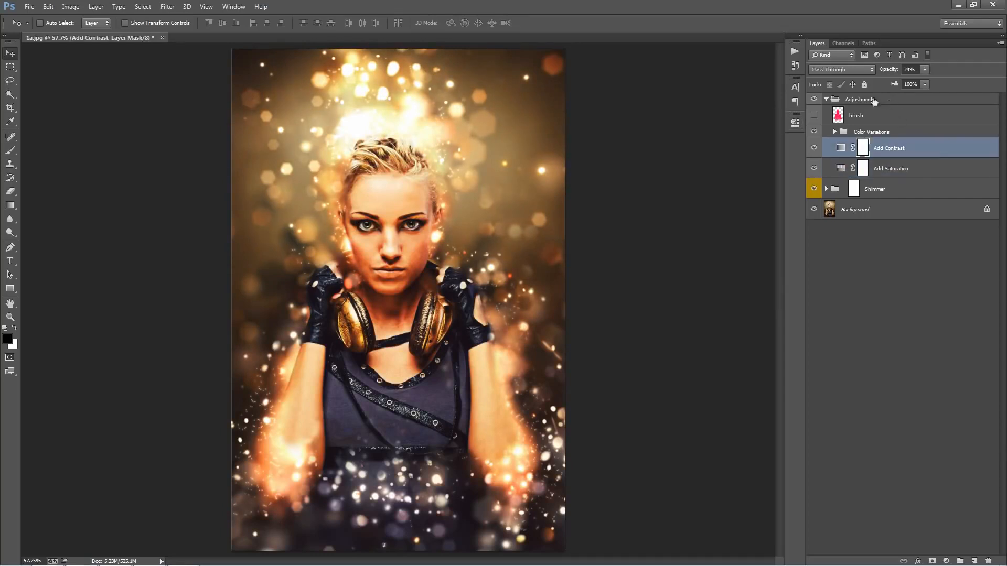
# Step: Collapse the Adjustments group and select the Shimmer group
pyautogui.click(832, 100)
pyautogui.click(826, 100)
pyautogui.click(936, 120)
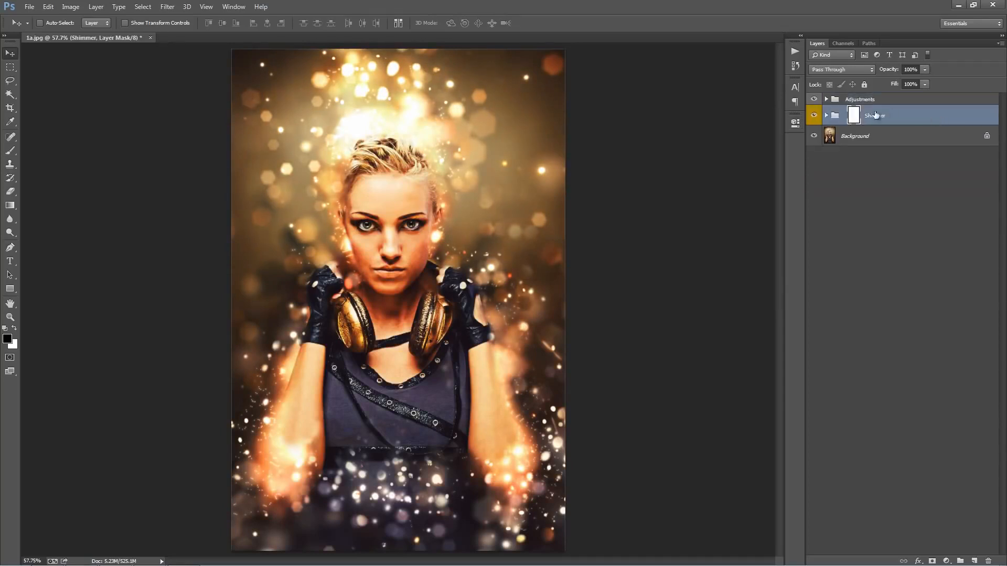
# Step: Toggle the Shimmer group's visibility to compare the portrait with and without the effect
pyautogui.click(815, 115)
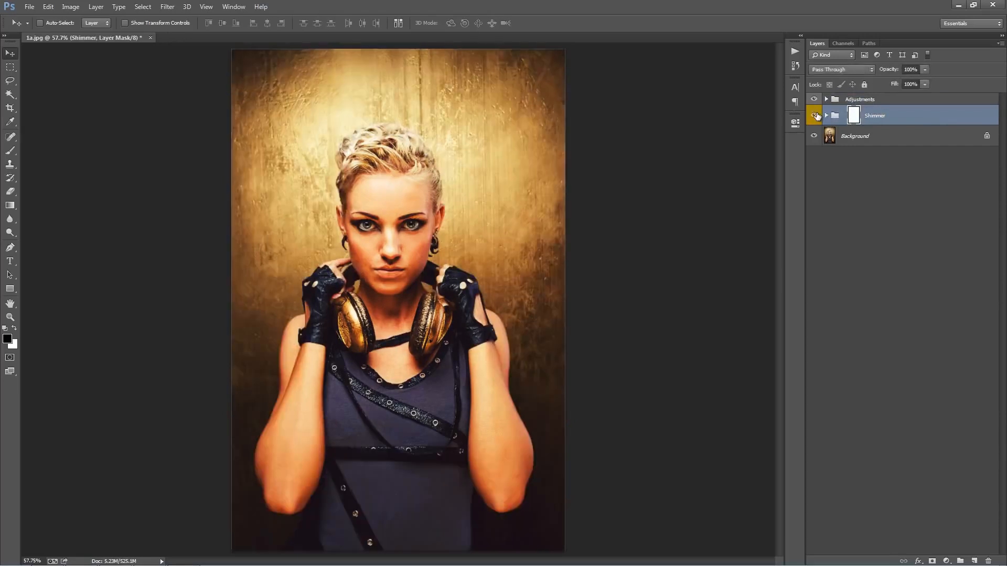
pyautogui.click(814, 116)
pyautogui.click(815, 115)
pyautogui.click(815, 115)
pyautogui.click(816, 115)
pyautogui.click(816, 116)
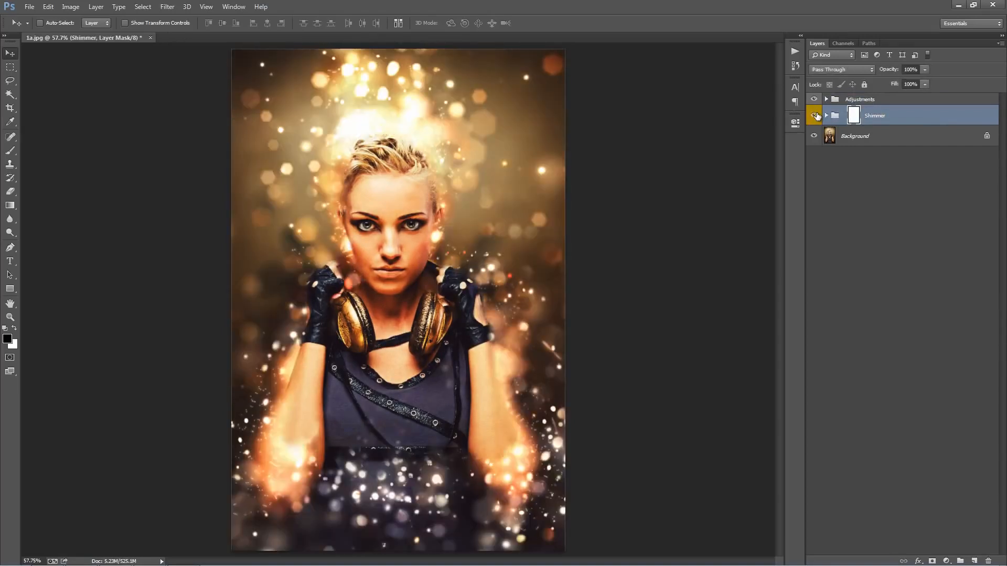
# Step: Target the Shimmer group's layer mask and activate the Brush tool for painting on it
pyautogui.click(911, 136)
pyautogui.click(864, 122)
pyautogui.click(835, 118)
pyautogui.click(854, 118)
pyautogui.hotkey('ctrl', '+')
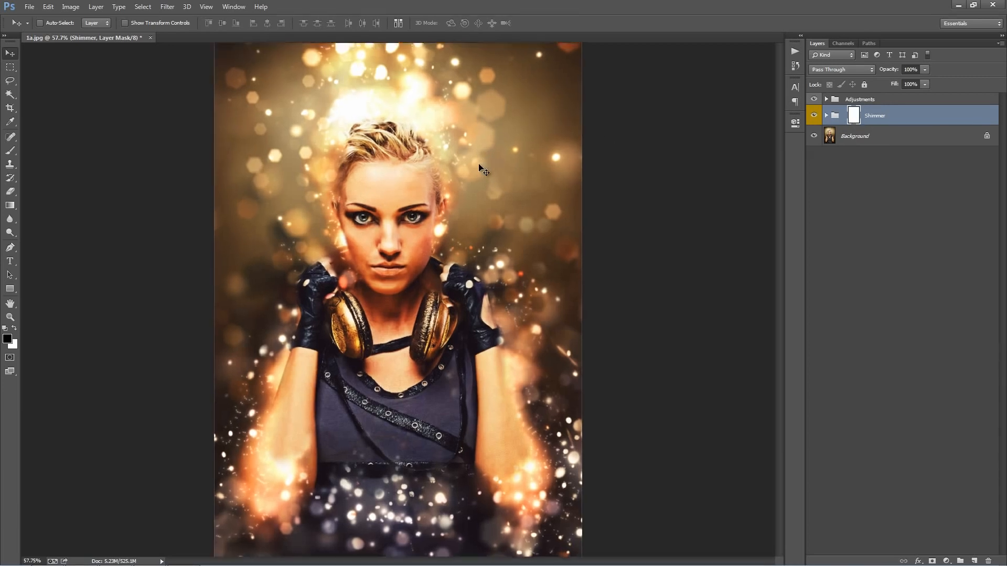
pyautogui.moveTo(484, 171); pyautogui.dragTo(460, 145)
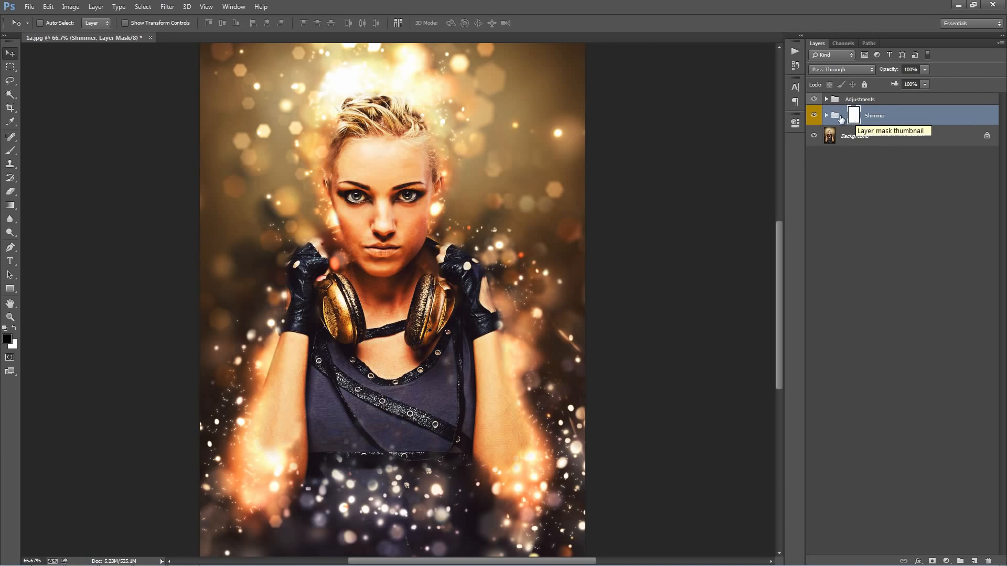
pyautogui.press('b')
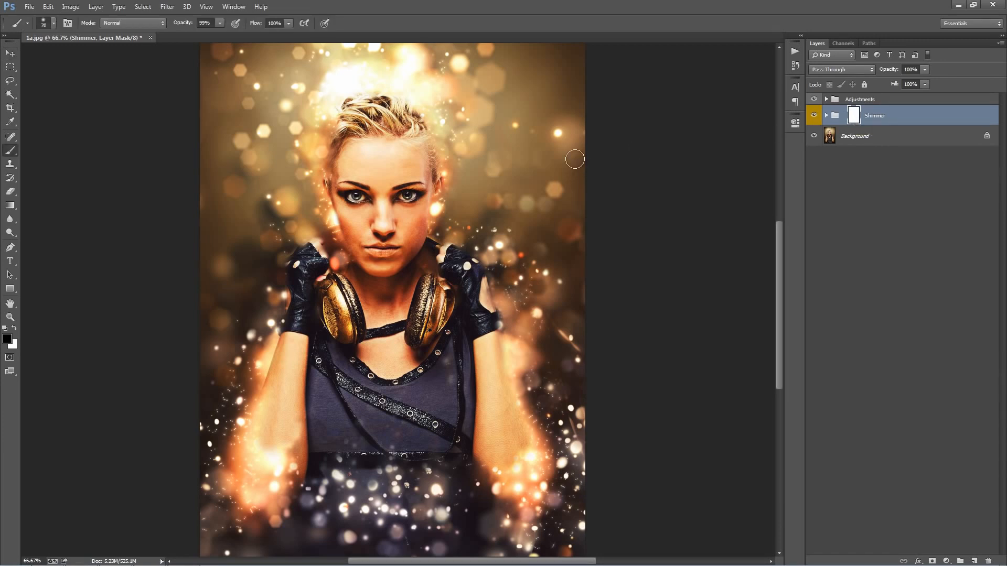
# Step: Enlarge the brush to 200 px and paint black on the Shimmer mask across the head and surrounding background
pyautogui.press(']')
pyautogui.press(']')
pyautogui.press(']')
pyautogui.press(']')
pyautogui.press(']')
pyautogui.press(']')
pyautogui.press(']')
pyautogui.moveTo(443, 164); pyautogui.dragTo(442, 165)
pyautogui.scroll(2, 442, 165)
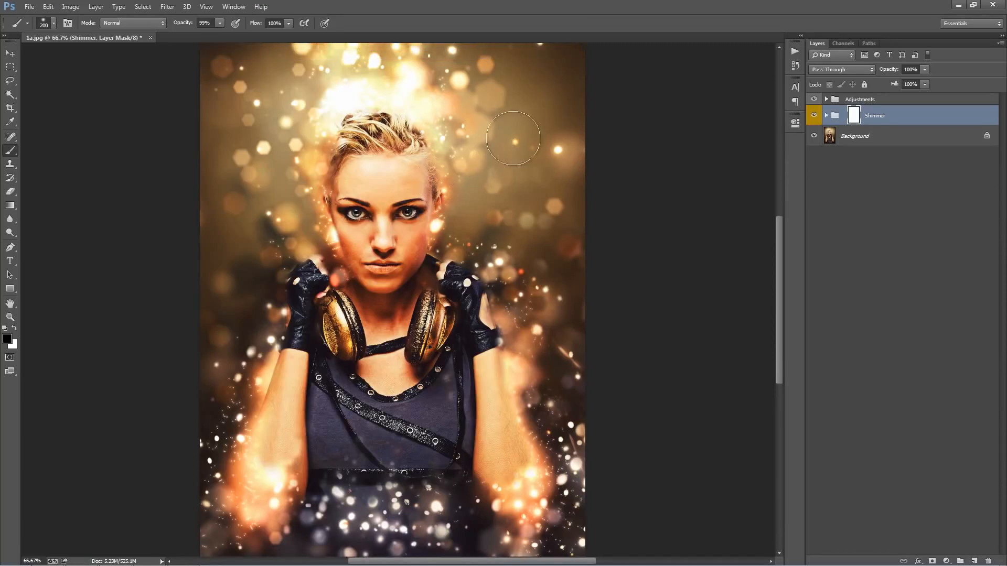
pyautogui.moveTo(519, 137)
pyautogui.mouseDown()
pyautogui.moveTo(381, 207)
pyautogui.moveTo(336, 261)
pyautogui.moveTo(571, 291)
pyautogui.moveTo(288, 325)
pyautogui.moveTo(458, 321)
pyautogui.mouseUp()
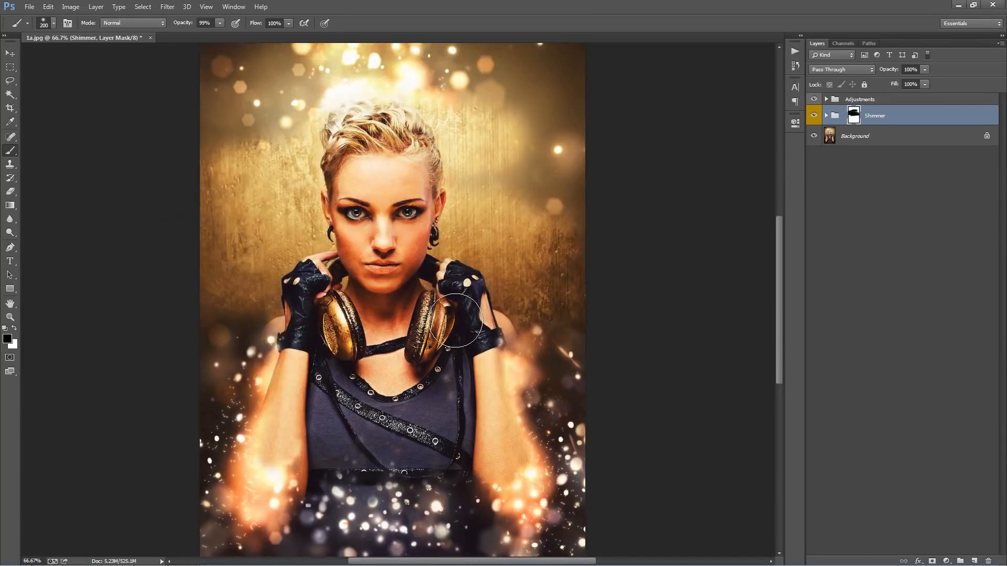
# Step: Compare the image with the Shimmer group hidden and undo the large black stroke on its mask
pyautogui.click(815, 116)
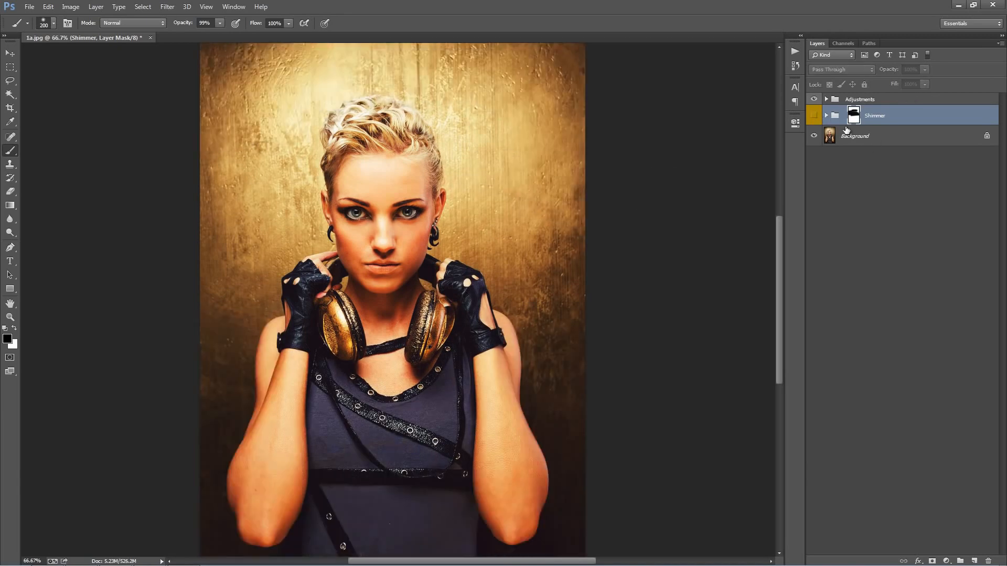
pyautogui.click(815, 117)
pyautogui.hotkey('ctrl', 'z')
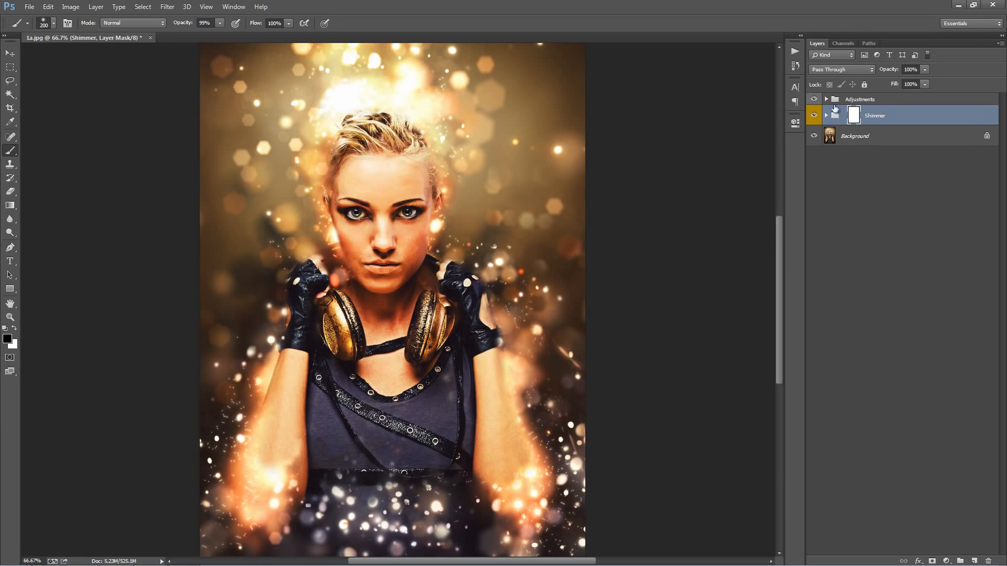
# Step: Reduce the brush to 40 px and paint black on the Shimmer mask along the hair edges and over the ear
pyautogui.moveTo(416, 162)
pyautogui.mouseDown()
pyautogui.moveTo(409, 142)
pyautogui.moveTo(349, 129)
pyautogui.mouseUp()
pyautogui.press('[')
pyautogui.press('[')
pyautogui.press('[')
pyautogui.press('[')
pyautogui.press('[')
pyautogui.press('[')
pyautogui.press('[')
pyautogui.press('[')
pyautogui.press('[')
pyautogui.press('[')
pyautogui.moveTo(398, 121); pyautogui.dragTo(420, 138)
pyautogui.press('[')
pyautogui.moveTo(433, 191); pyautogui.dragTo(420, 247)
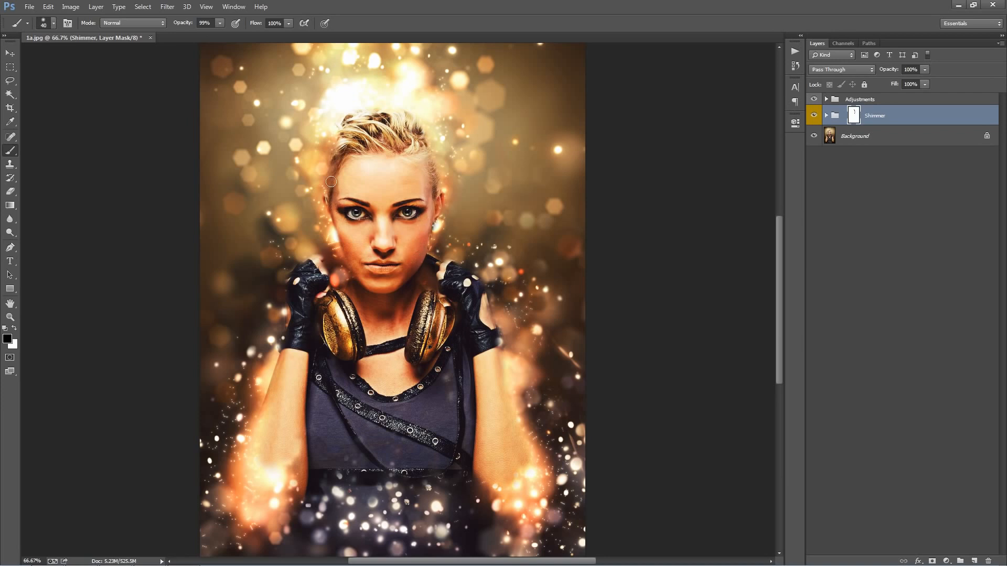
pyautogui.moveTo(333, 178); pyautogui.dragTo(331, 173)
# Step: Enlarge the brush to 60 px, mask the Shimmer effect off the fingers beside the jaw, and return to the Move tool
pyautogui.press(']')
pyautogui.press(']')
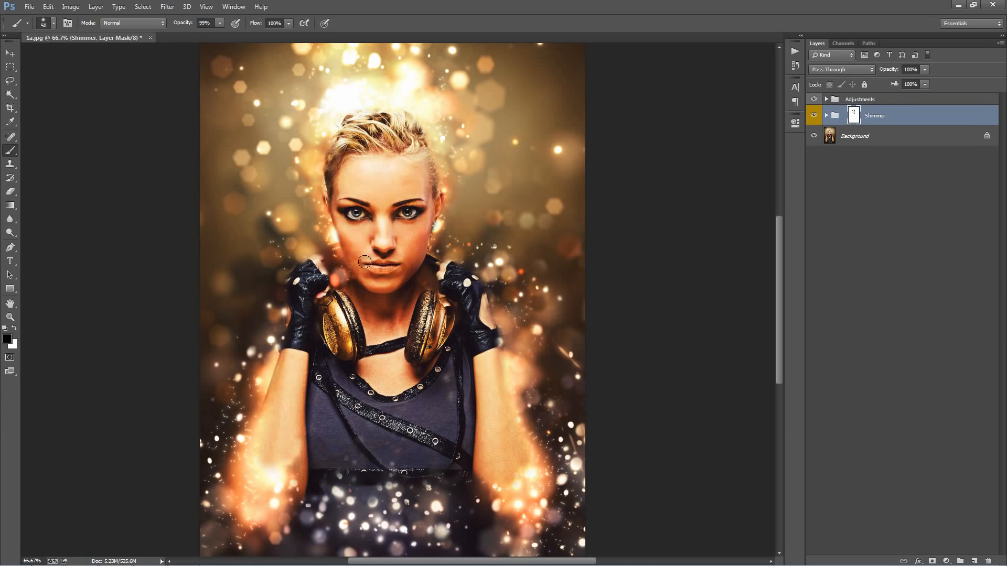
pyautogui.moveTo(341, 276)
pyautogui.mouseDown()
pyautogui.moveTo(323, 290)
pyautogui.moveTo(335, 295)
pyautogui.mouseUp()
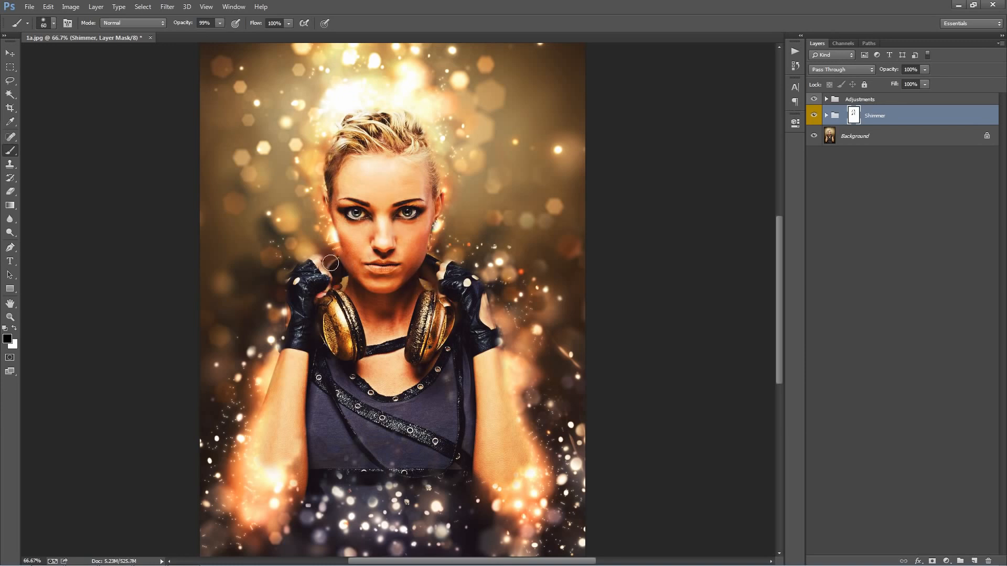
pyautogui.press('x')
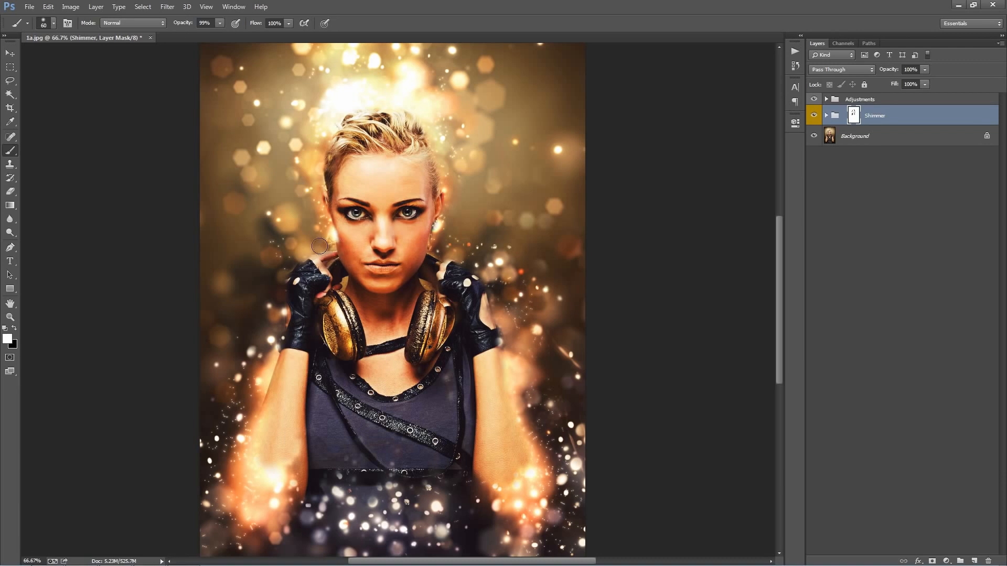
pyautogui.press('v')
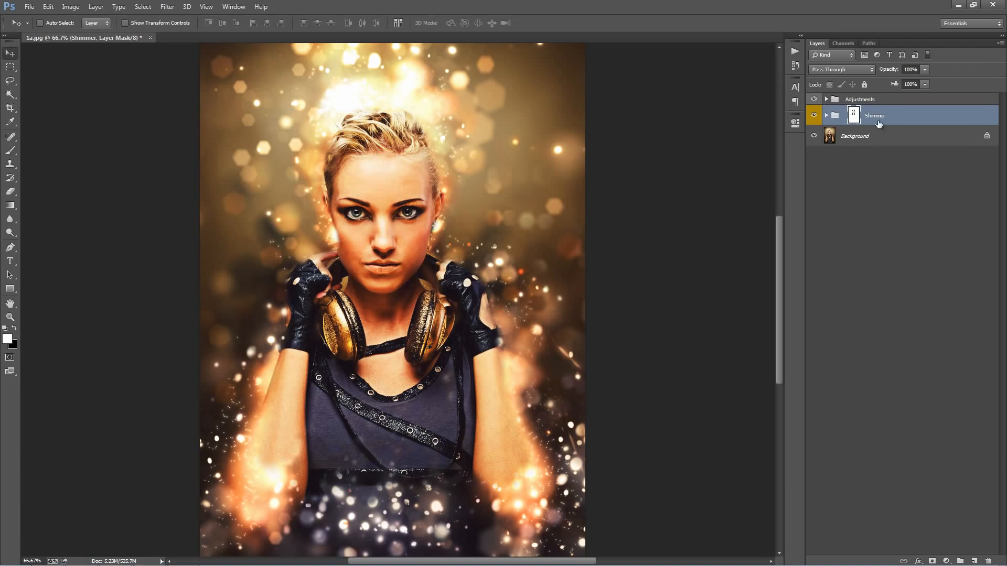
# Step: Expand the Shimmer group, select its Photo group and toggle that group's visibility with the whole image in view
pyautogui.click(827, 115)
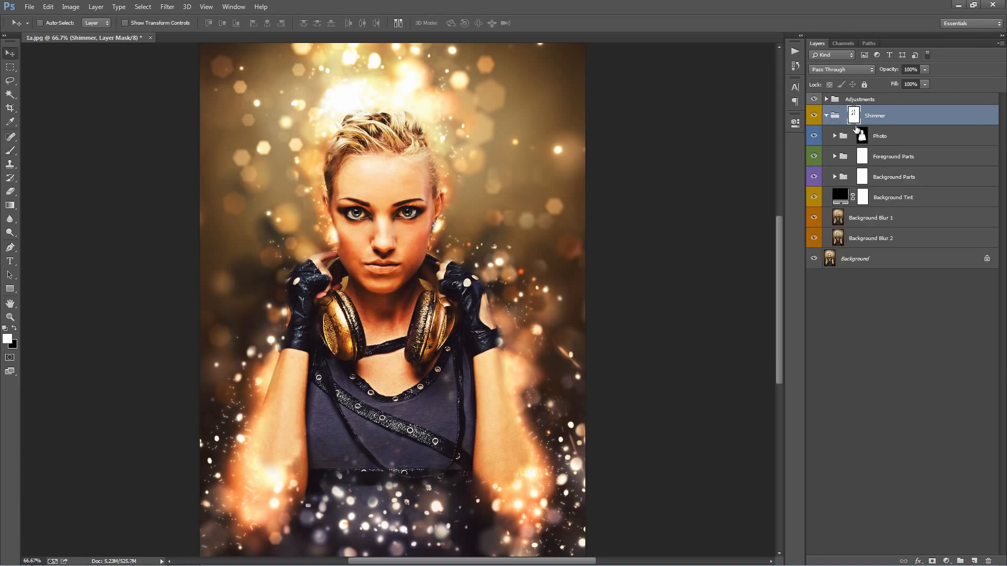
pyautogui.click(925, 140)
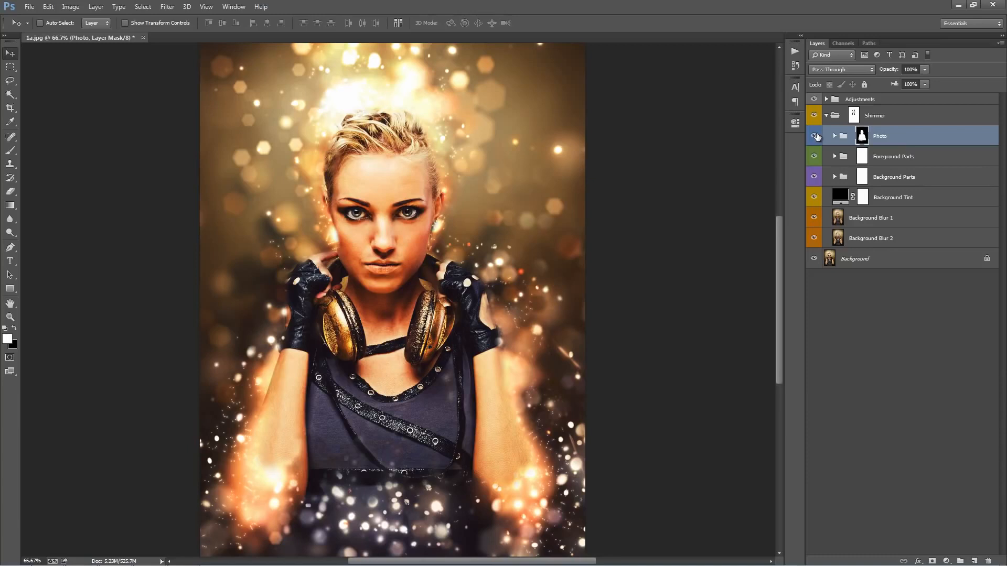
pyautogui.hotkey('ctrl', '0')
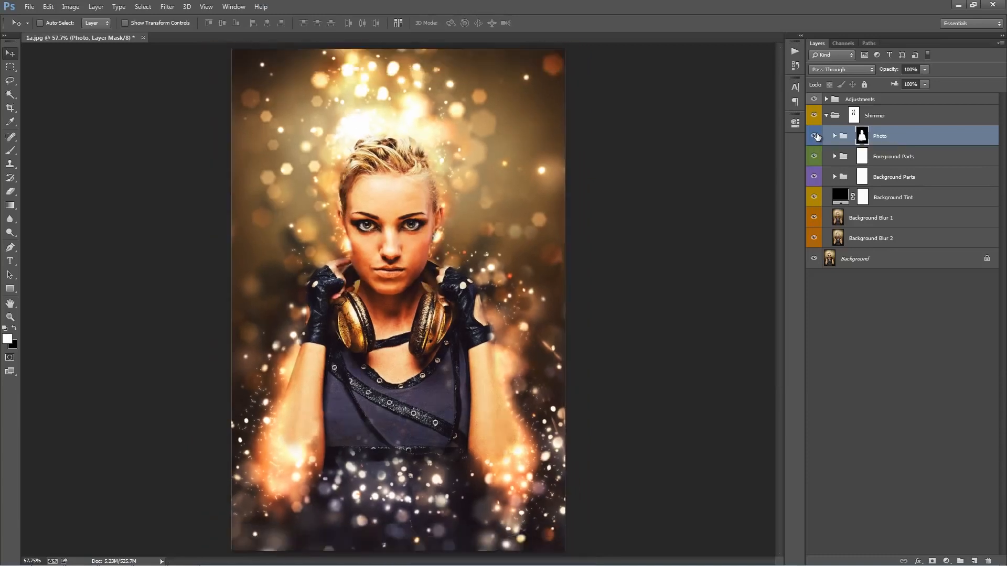
pyautogui.click(815, 136)
pyautogui.click(815, 136)
pyautogui.click(815, 136)
pyautogui.click(814, 136)
# Step: Expand the Adjustments group and briefly show the brush layer to compare it with the Photo group's mask
pyautogui.click(827, 99)
pyautogui.click(815, 116)
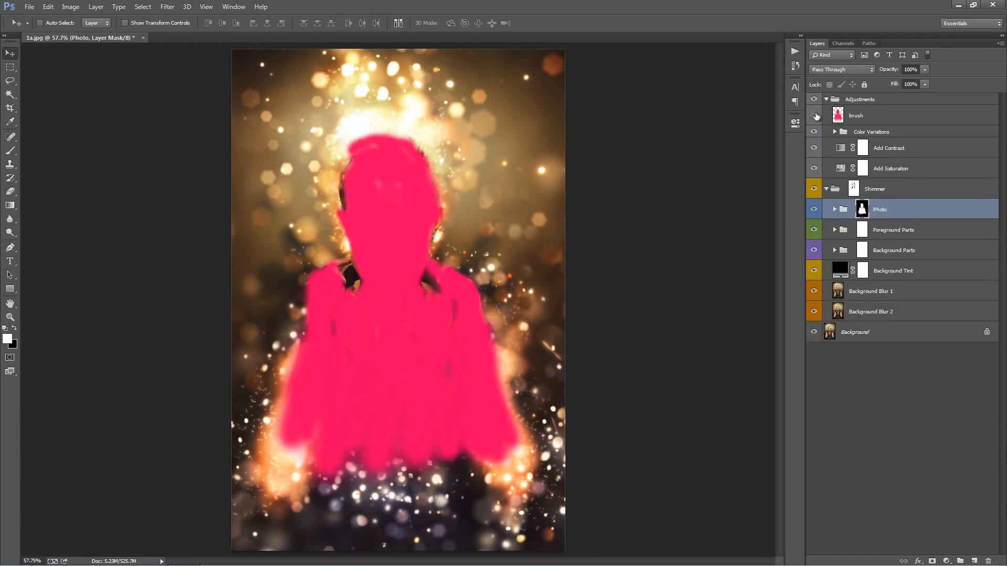
pyautogui.click(815, 115)
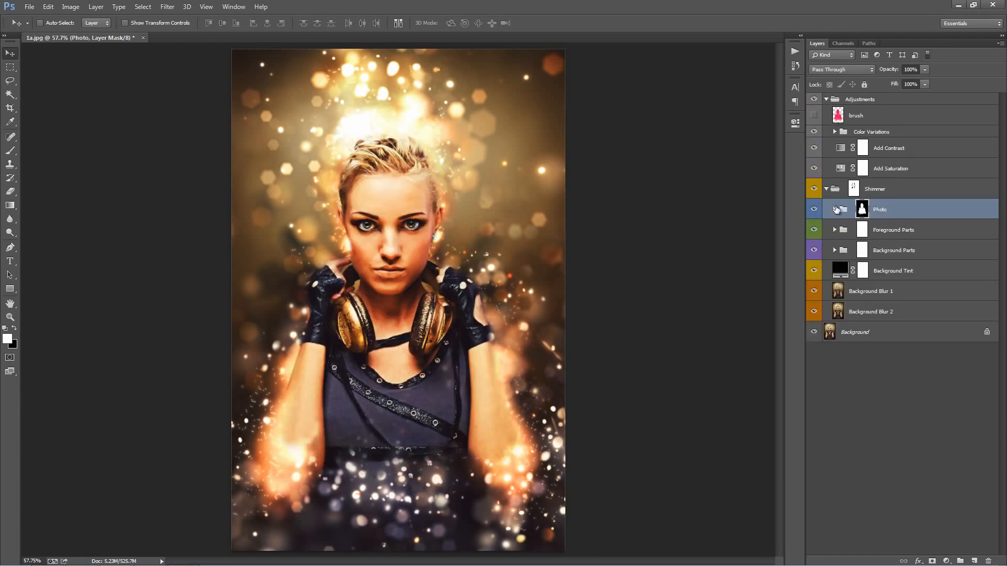
# Step: Expand the Photo group and toggle the visibility of the Your Photo layer
pyautogui.click(834, 209)
pyautogui.click(814, 250)
pyautogui.click(815, 250)
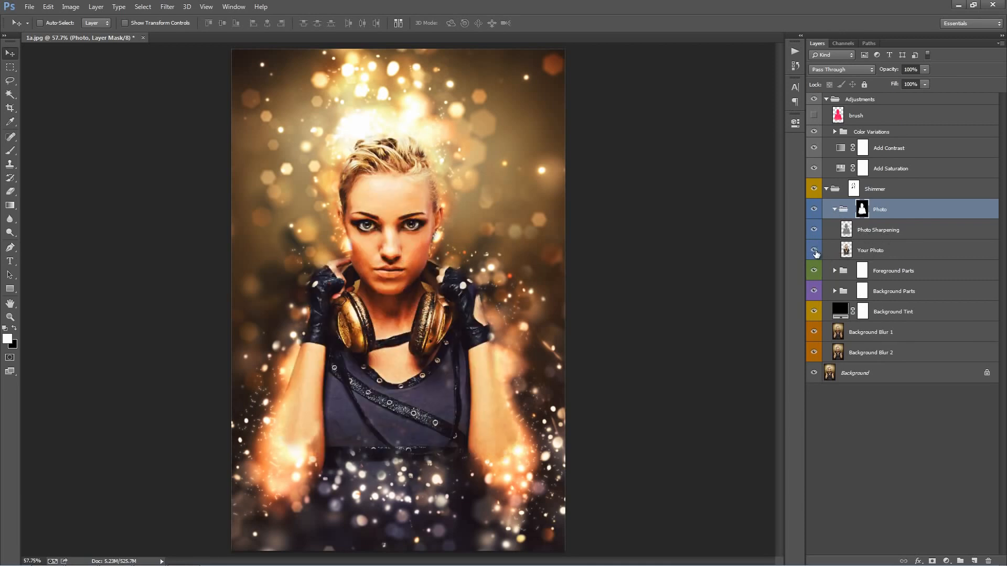
# Step: Toggle the Photo Sharpening layer's visibility to examine the sharpening effect, and collapse the Photo group
pyautogui.click(867, 230)
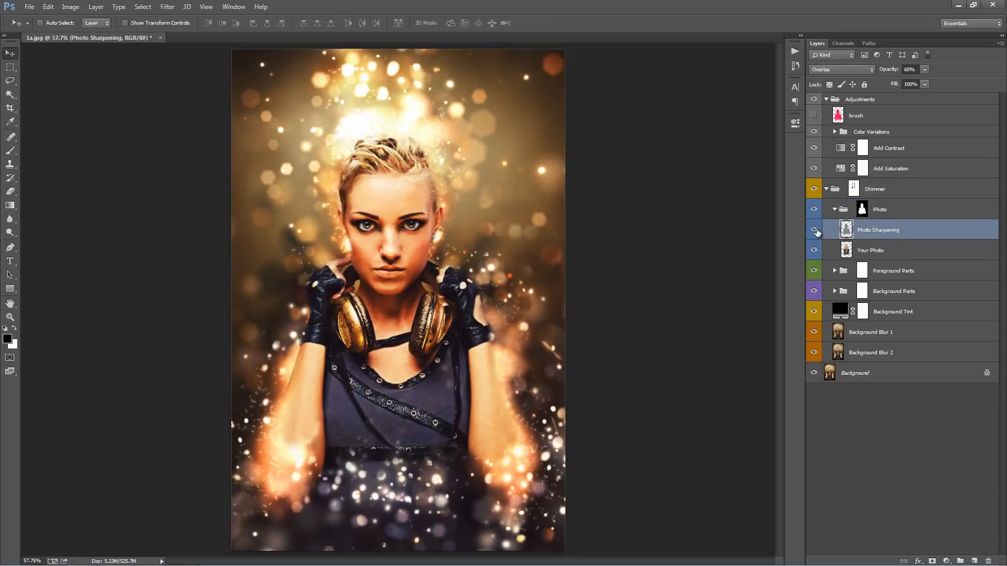
pyautogui.click(815, 230)
pyautogui.click(815, 230)
pyautogui.click(815, 230)
pyautogui.click(815, 230)
pyautogui.click(813, 232)
pyautogui.click(813, 233)
pyautogui.click(835, 210)
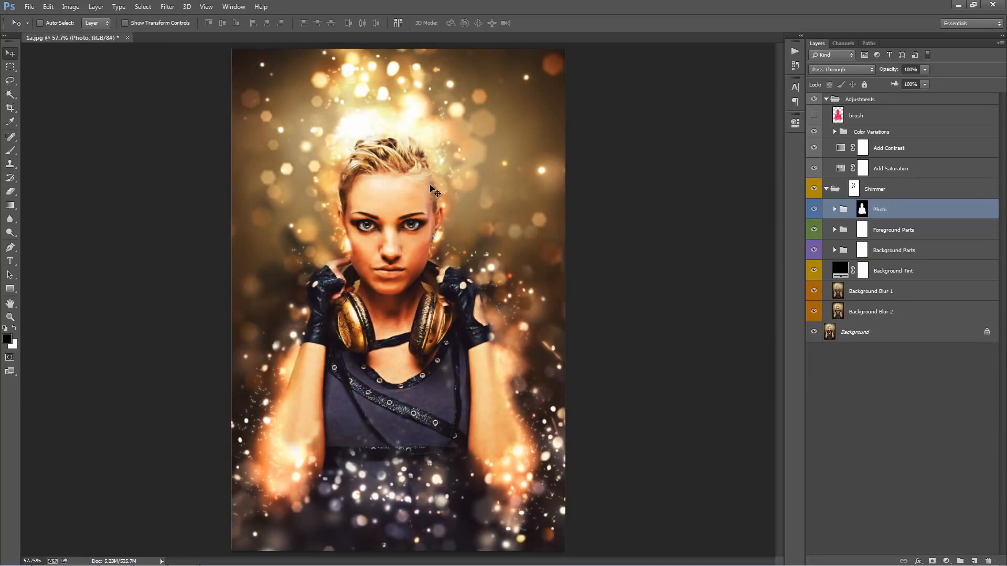
# Step: Toggle the Photo group's visibility to compare the portrait with and without the masked subject
pyautogui.click(813, 209)
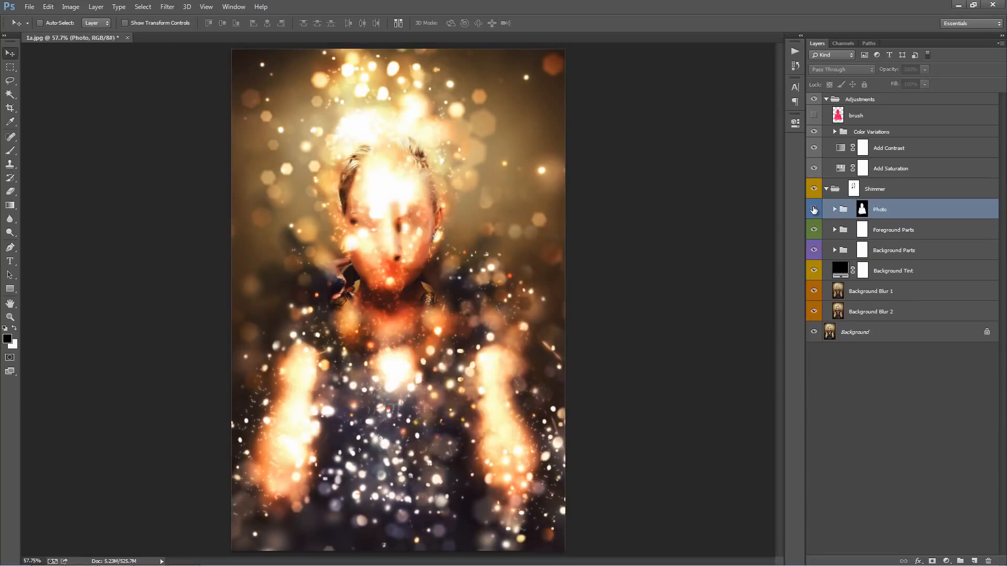
pyautogui.click(814, 209)
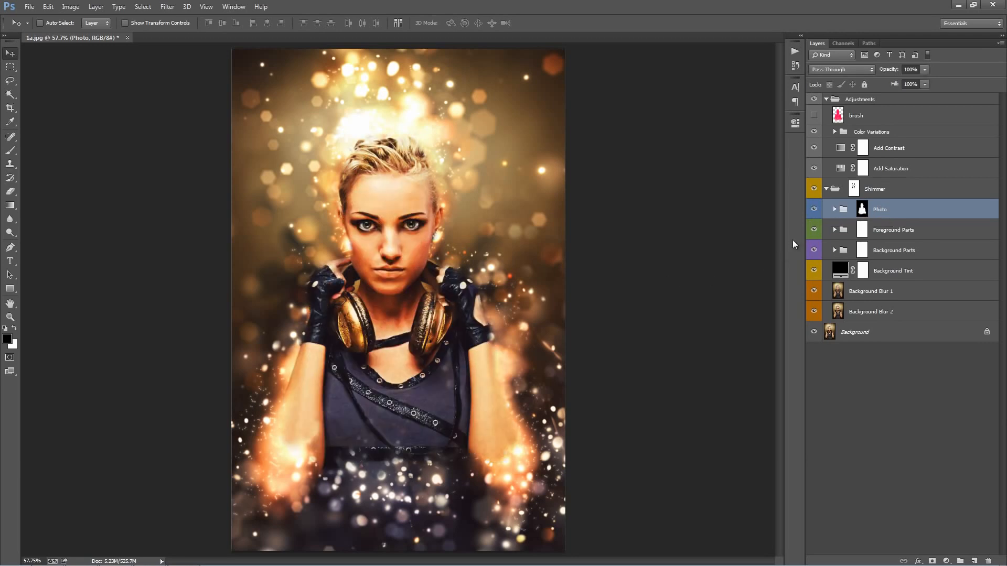
pyautogui.click(814, 210)
pyautogui.click(814, 209)
pyautogui.click(815, 210)
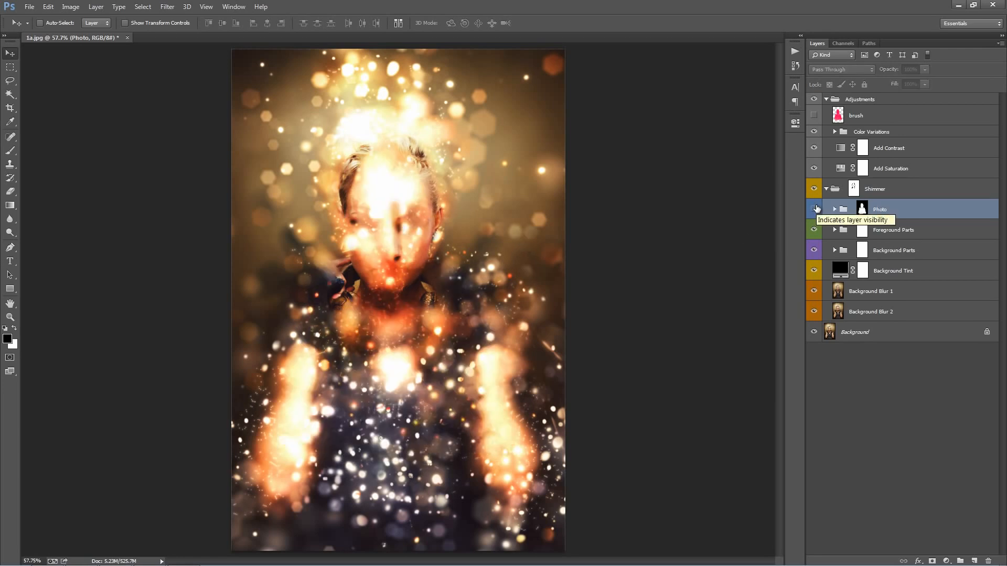
pyautogui.click(814, 209)
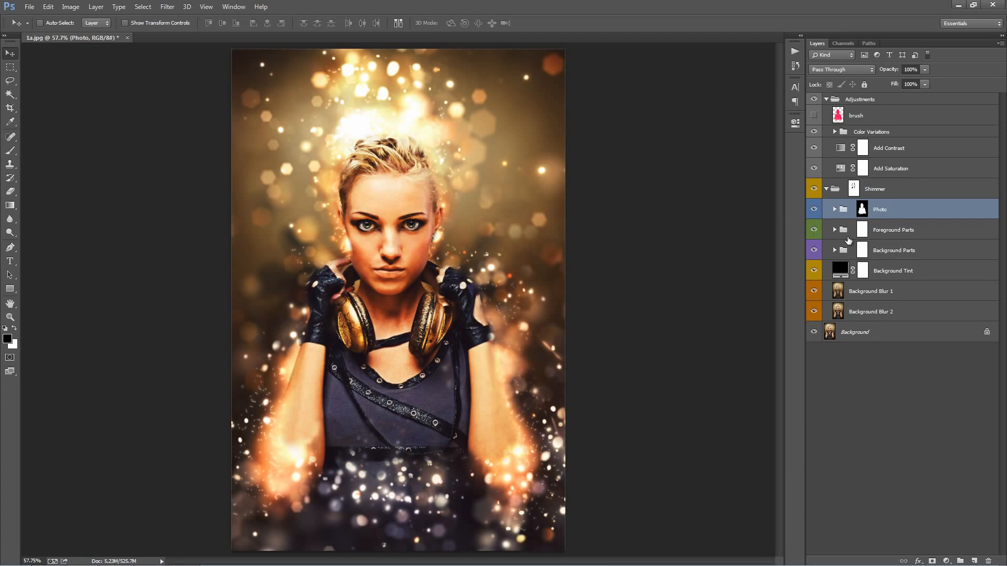
# Step: Select the Photo group's mask and paint black with a 125 px brush over the headphones and upper chest
pyautogui.click(863, 210)
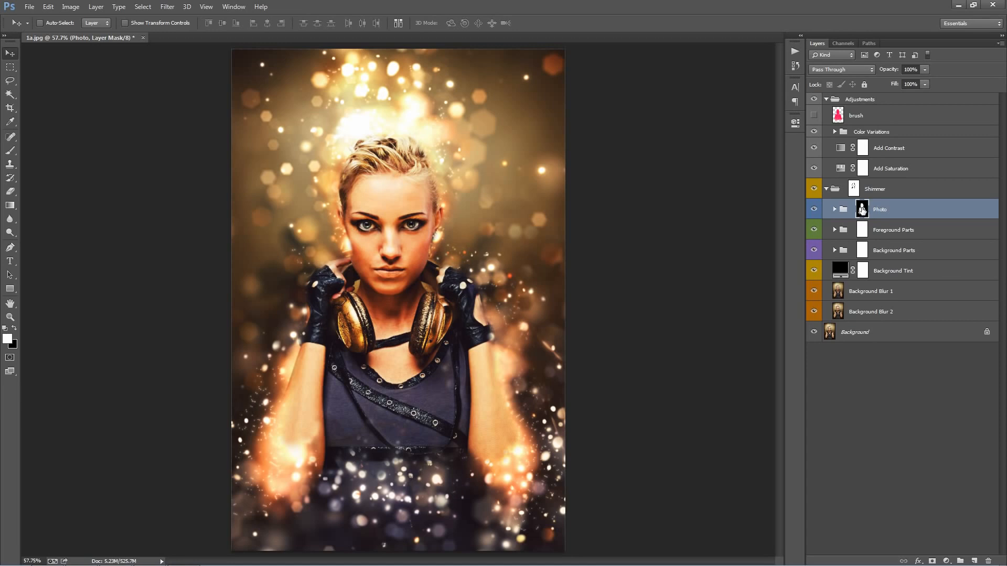
pyautogui.press('b')
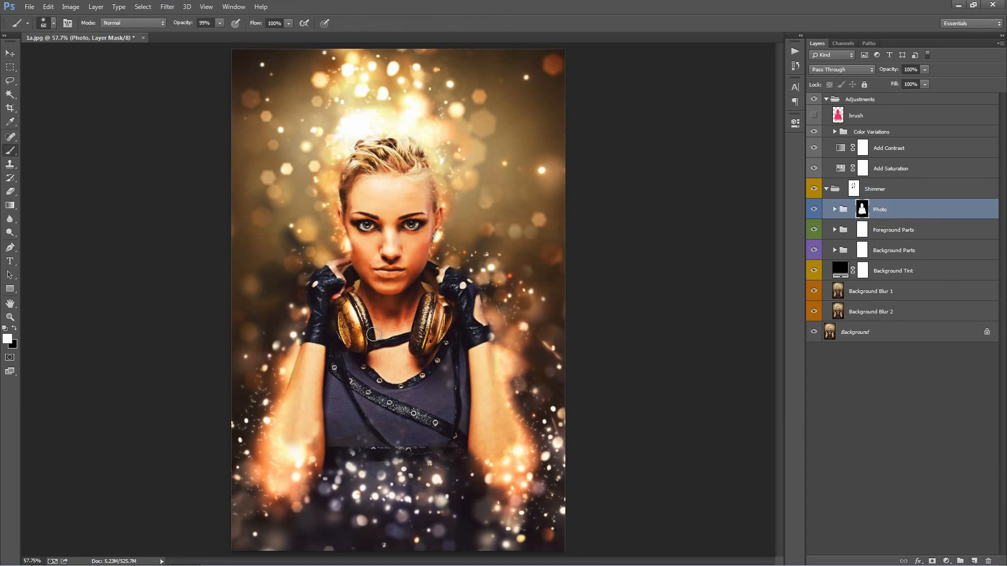
pyautogui.press('x')
pyautogui.press(']')
pyautogui.press(']')
pyautogui.press(']')
pyautogui.press(']')
pyautogui.press(']')
pyautogui.moveTo(347, 311)
pyautogui.mouseDown()
pyautogui.moveTo(369, 349)
pyautogui.moveTo(350, 322)
pyautogui.moveTo(396, 346)
pyautogui.moveTo(389, 358)
pyautogui.moveTo(413, 306)
pyautogui.moveTo(420, 362)
pyautogui.mouseUp()
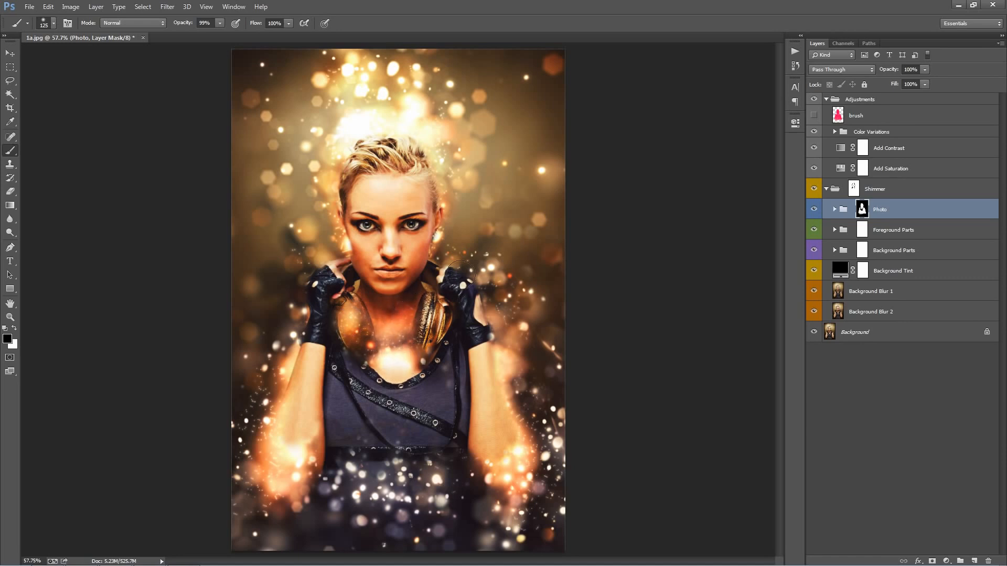
# Step: Paint black on the Photo mask over the remaining headphone, both forearms and the waist to expose the sparkles
pyautogui.moveTo(430, 308); pyautogui.dragTo(444, 320)
pyautogui.moveTo(447, 284); pyautogui.dragTo(447, 275)
pyautogui.moveTo(488, 351)
pyautogui.mouseDown()
pyautogui.moveTo(506, 425)
pyautogui.moveTo(495, 373)
pyautogui.moveTo(498, 458)
pyautogui.moveTo(481, 364)
pyautogui.mouseUp()
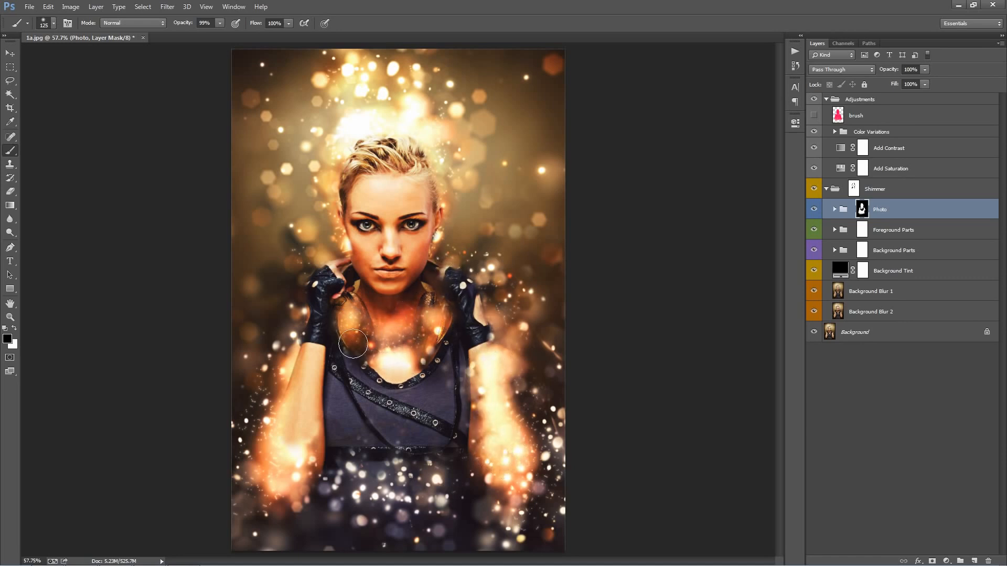
pyautogui.moveTo(353, 344)
pyautogui.mouseDown()
pyautogui.moveTo(311, 371)
pyautogui.moveTo(286, 462)
pyautogui.moveTo(285, 395)
pyautogui.mouseUp()
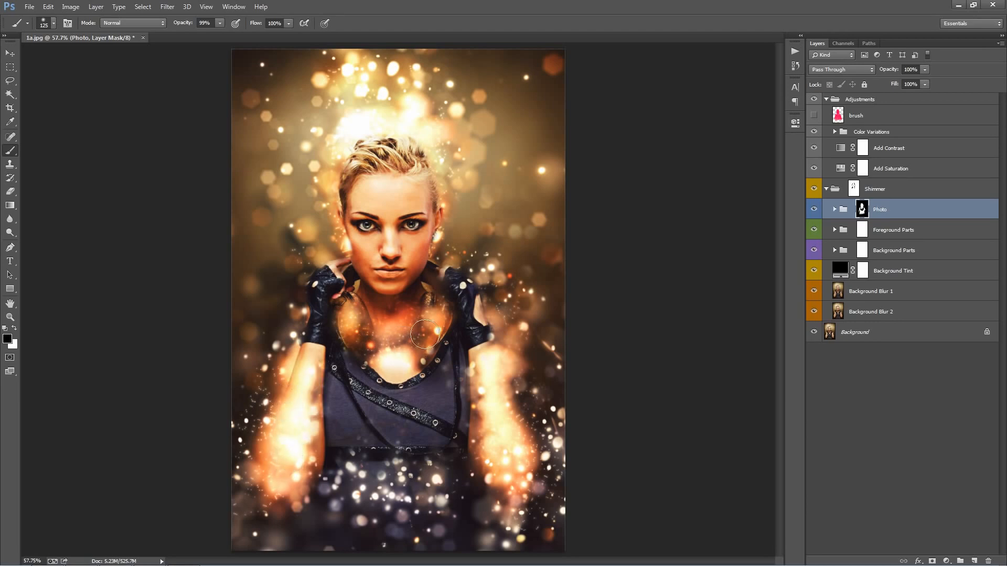
pyautogui.moveTo(412, 456)
pyautogui.mouseDown()
pyautogui.moveTo(336, 449)
pyautogui.moveTo(363, 471)
pyautogui.moveTo(437, 453)
pyautogui.moveTo(466, 485)
pyautogui.mouseUp()
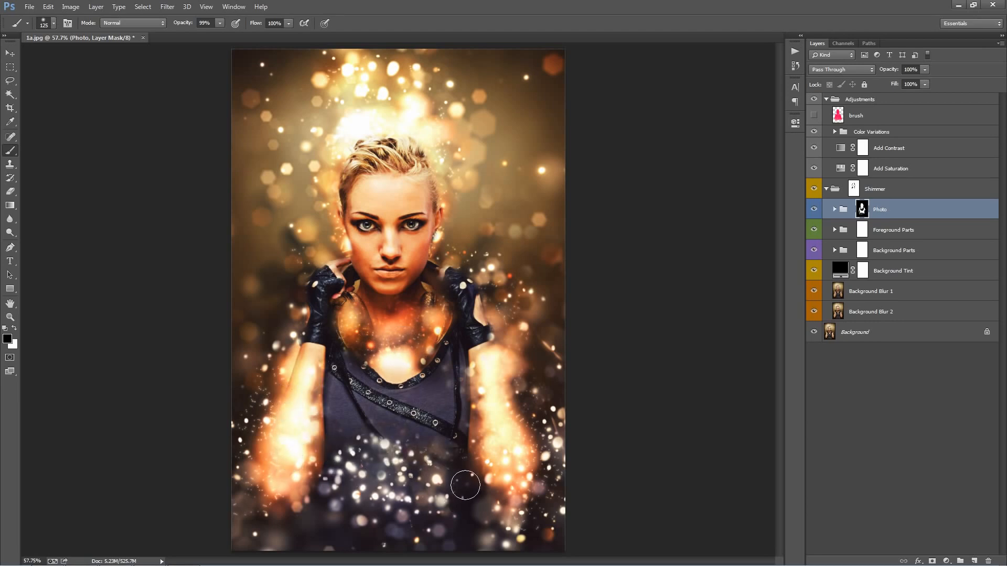
# Step: Paint white on the Photo mask over the lower shirt and one headphone cup to bring the subject back
pyautogui.press('x')
pyautogui.moveTo(398, 454)
pyautogui.mouseDown()
pyautogui.moveTo(342, 454)
pyautogui.moveTo(378, 438)
pyautogui.moveTo(446, 448)
pyautogui.mouseUp()
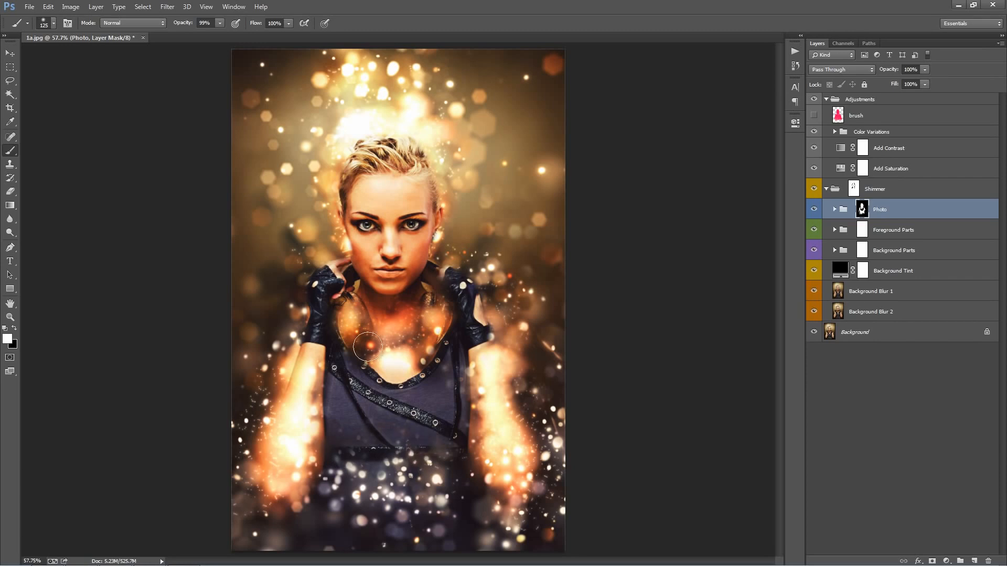
pyautogui.moveTo(368, 347)
pyautogui.mouseDown()
pyautogui.moveTo(360, 327)
pyautogui.moveTo(349, 324)
pyautogui.moveTo(348, 334)
pyautogui.moveTo(347, 287)
pyautogui.moveTo(344, 322)
pyautogui.mouseUp()
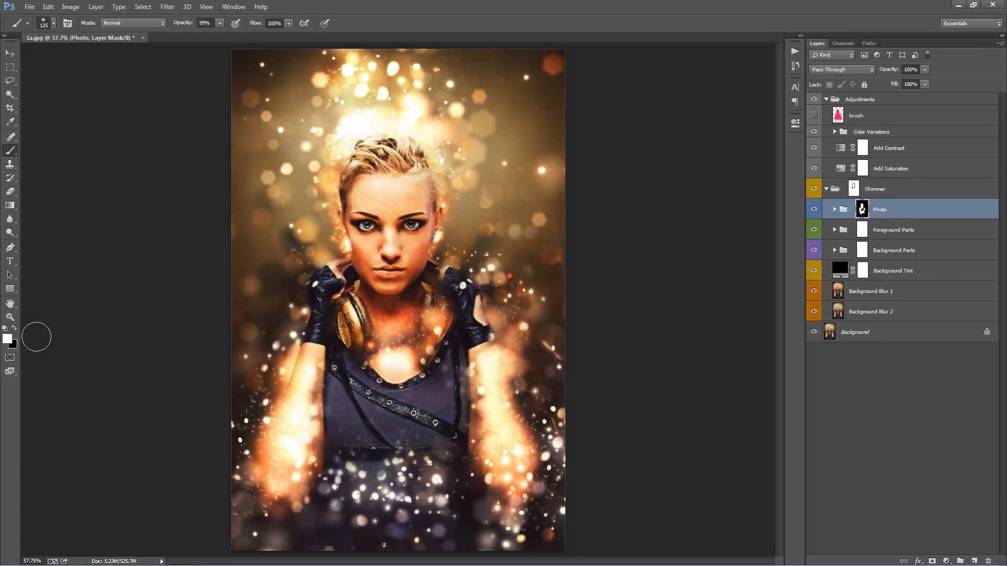
# Step: Paint white with a 90 px brush on the Photo mask to bring back the second headphone cup
pyautogui.press('[')
pyautogui.press('[')
pyautogui.moveTo(443, 346)
pyautogui.mouseDown()
pyautogui.moveTo(444, 296)
pyautogui.moveTo(441, 342)
pyautogui.moveTo(435, 310)
pyautogui.moveTo(430, 335)
pyautogui.moveTo(431, 308)
pyautogui.moveTo(430, 349)
pyautogui.moveTo(424, 322)
pyautogui.moveTo(433, 313)
pyautogui.moveTo(436, 346)
pyautogui.moveTo(434, 321)
pyautogui.mouseUp()
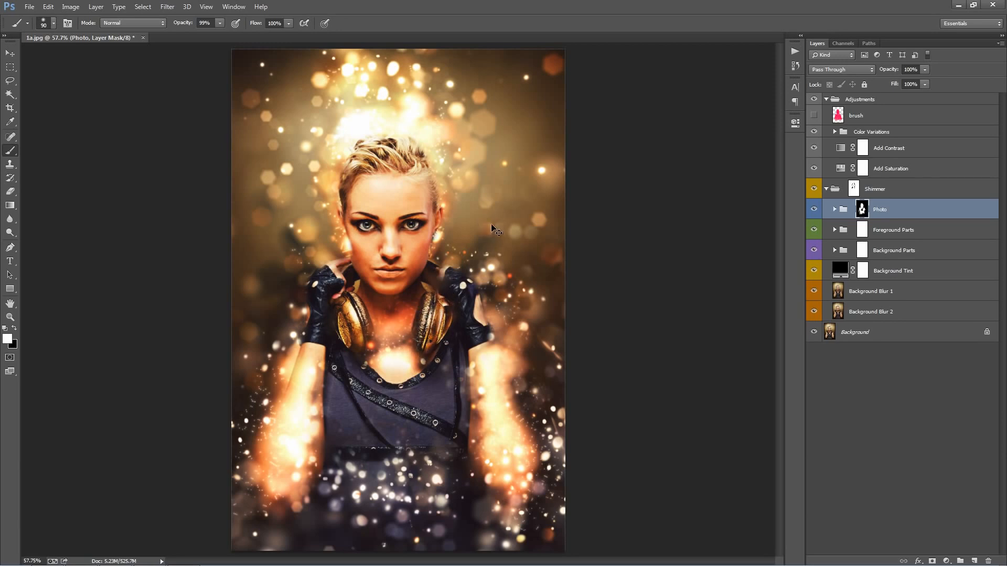
# Step: Expand the Foreground Parts group and reposition its a2 sparkle layer with the Move tool
pyautogui.press('v')
pyautogui.click(873, 205)
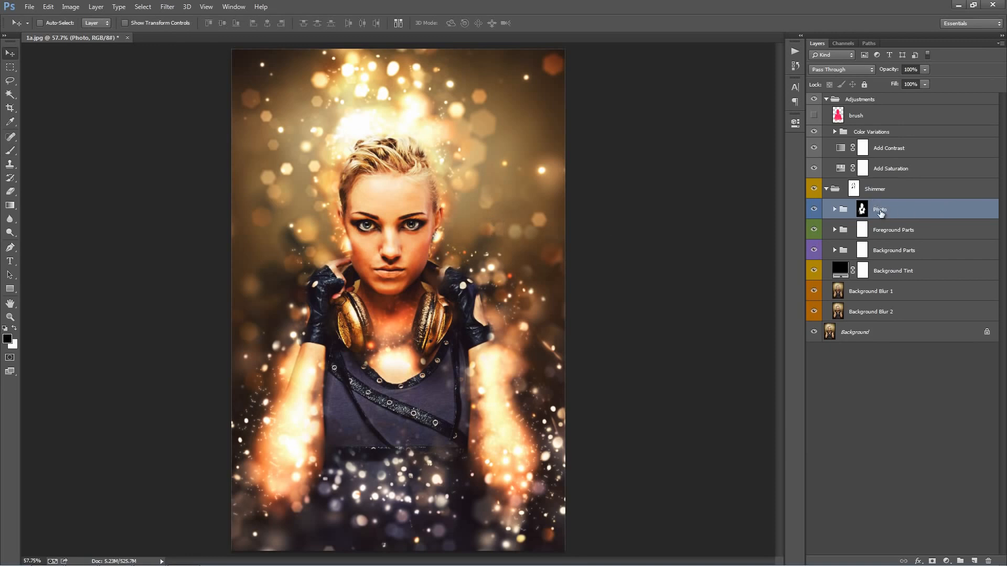
pyautogui.click(892, 232)
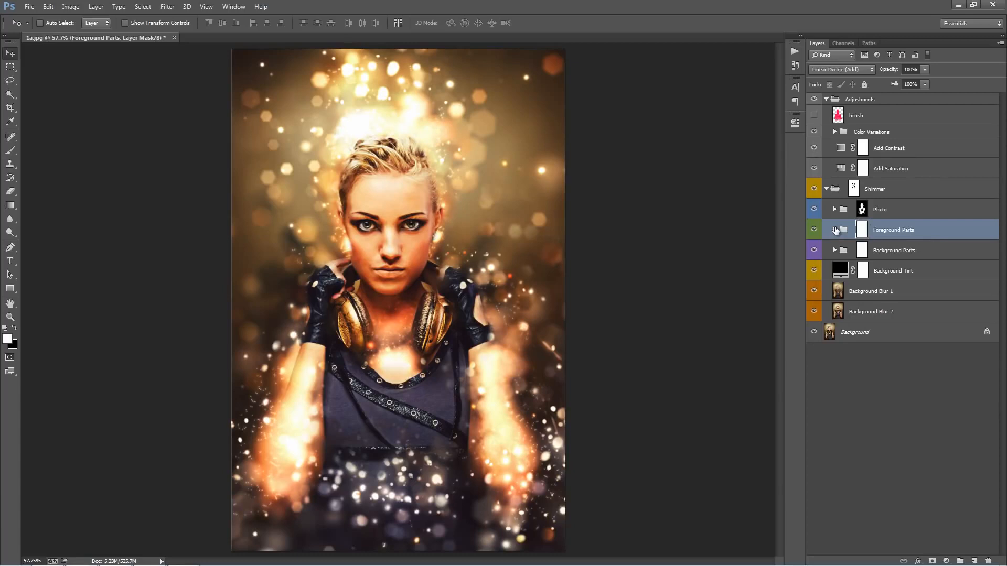
pyautogui.click(835, 229)
pyautogui.scroll(-10, 865, 272)
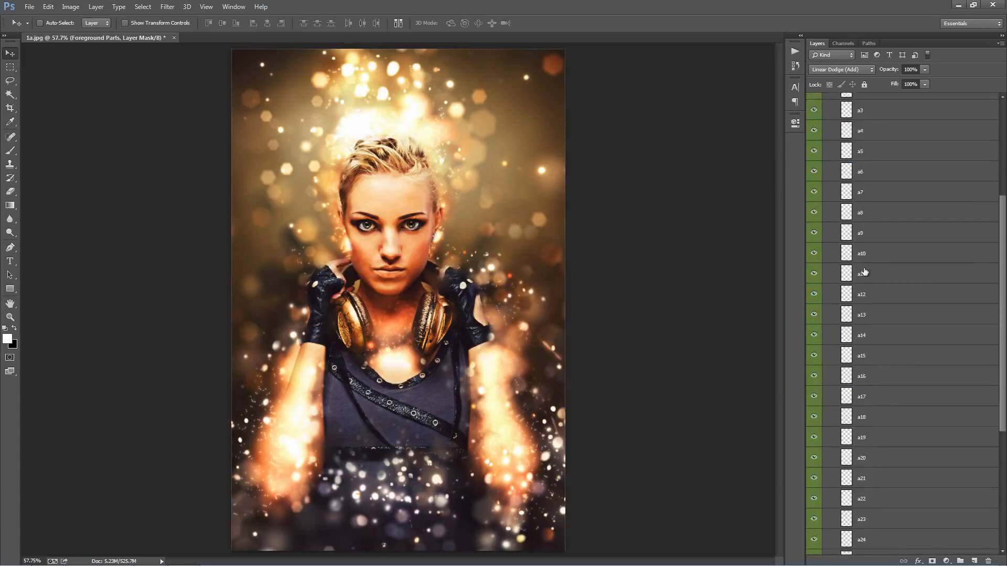
pyautogui.scroll(-5, 865, 272)
pyautogui.scroll(15, 866, 262)
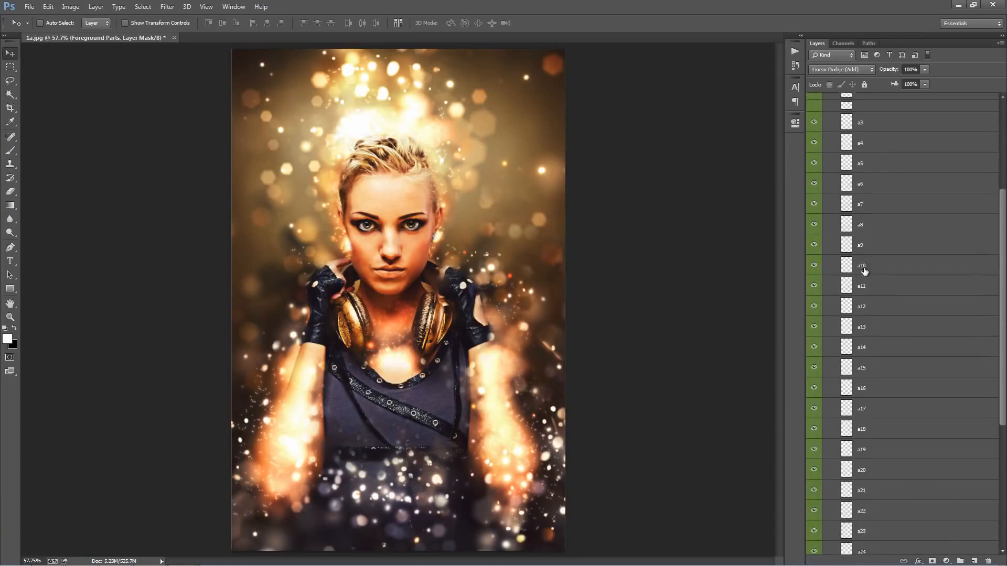
pyautogui.click(883, 177)
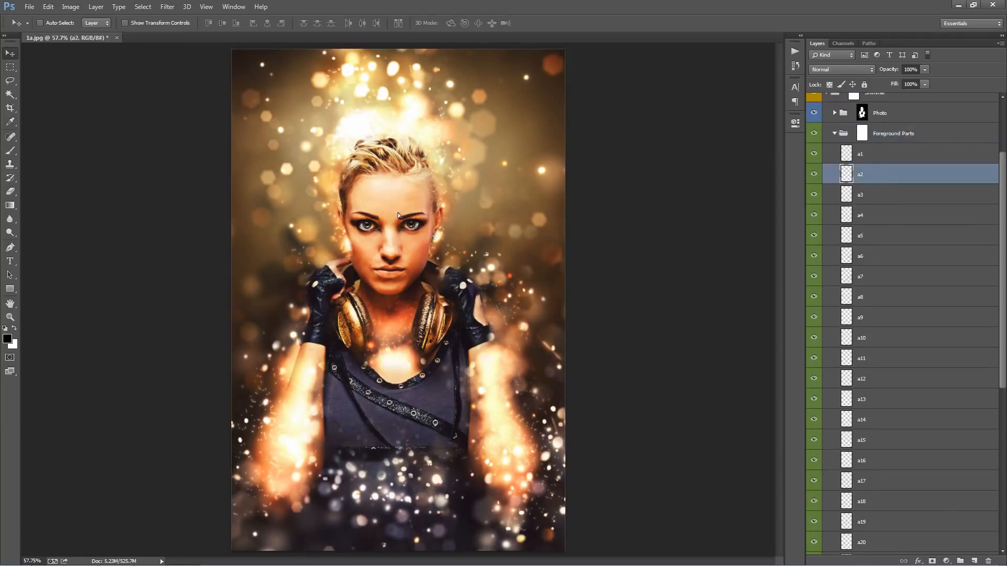
pyautogui.moveTo(398, 213); pyautogui.dragTo(438, 210)
# Step: Rotate the a3 sparkle layer by about 0.4° with Free Transform
pyautogui.click(881, 194)
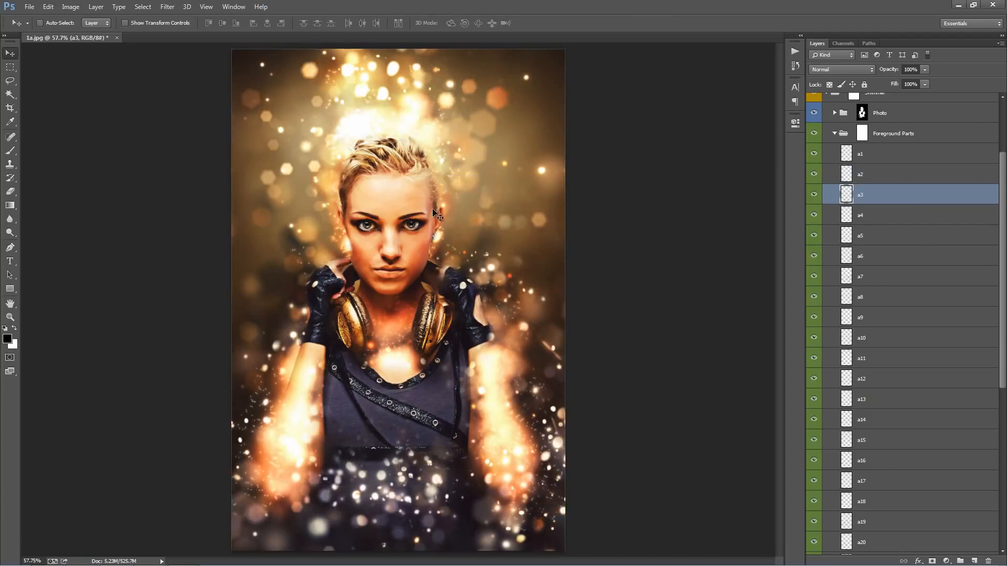
pyautogui.hotkey('ctrl', 't')
pyautogui.moveTo(148, 210); pyautogui.dragTo(145, 270)
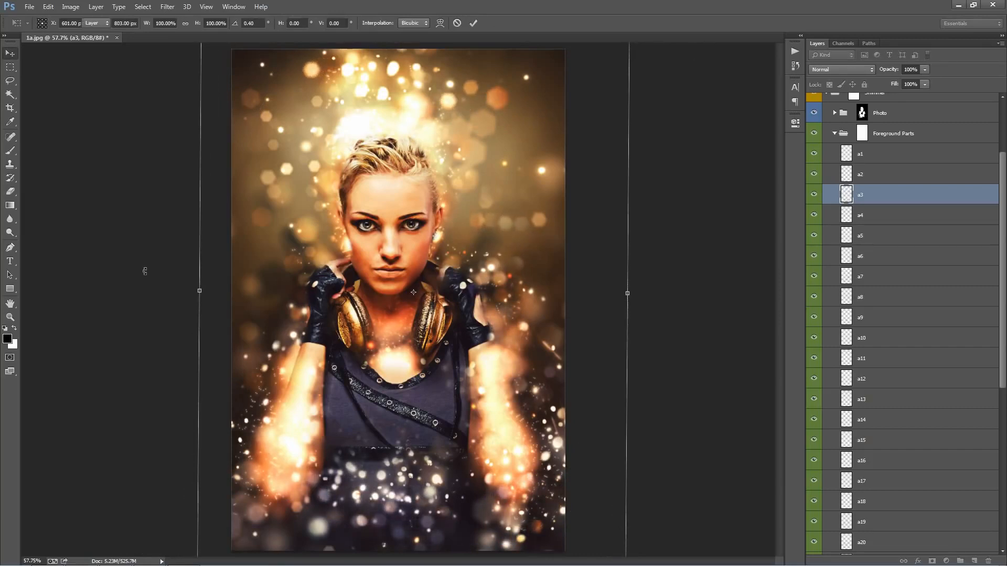
pyautogui.press('Return')
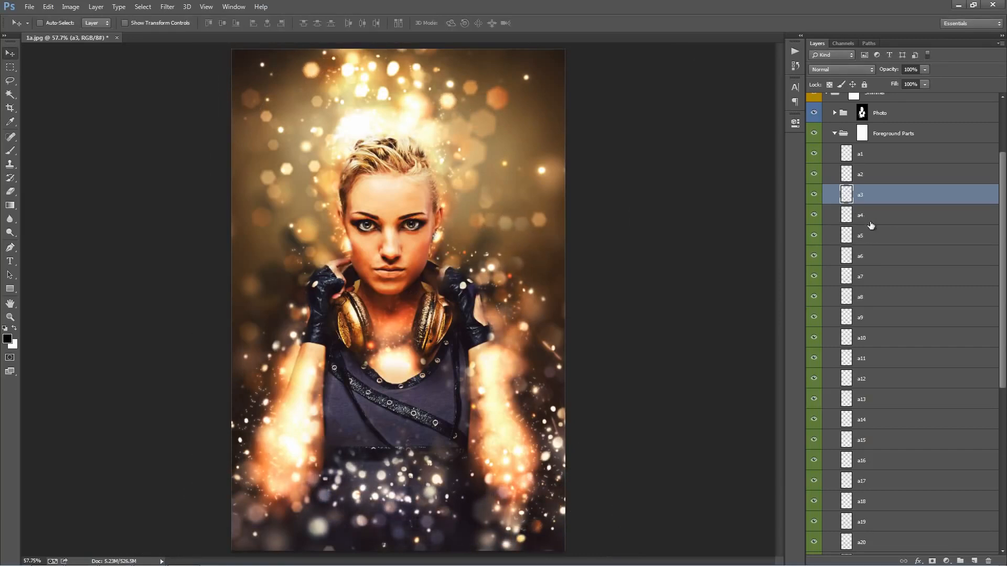
pyautogui.click(871, 223)
pyautogui.click(893, 256)
pyautogui.click(880, 198)
pyautogui.click(881, 230)
pyautogui.click(876, 194)
pyautogui.moveTo(866, 198); pyautogui.dragTo(878, 206)
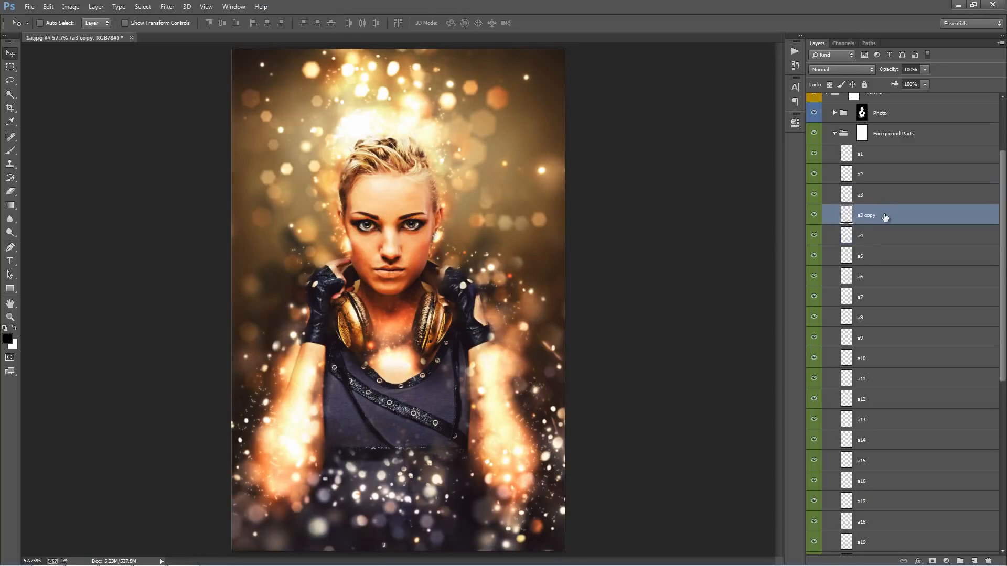
pyautogui.hotkey('ctrl', 'z')
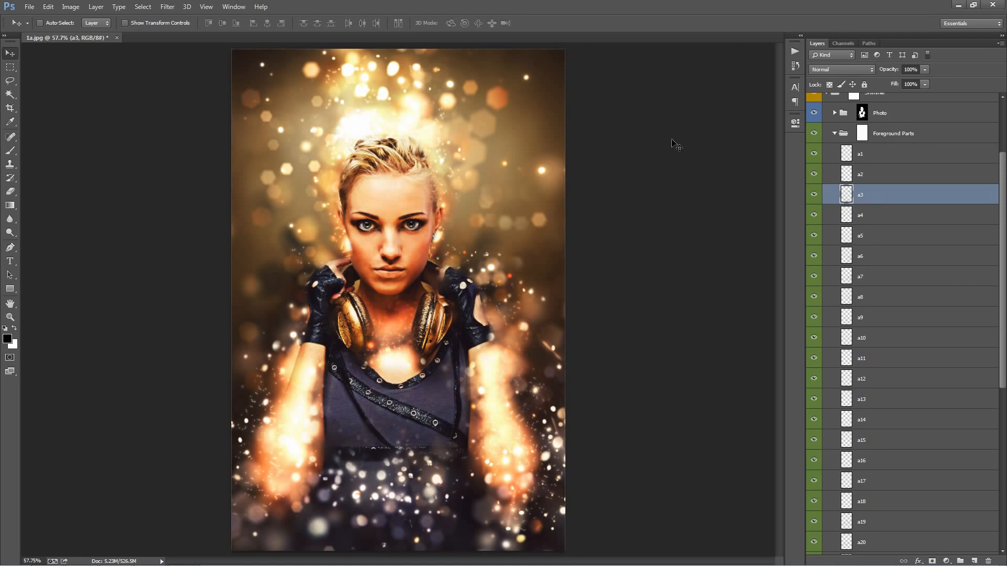
# Step: Duplicate the a3 sparkle layer directly beneath the original, keeping only one copy
pyautogui.moveTo(868, 198); pyautogui.dragTo(879, 206)
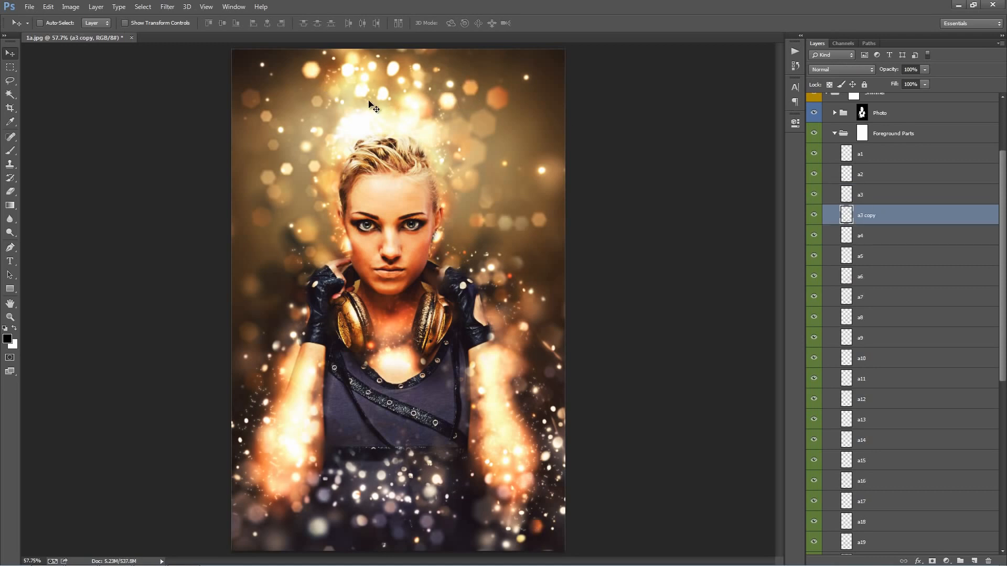
pyautogui.moveTo(885, 219); pyautogui.dragTo(888, 223)
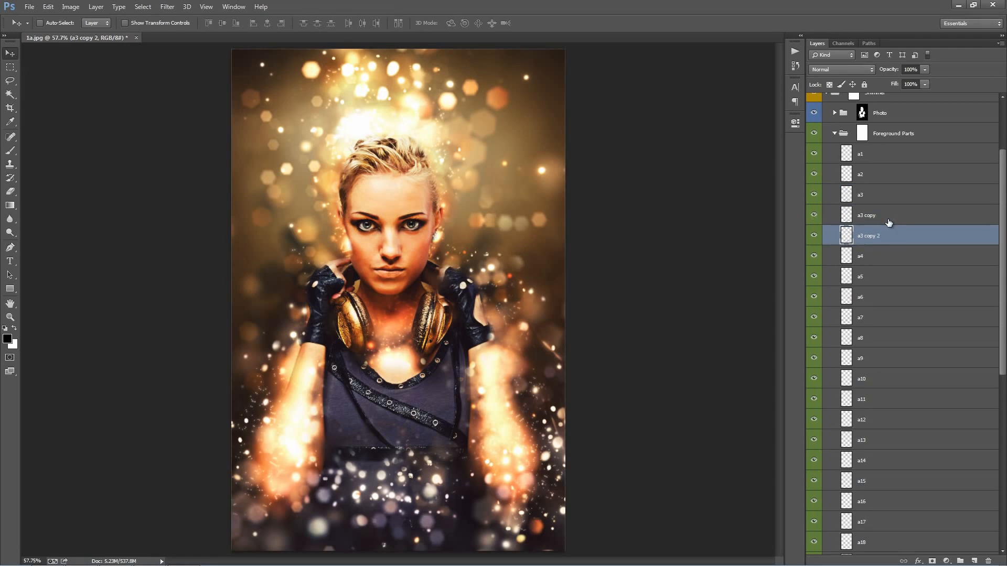
pyautogui.press('Delete')
pyautogui.click(899, 281)
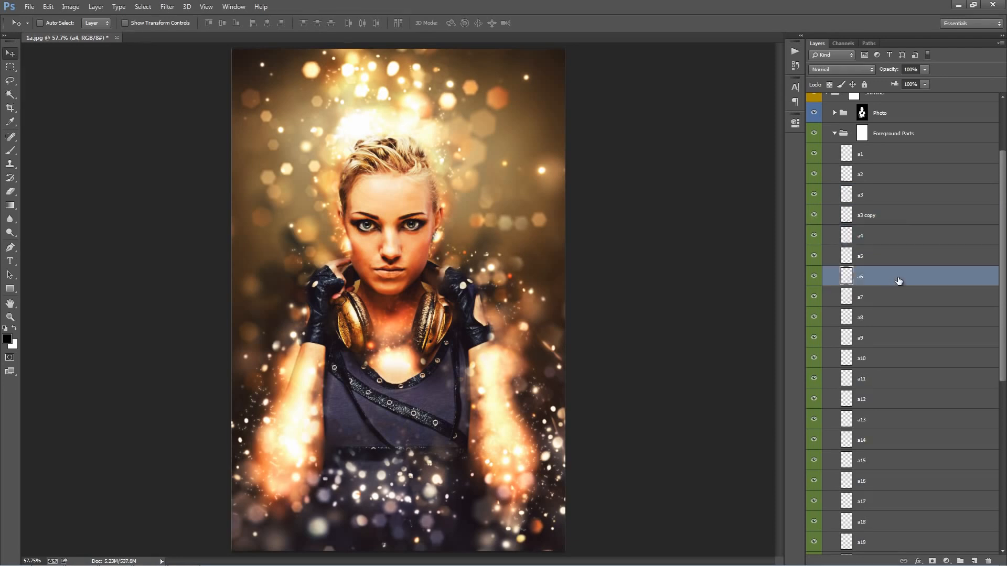
pyautogui.moveTo(879, 281); pyautogui.dragTo(887, 288)
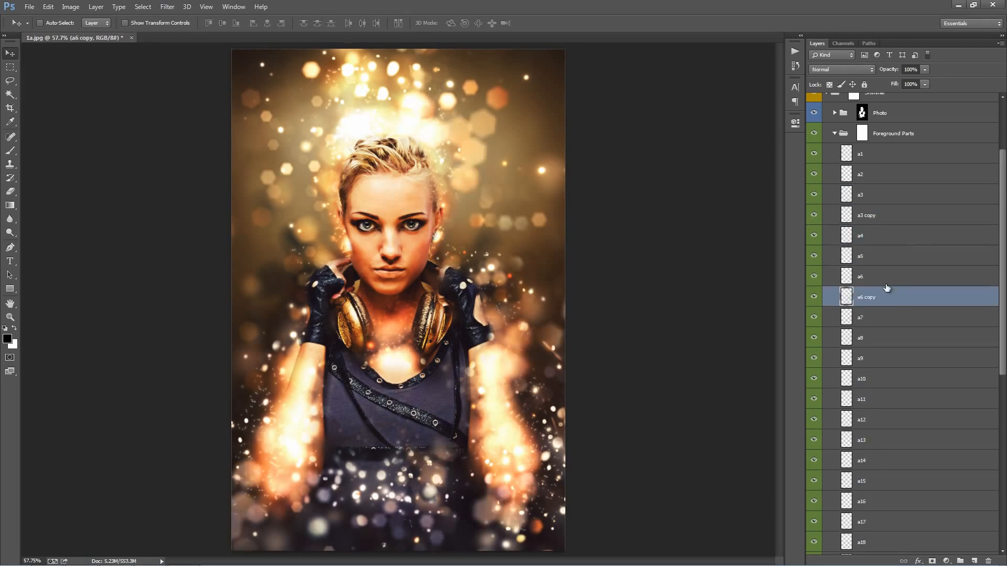
pyautogui.press('Delete')
# Step: Duplicate the a9 and a12 sparkle layers in the Foreground Parts group
pyautogui.scroll(-1, 887, 297)
pyautogui.moveTo(884, 300); pyautogui.dragTo(886, 333)
pyautogui.scroll(-3, 886, 315)
pyautogui.click(884, 324)
pyautogui.scroll(1, 882, 325)
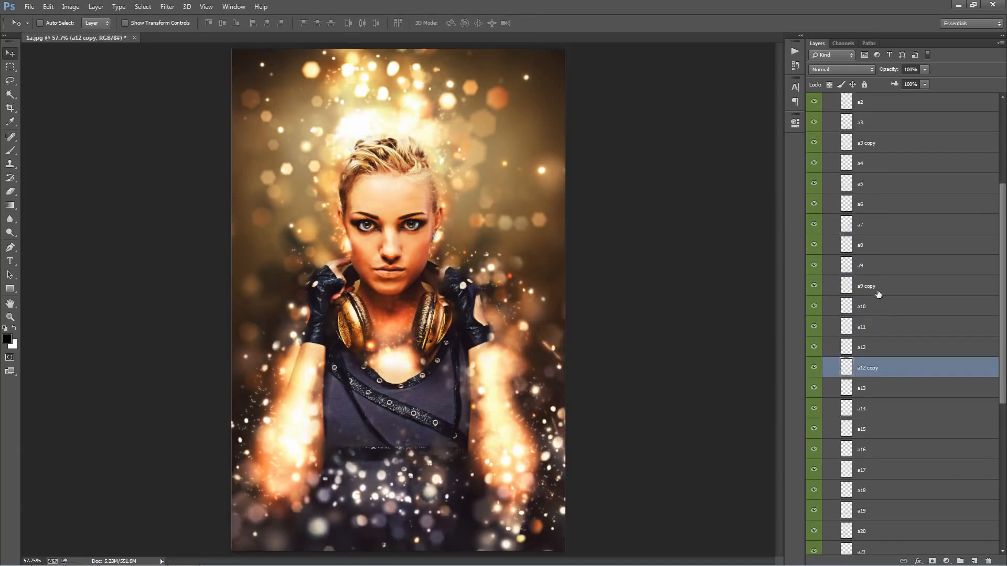
# Step: Duplicate the a7 sparkle layer and move the copy up and to the left on the canvas
pyautogui.click(868, 226)
pyautogui.moveTo(868, 227); pyautogui.dragTo(869, 236)
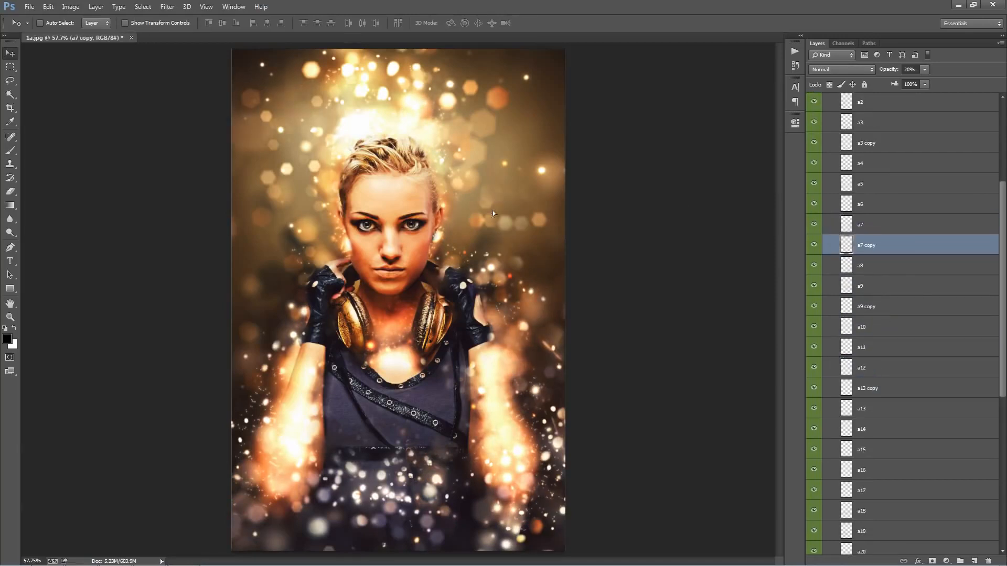
pyautogui.moveTo(493, 212); pyautogui.dragTo(428, 86)
# Step: Duplicate the a14 sparkle layer and move the copy up and to the right on the canvas
pyautogui.scroll(-2, 904, 286)
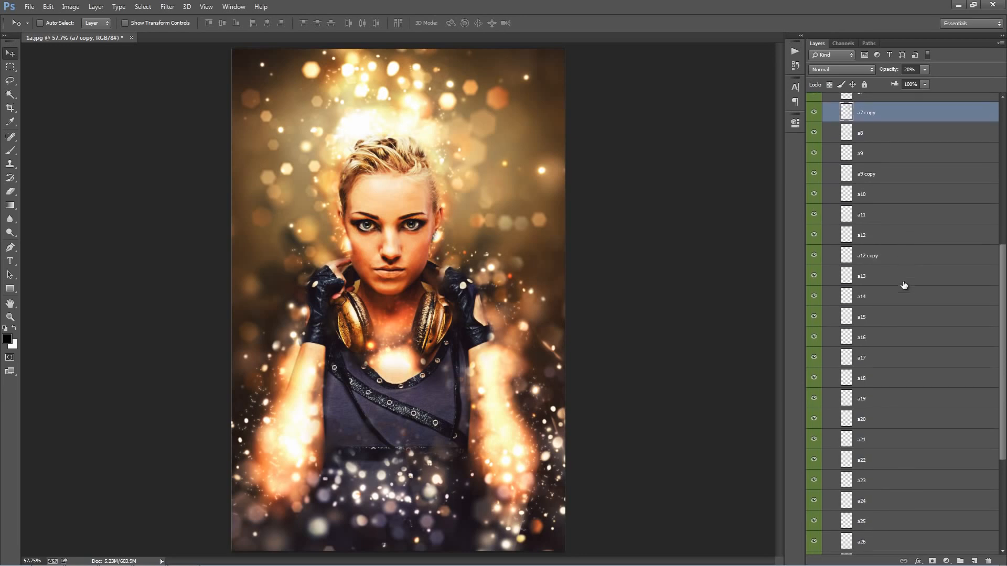
pyautogui.scroll(-1, 905, 286)
pyautogui.click(886, 274)
pyautogui.hotkey('ctrl', 'j')
pyautogui.moveTo(470, 205); pyautogui.dragTo(517, 159)
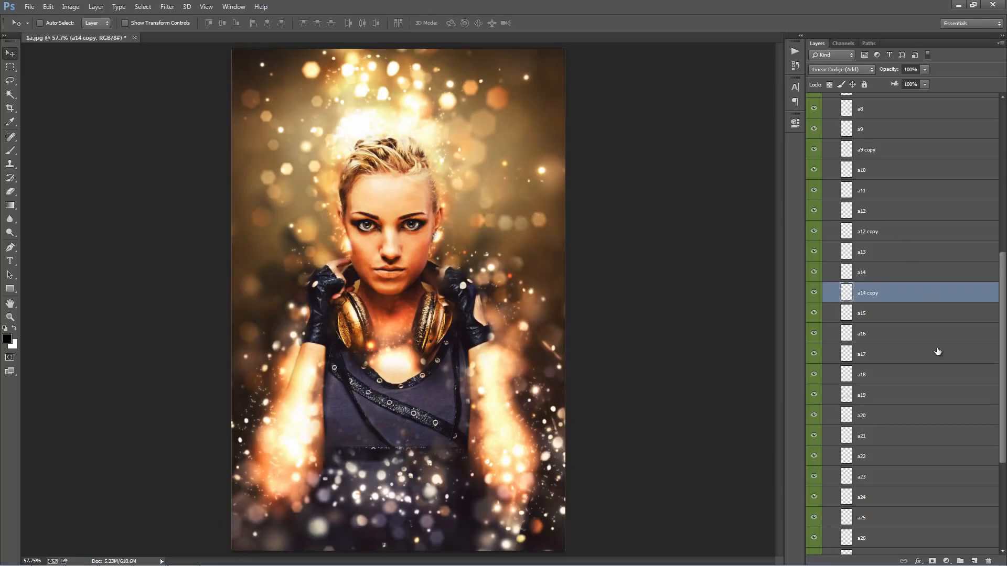
# Step: Collapse the Foreground Parts group
pyautogui.scroll(-2, 938, 351)
pyautogui.scroll(6, 937, 352)
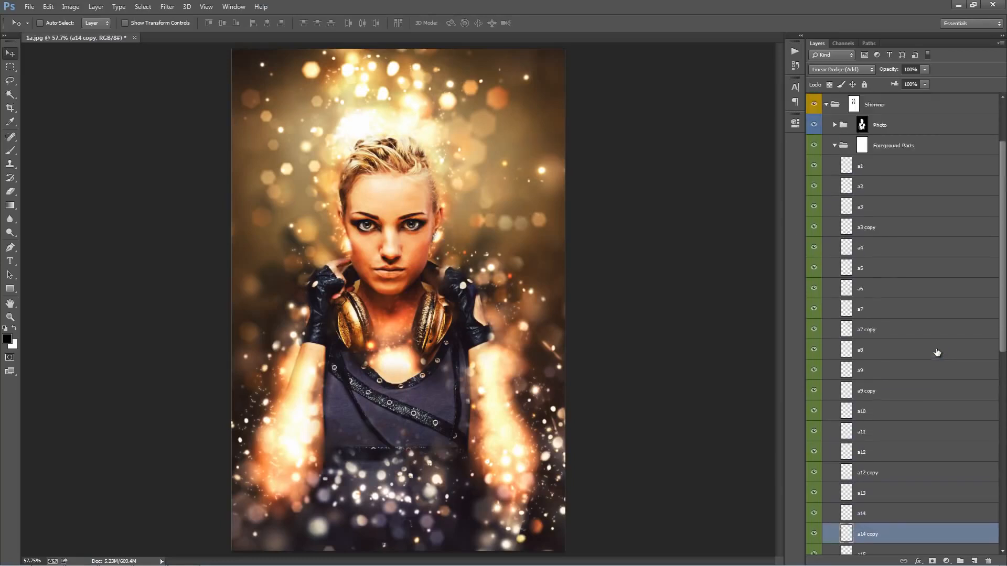
pyautogui.scroll(1, 938, 353)
pyautogui.click(831, 184)
pyautogui.click(835, 181)
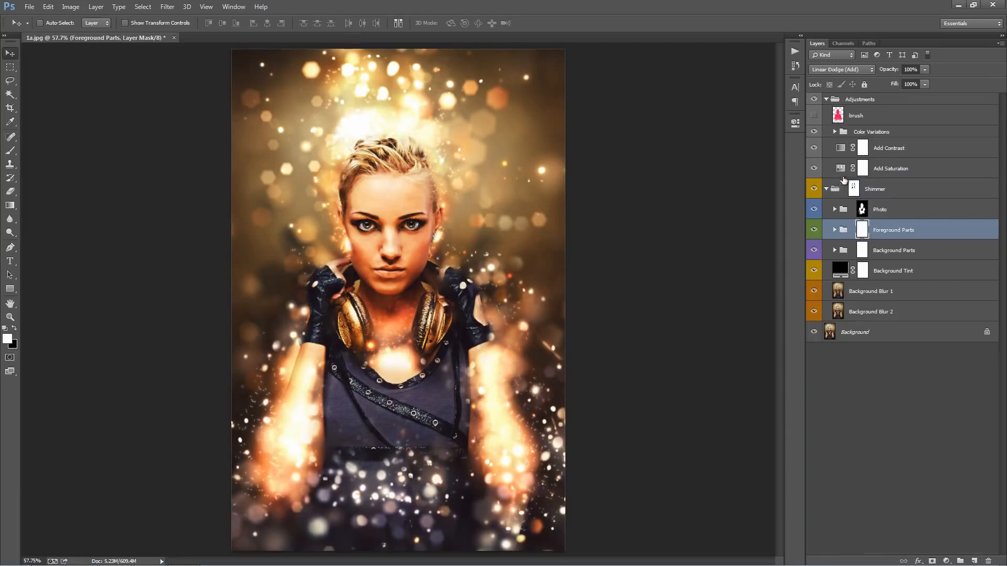
# Step: Toggle the Background Parts group's visibility to compare the image with and without its background sparkles
pyautogui.click(926, 251)
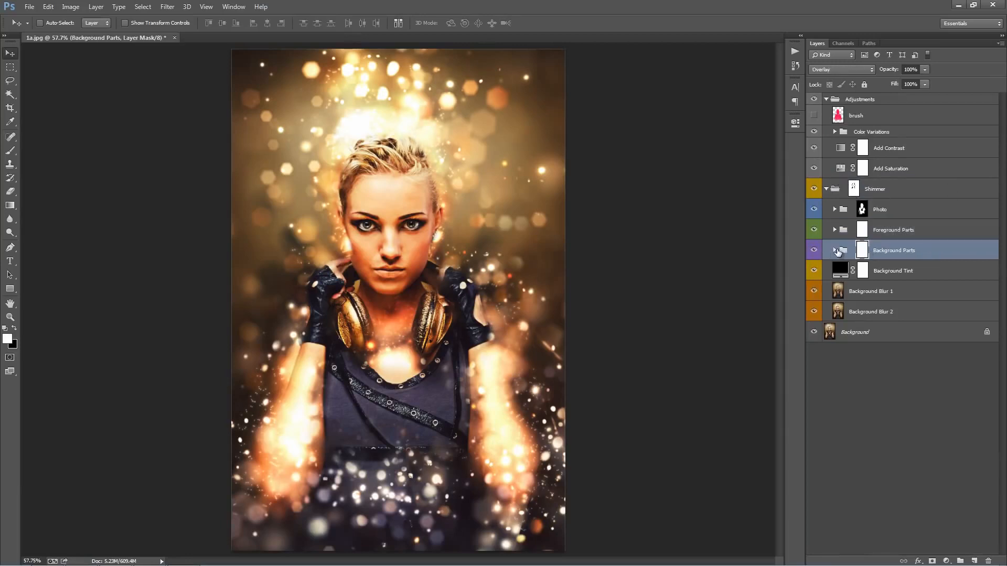
pyautogui.click(815, 251)
pyautogui.click(815, 251)
pyautogui.click(815, 251)
pyautogui.click(815, 251)
# Step: Expand the Background Parts group and reposition its b2 and b3 layers
pyautogui.click(835, 250)
pyautogui.scroll(-1, 900, 281)
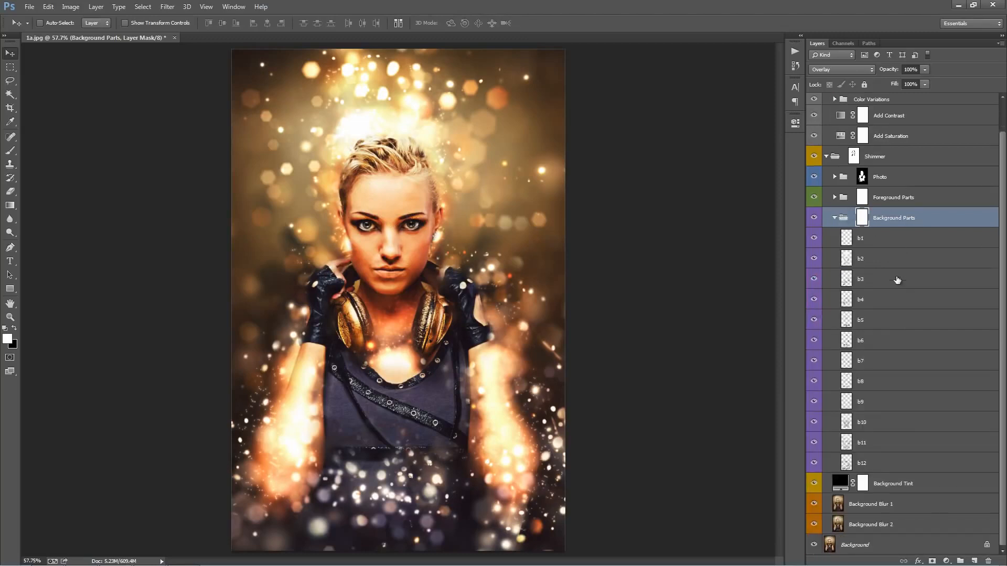
pyautogui.click(891, 265)
pyautogui.moveTo(468, 212)
pyautogui.mouseDown()
pyautogui.moveTo(484, 197)
pyautogui.moveTo(472, 221)
pyautogui.mouseUp()
pyautogui.click(894, 280)
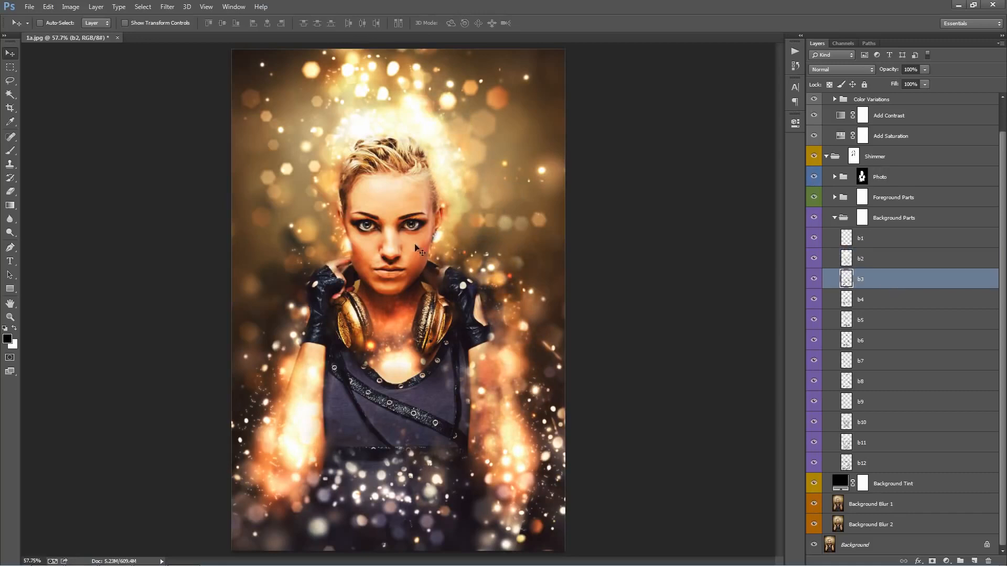
pyautogui.moveTo(378, 239); pyautogui.dragTo(337, 222)
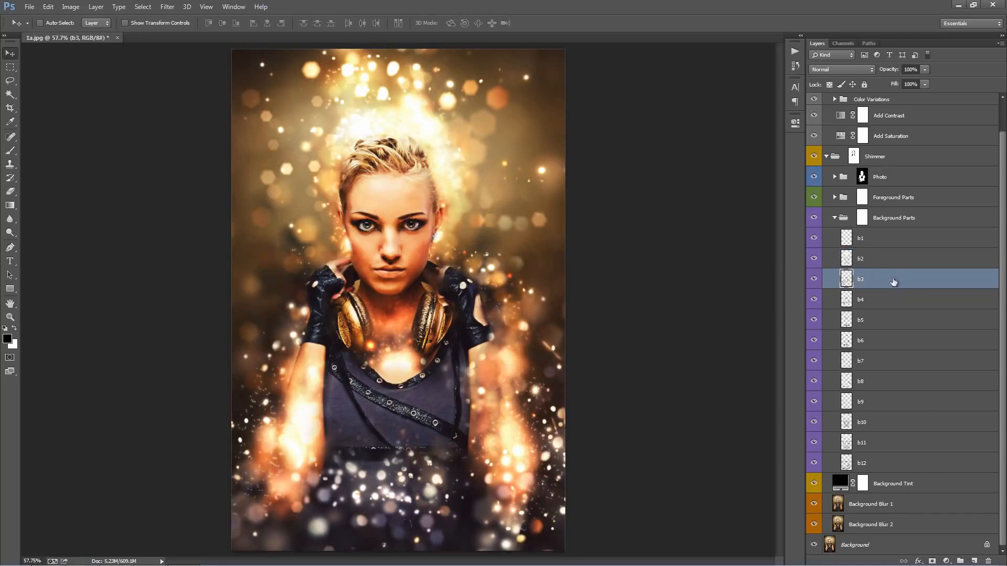
# Step: Reposition the b4 layer up and to the right, and the b5 layer down and to the left
pyautogui.click(892, 300)
pyautogui.moveTo(486, 251); pyautogui.dragTo(511, 241)
pyautogui.click(939, 322)
pyautogui.moveTo(500, 285); pyautogui.dragTo(479, 299)
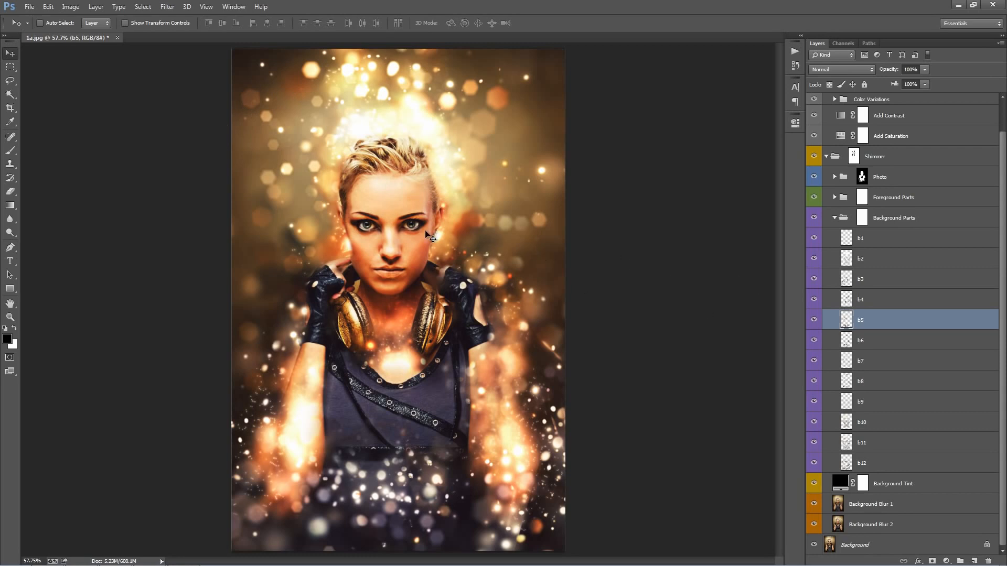
# Step: Move the b6 and b7 layers slightly up and to the left, and collapse the Background Parts group
pyautogui.click(902, 341)
pyautogui.moveTo(448, 278); pyautogui.dragTo(436, 255)
pyautogui.hotkey('alt', '[')
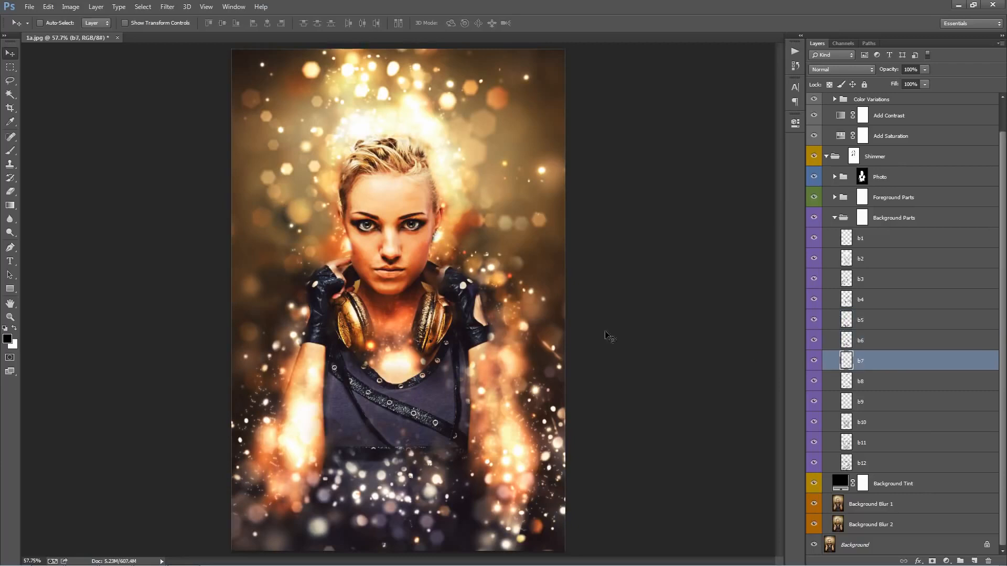
pyautogui.moveTo(484, 283); pyautogui.dragTo(478, 271)
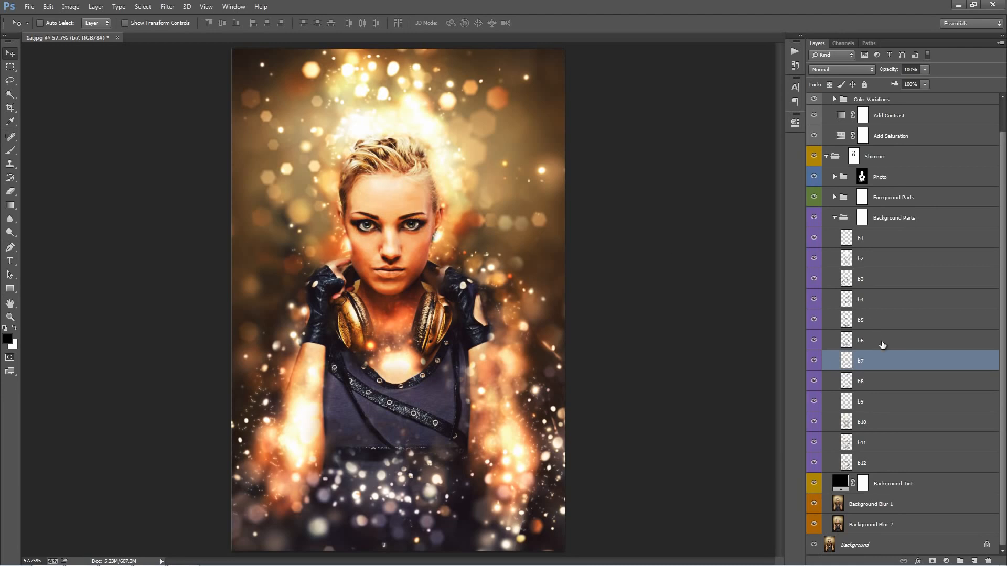
pyautogui.click(888, 384)
pyautogui.click(836, 218)
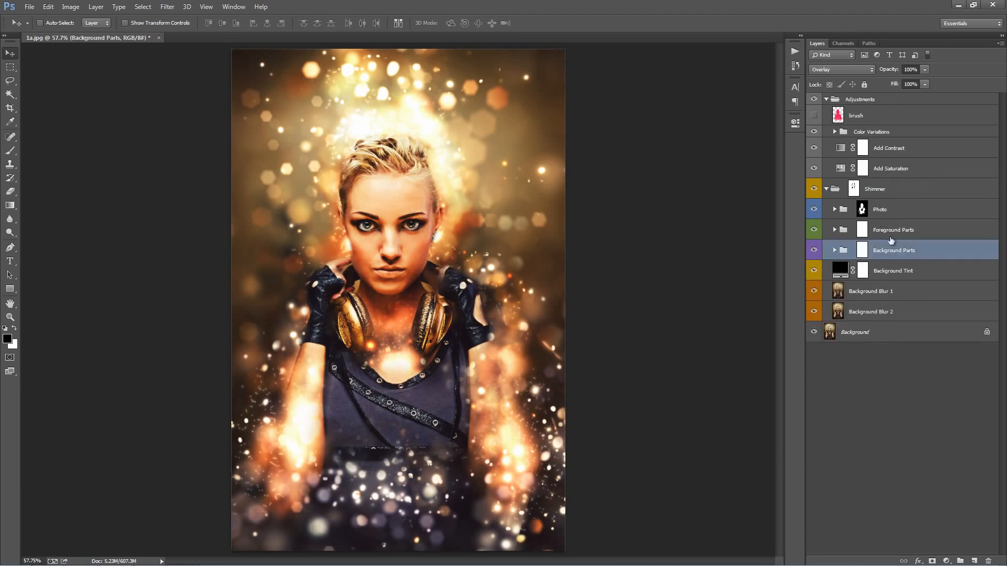
# Step: Vary the Background Tint layer's opacity between 0% and 23%, leaving it at 0%
pyautogui.click(911, 273)
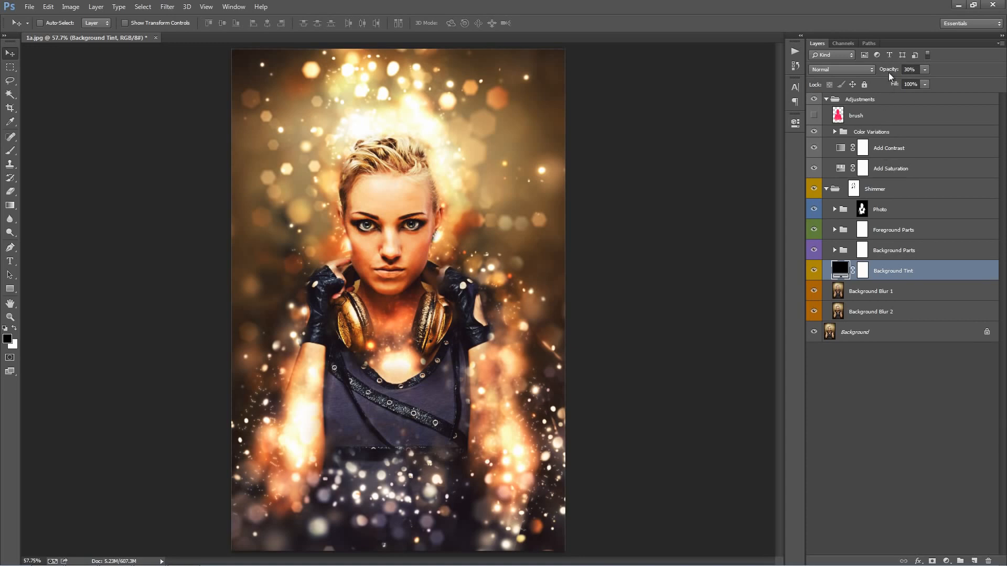
pyautogui.moveTo(890, 73); pyautogui.dragTo(219, 96)
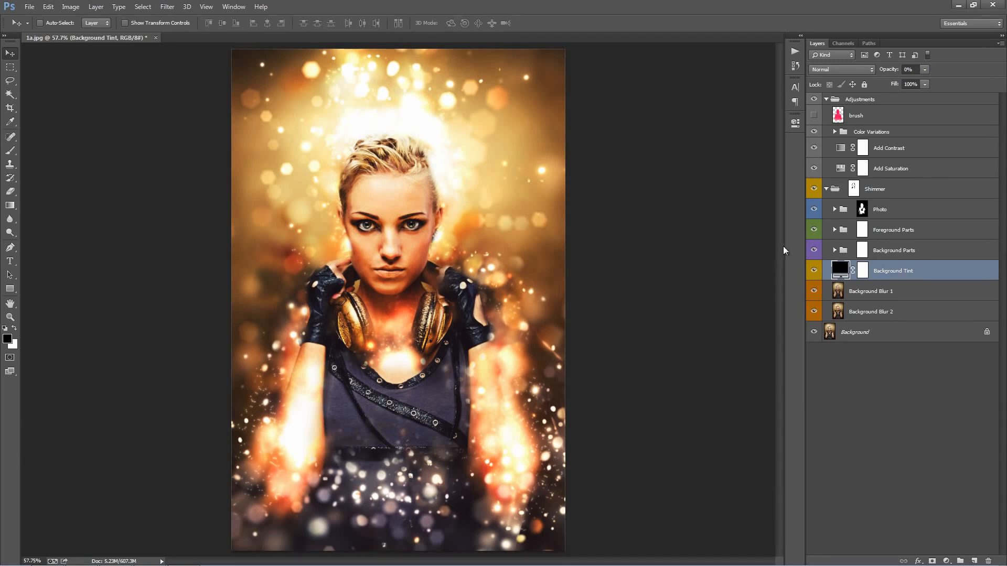
pyautogui.click(898, 296)
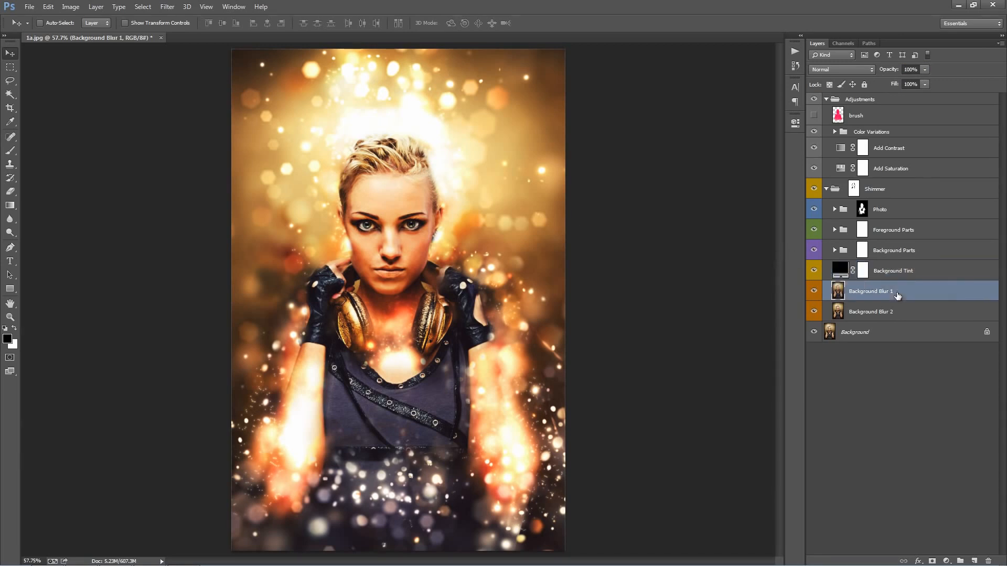
pyautogui.click(893, 280)
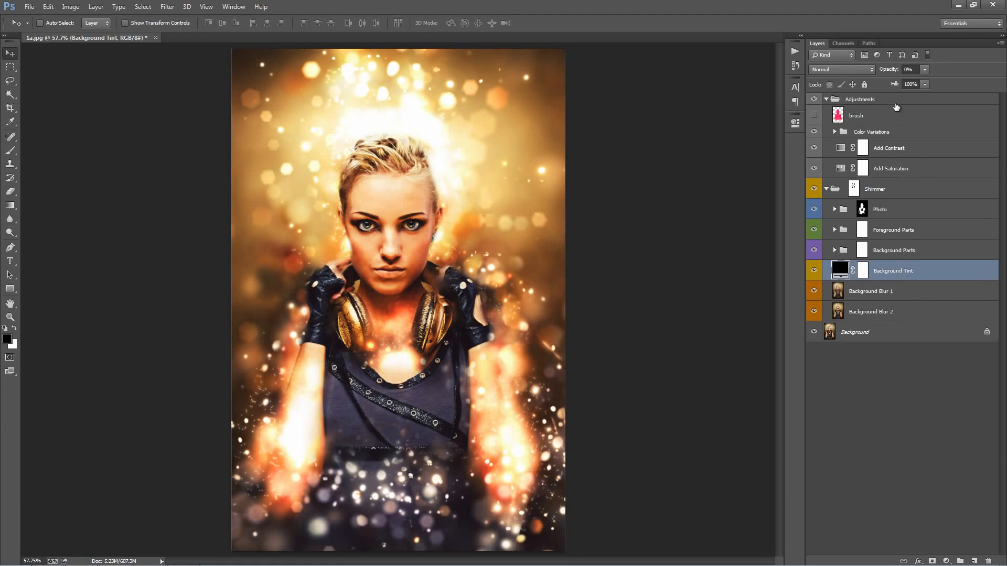
pyautogui.moveTo(883, 73); pyautogui.dragTo(898, 70)
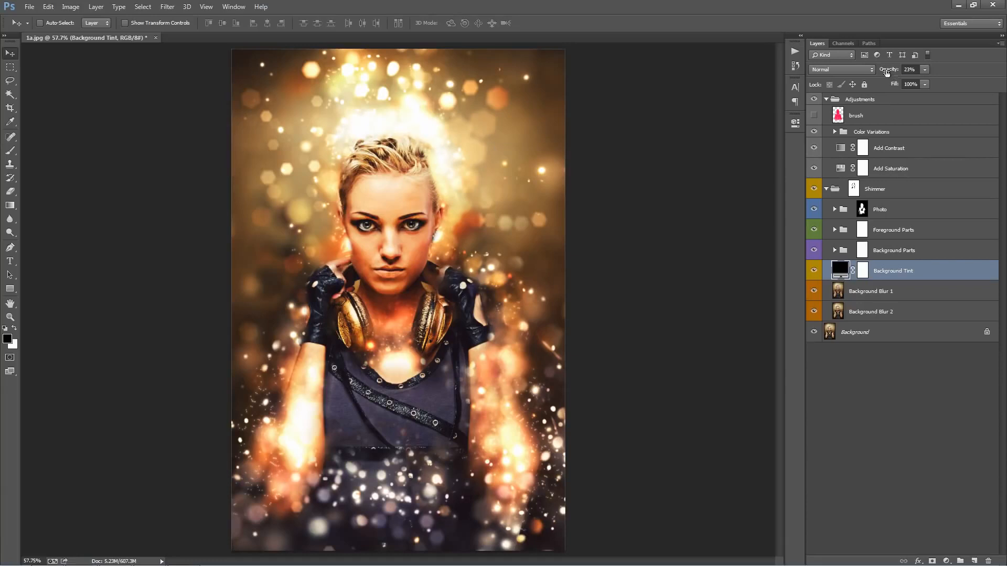
pyautogui.moveTo(887, 72); pyautogui.dragTo(145, 85)
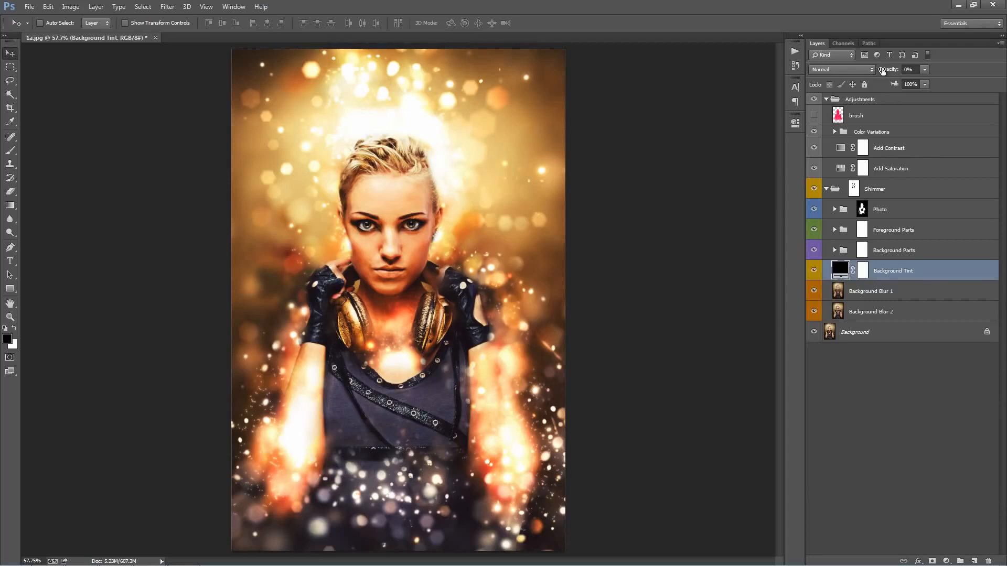
# Step: Recolour the Background Tint layer from black to blue #295cdd and raise its opacity to 27%
pyautogui.moveTo(883, 72)
pyautogui.mouseDown()
pyautogui.moveTo(905, 71)
pyautogui.moveTo(891, 70)
pyautogui.mouseUp()
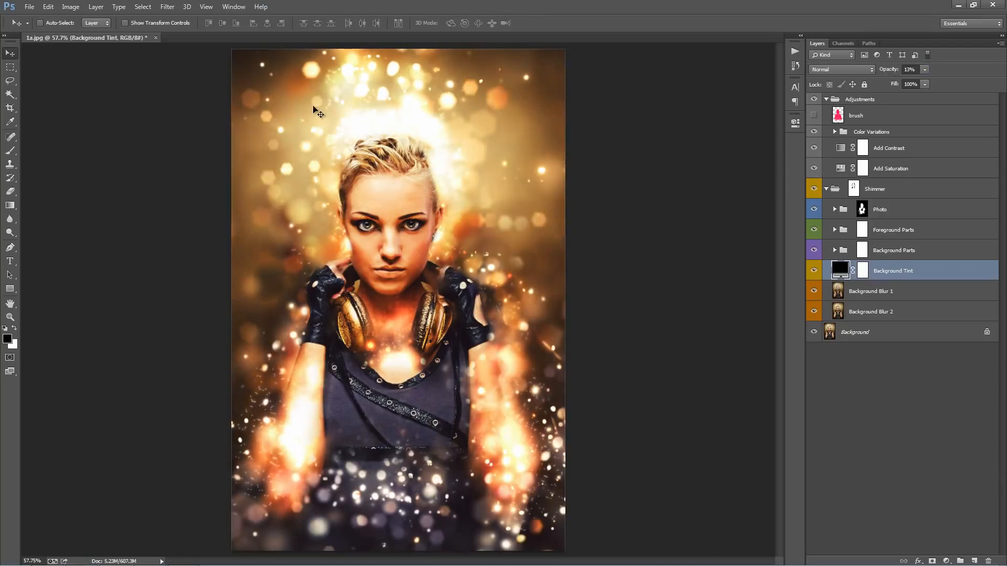
pyautogui.doubleClick(845, 270)
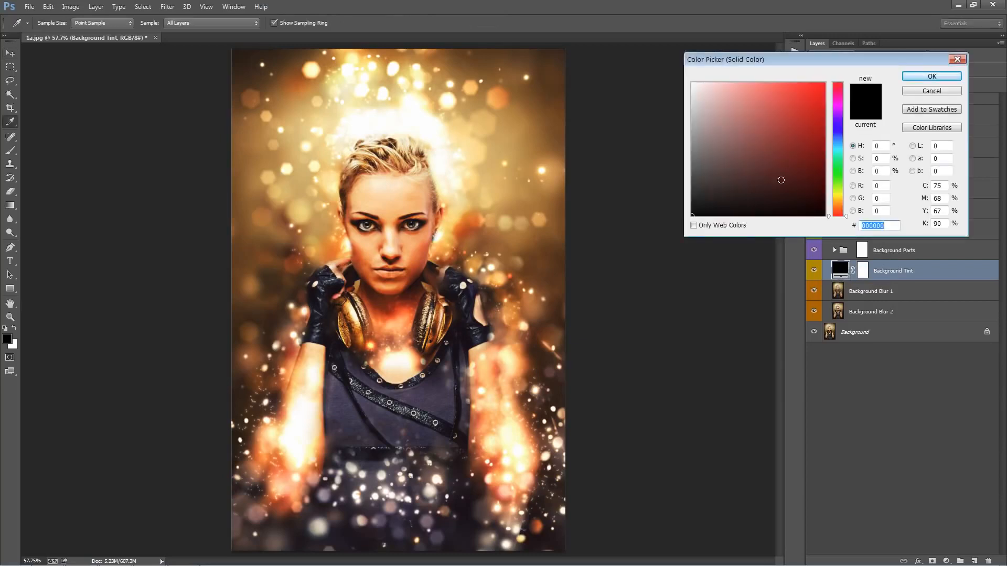
pyautogui.click(797, 138)
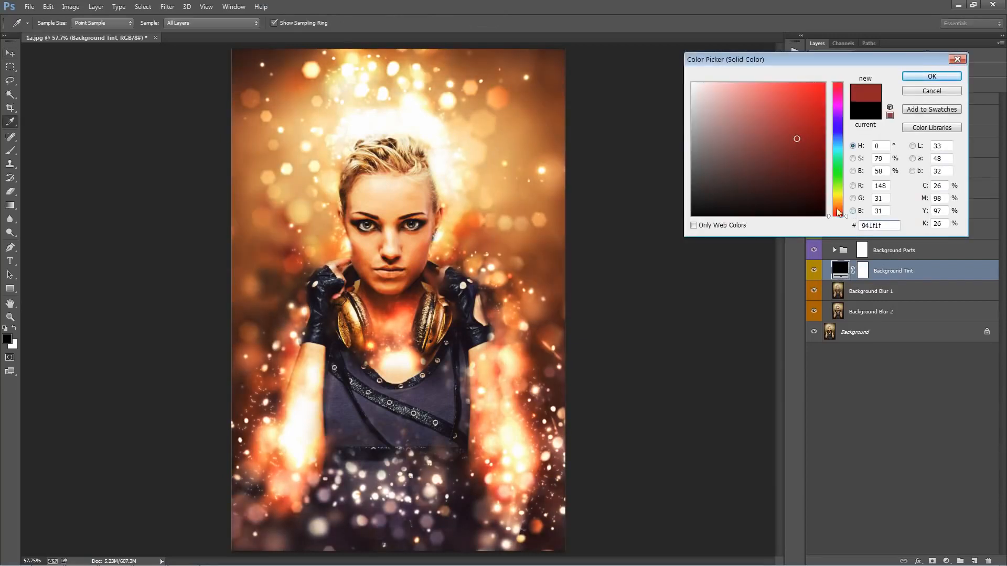
pyautogui.click(838, 137)
pyautogui.click(816, 90)
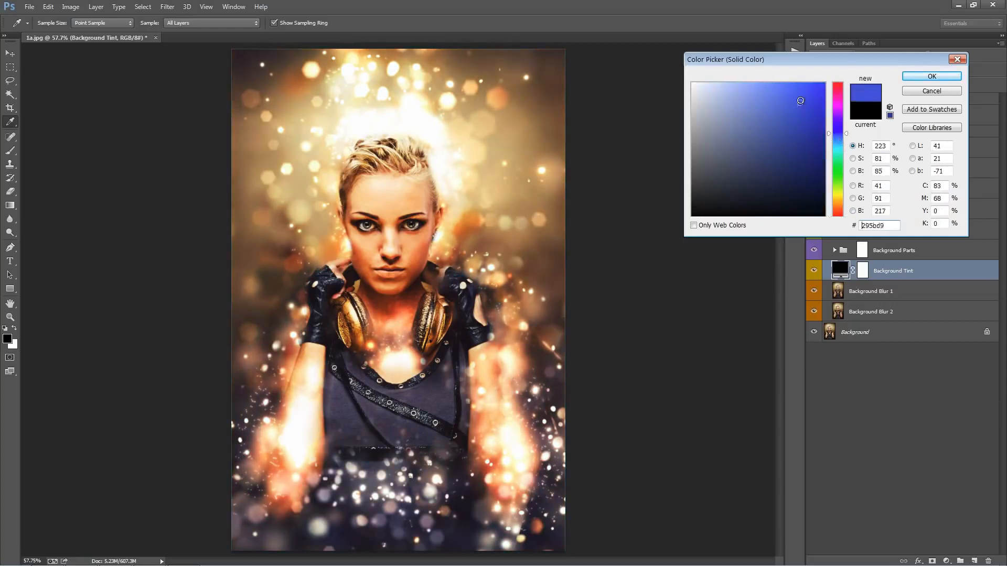
pyautogui.click(932, 76)
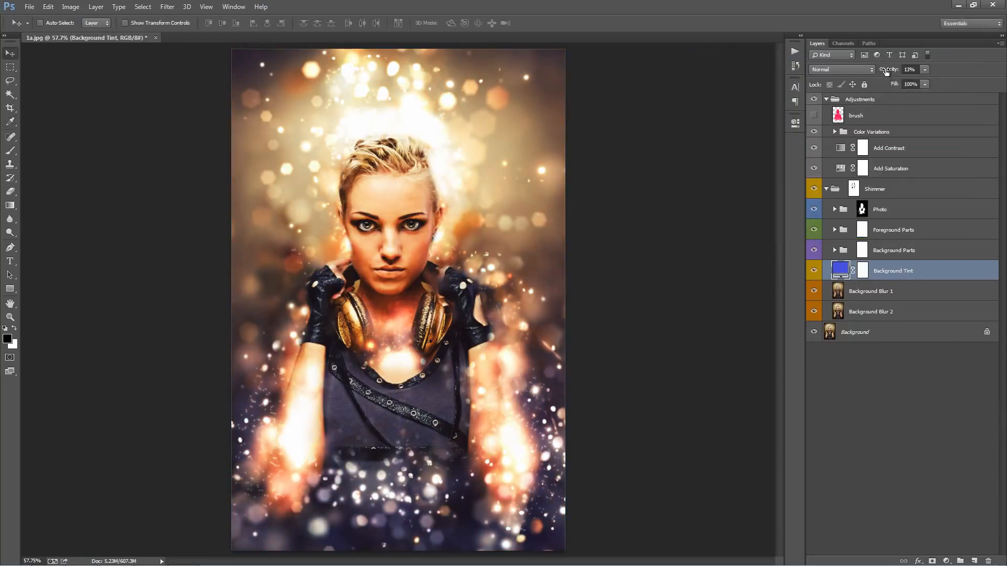
pyautogui.moveTo(885, 71); pyautogui.dragTo(893, 69)
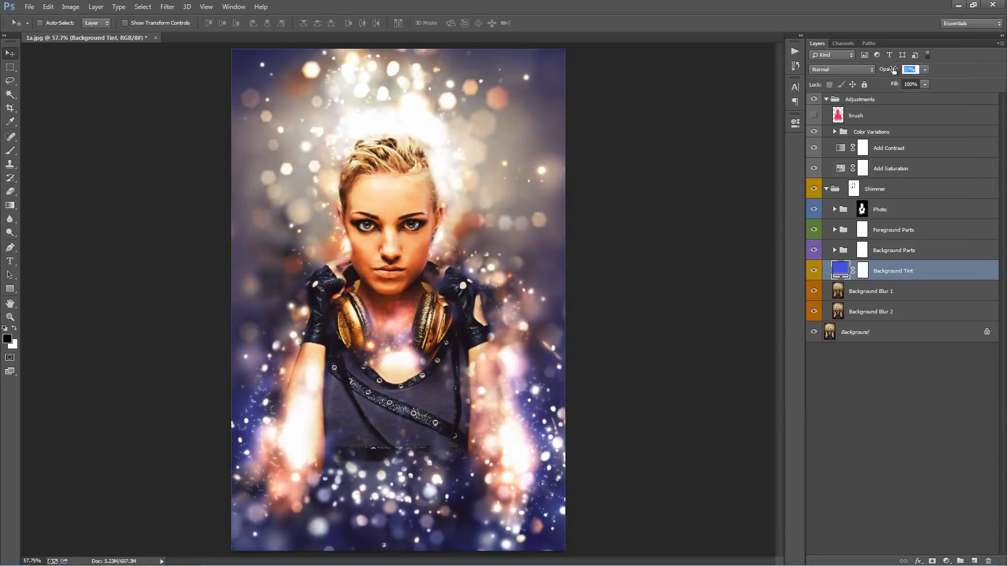
# Step: Change the Background Tint colour to orange #dd5c29 and lower the layer's opacity to 9%
pyautogui.doubleClick(840, 270)
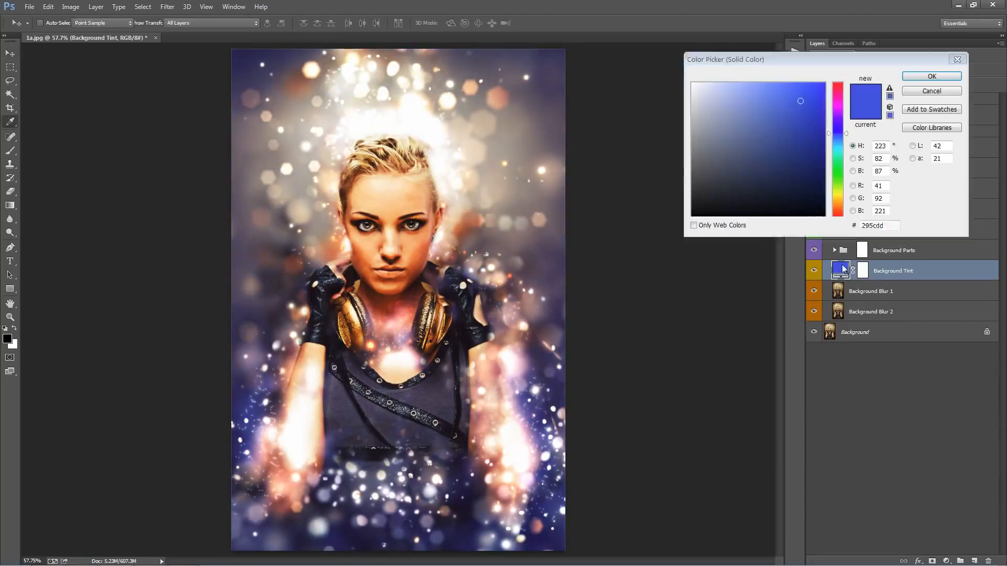
pyautogui.moveTo(846, 131); pyautogui.dragTo(838, 210)
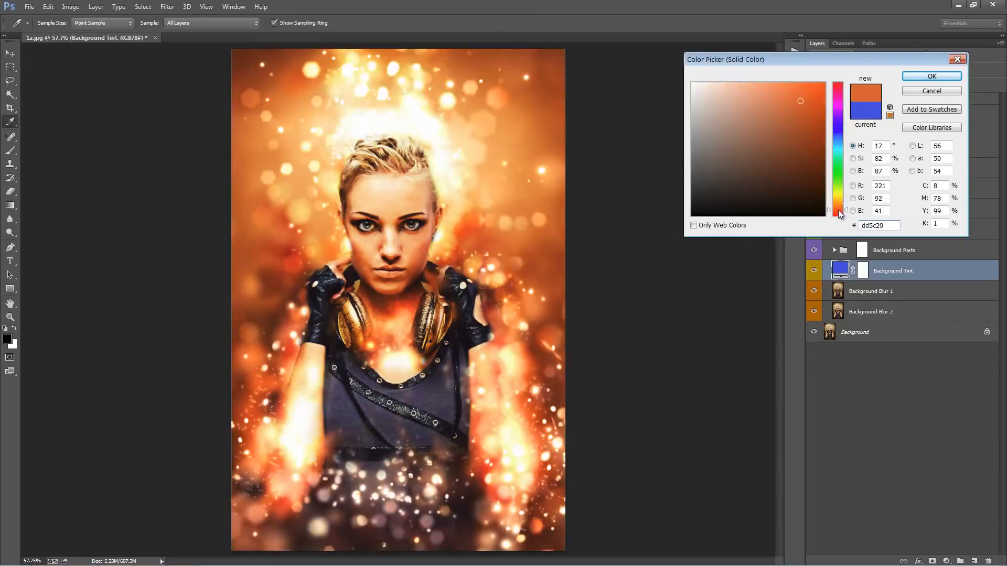
pyautogui.click(932, 76)
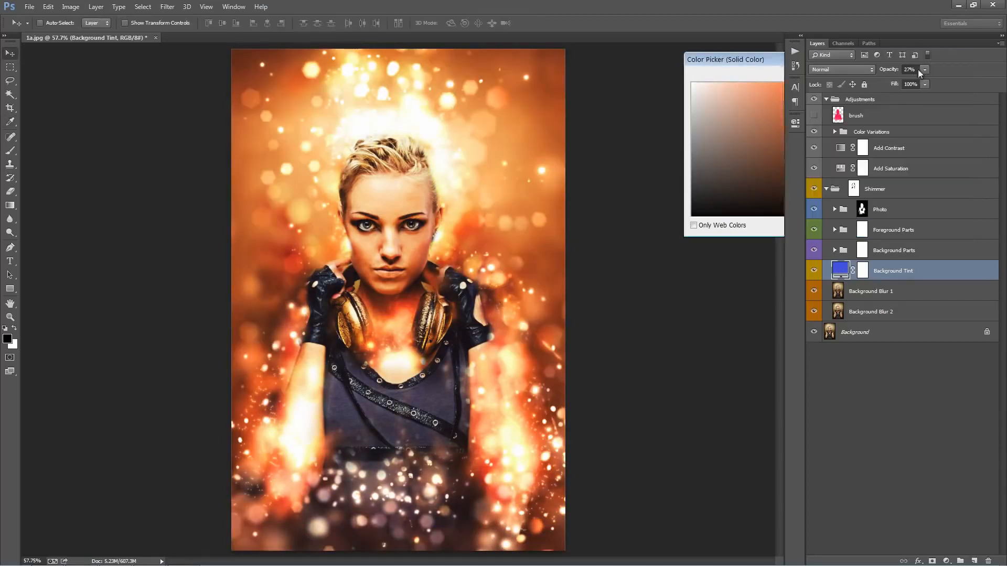
pyautogui.click(887, 71)
pyautogui.moveTo(888, 71); pyautogui.dragTo(885, 72)
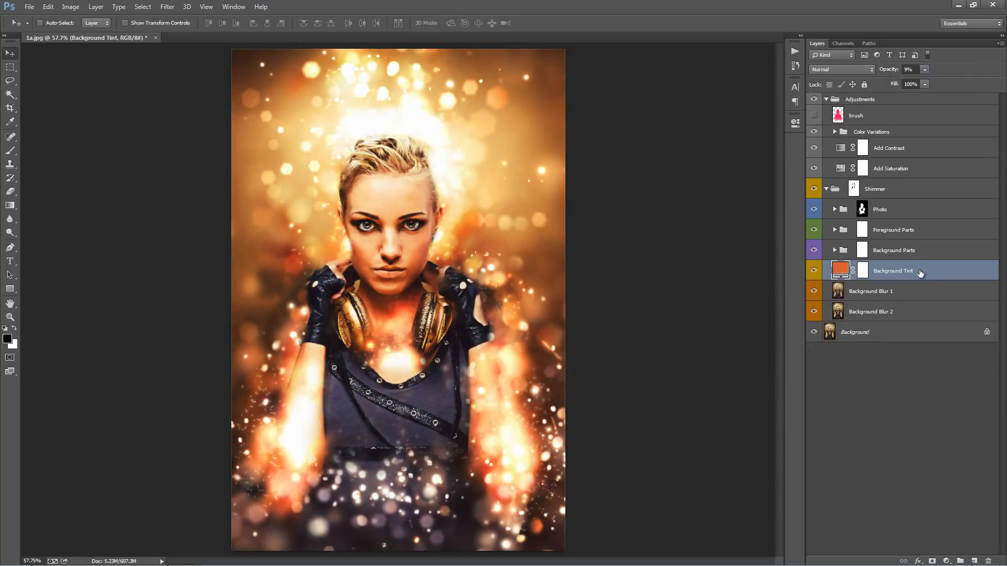
# Step: Hide the Background Blur 1 and Background Blur 2 layers to compare their effect, and show both again
pyautogui.click(915, 288)
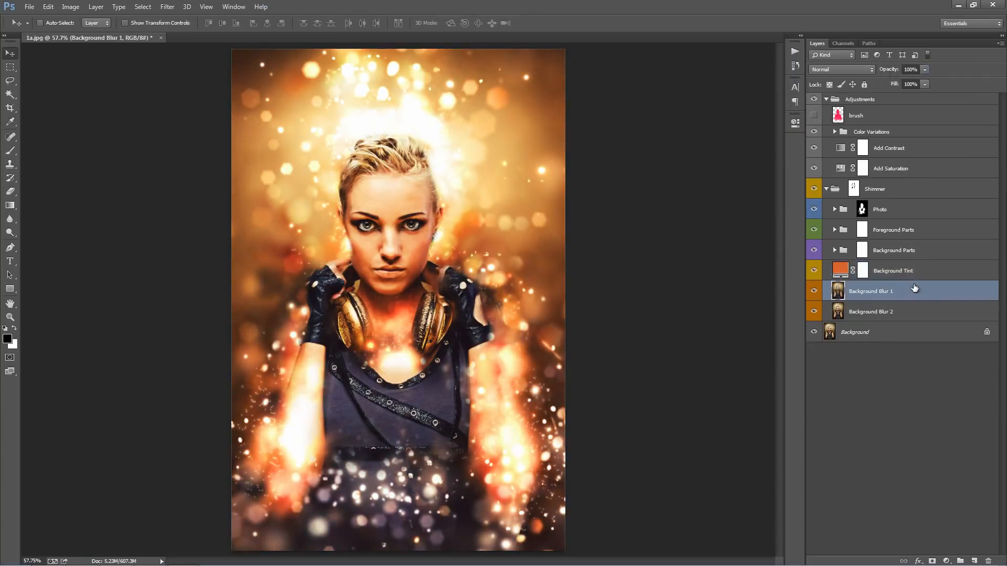
pyautogui.click(898, 314)
pyautogui.click(876, 297)
pyautogui.click(892, 312)
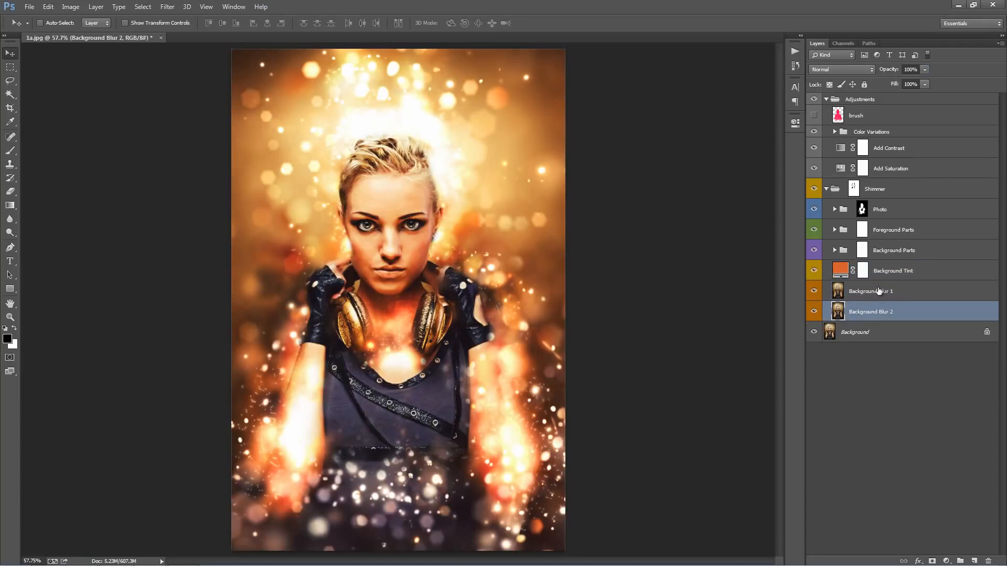
pyautogui.click(878, 291)
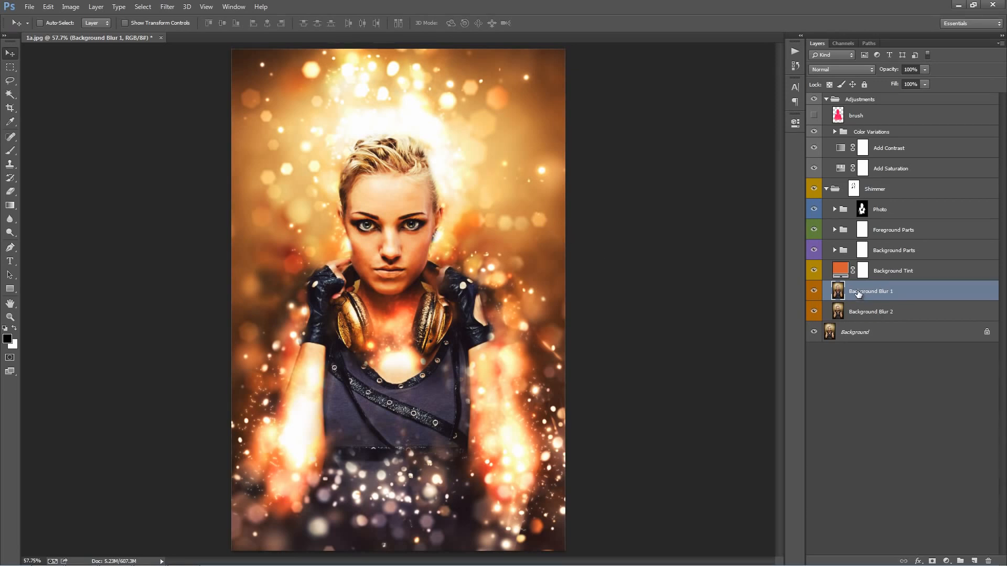
pyautogui.click(813, 291)
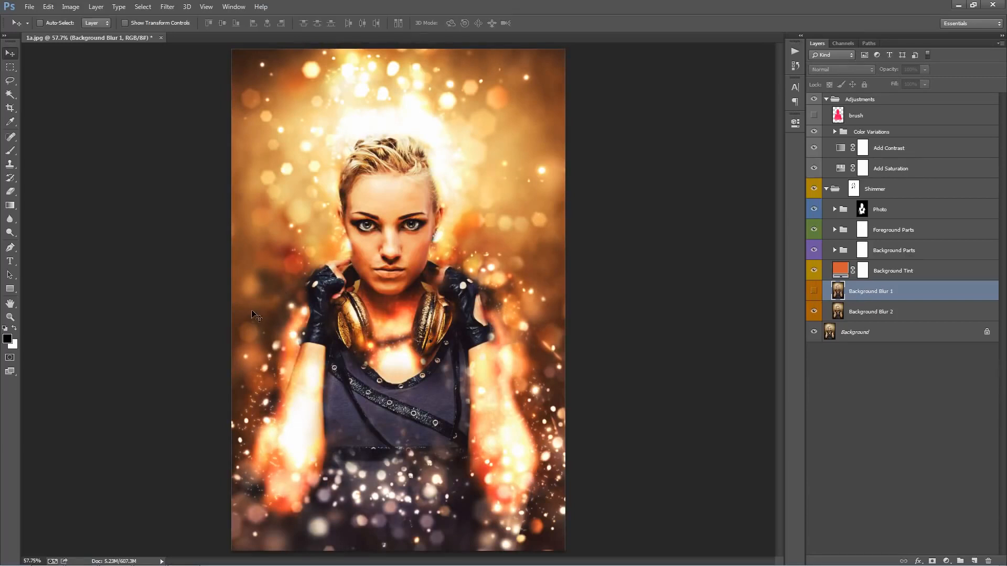
pyautogui.click(813, 312)
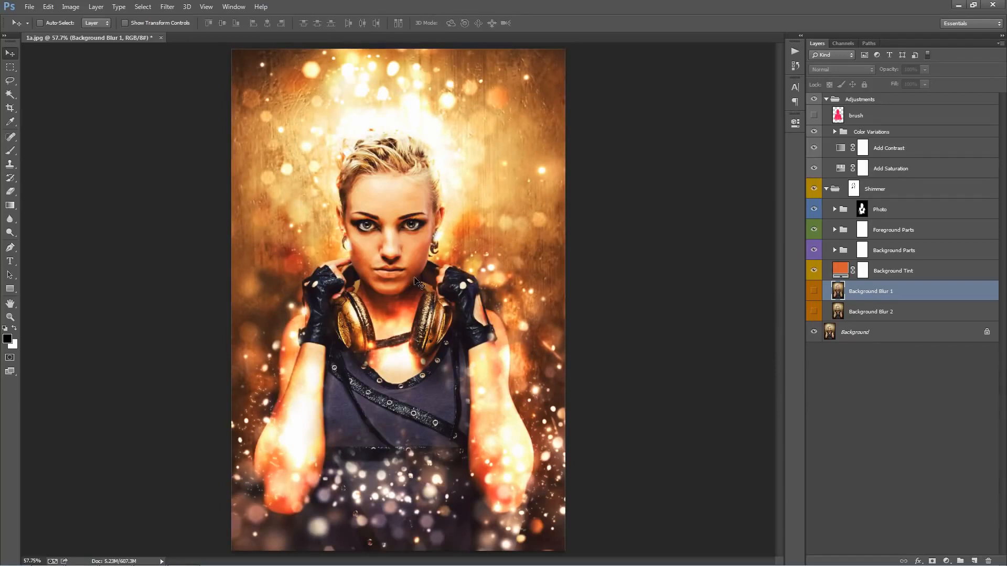
pyautogui.click(813, 312)
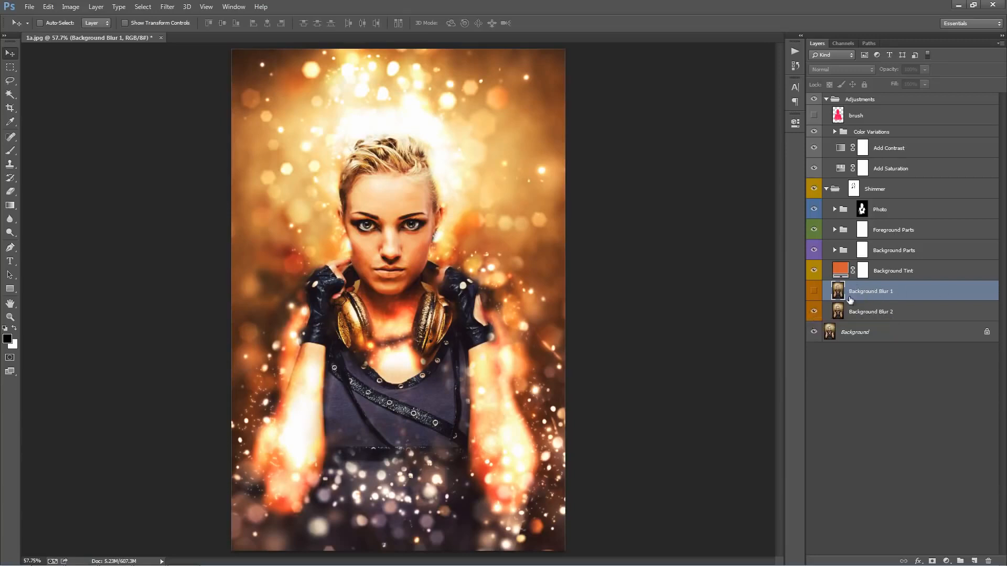
pyautogui.click(814, 292)
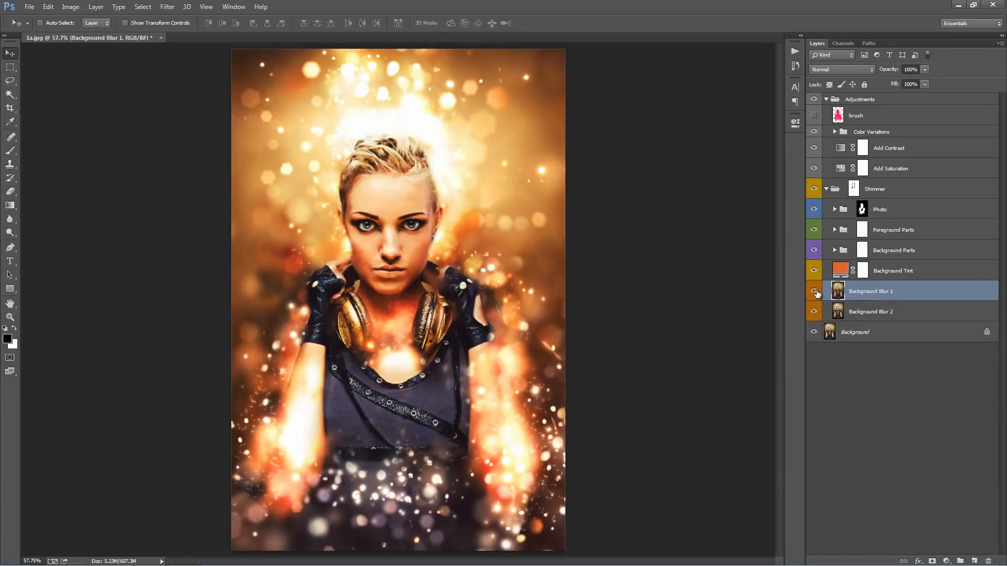